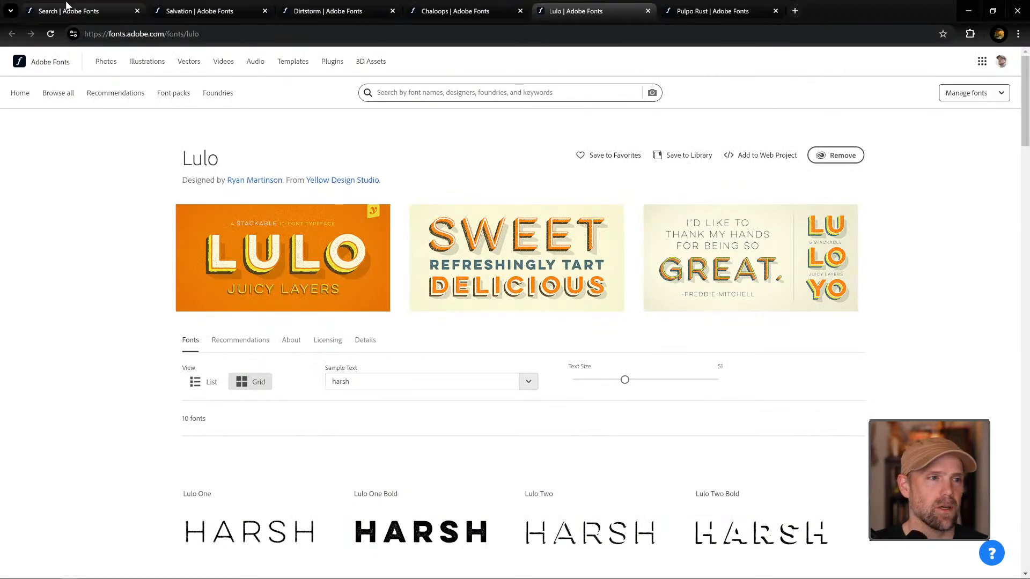
Step: Return to the Adobe Fonts home page and open the full catalogue of all font families
click(67, 7)
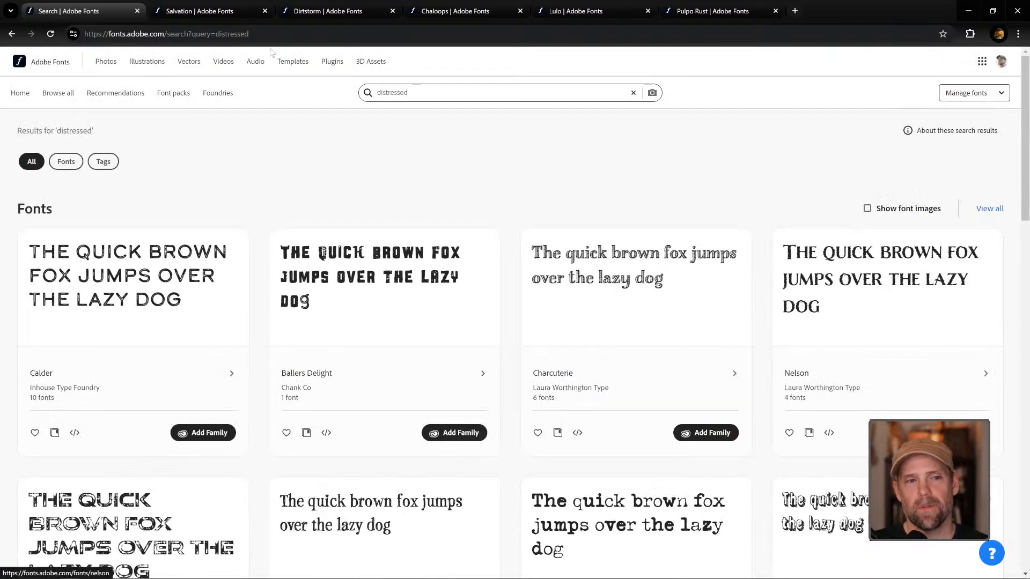
click(51, 57)
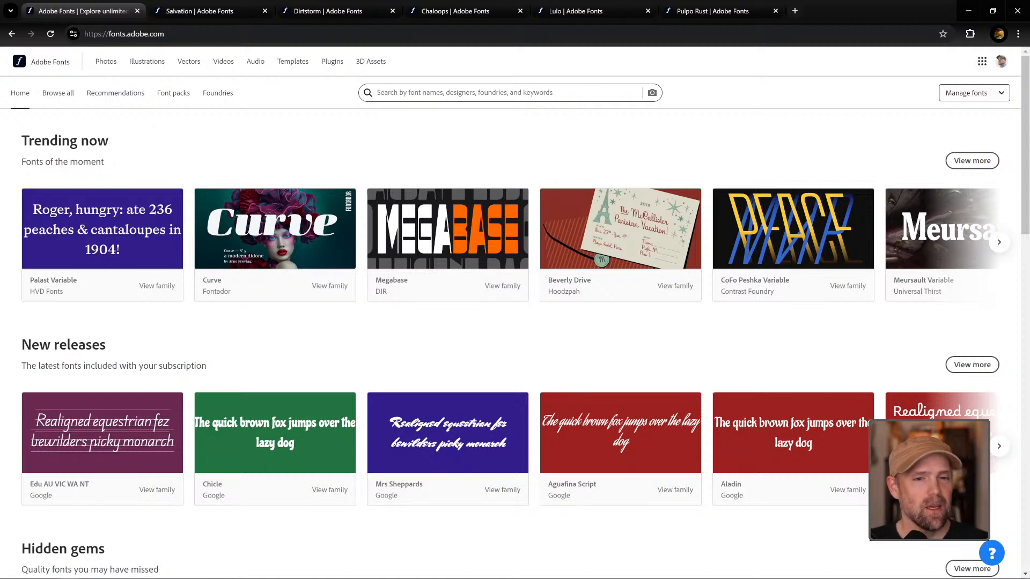
click(59, 94)
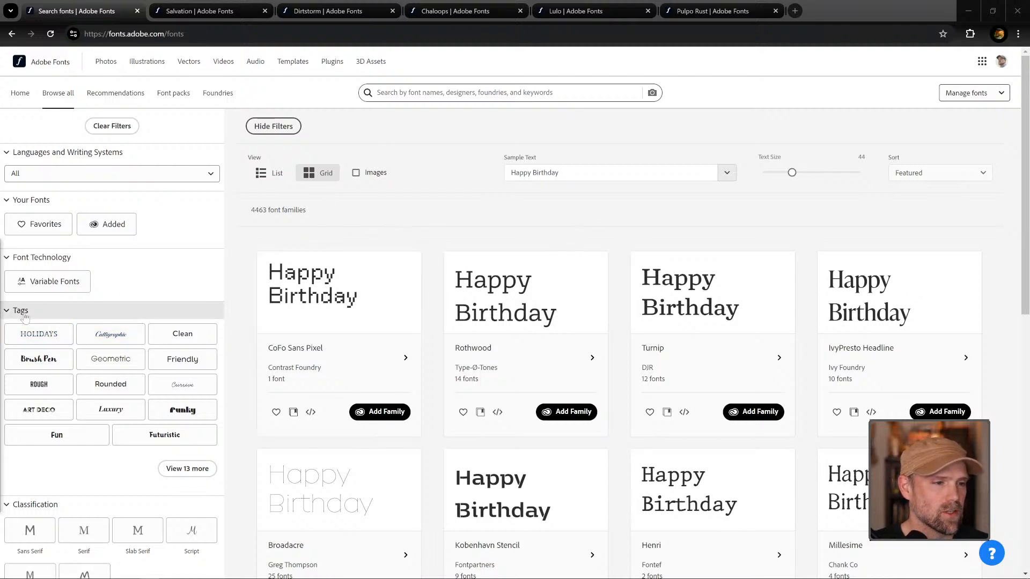
Step: Expand the complete list of tag filters and examine the available font styles and classifications
click(200, 471)
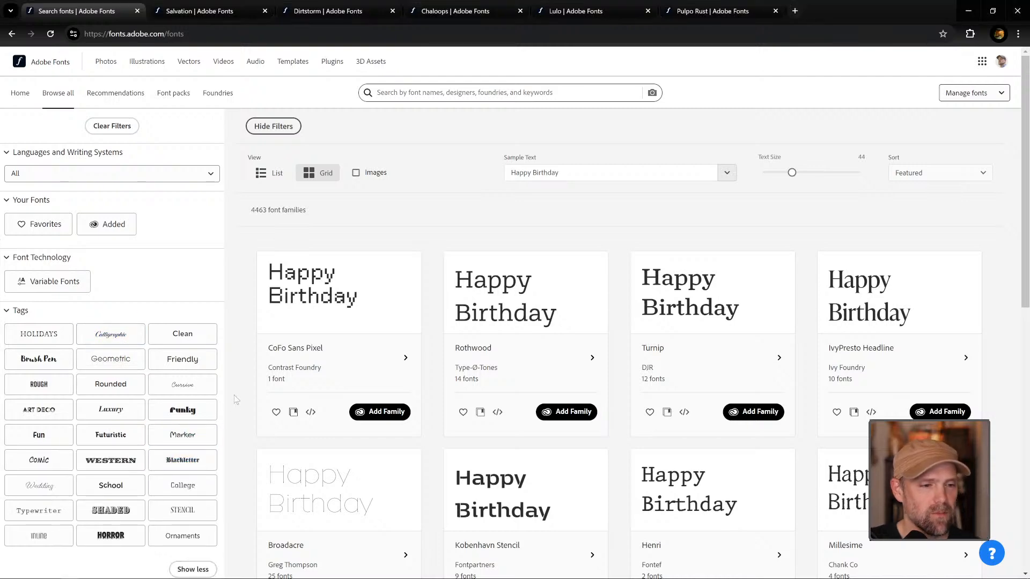
scroll(240, 251, down, 1)
scroll(239, 251, down, 2)
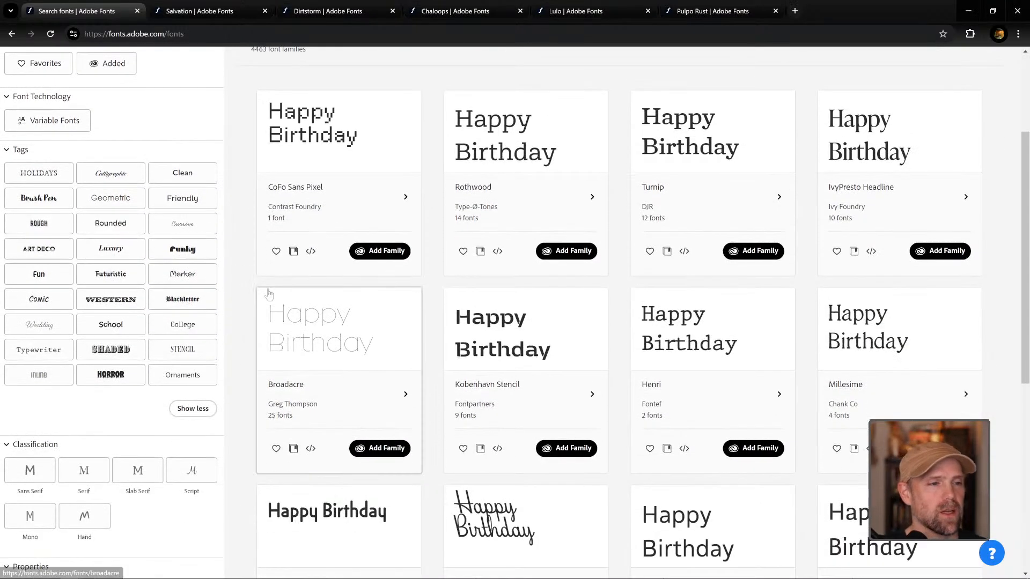
scroll(269, 294, up, 1)
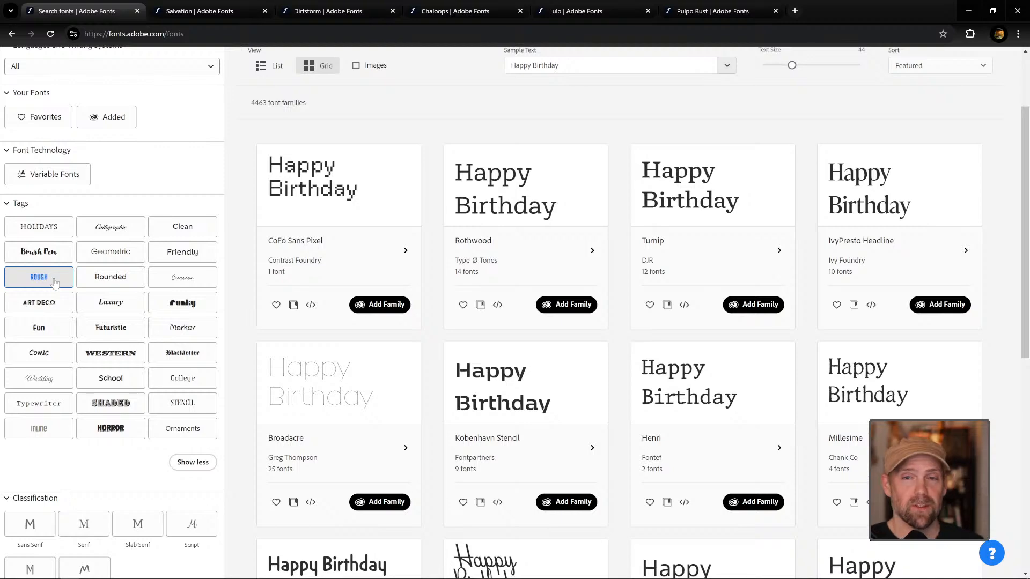
scroll(531, 171, up, 2)
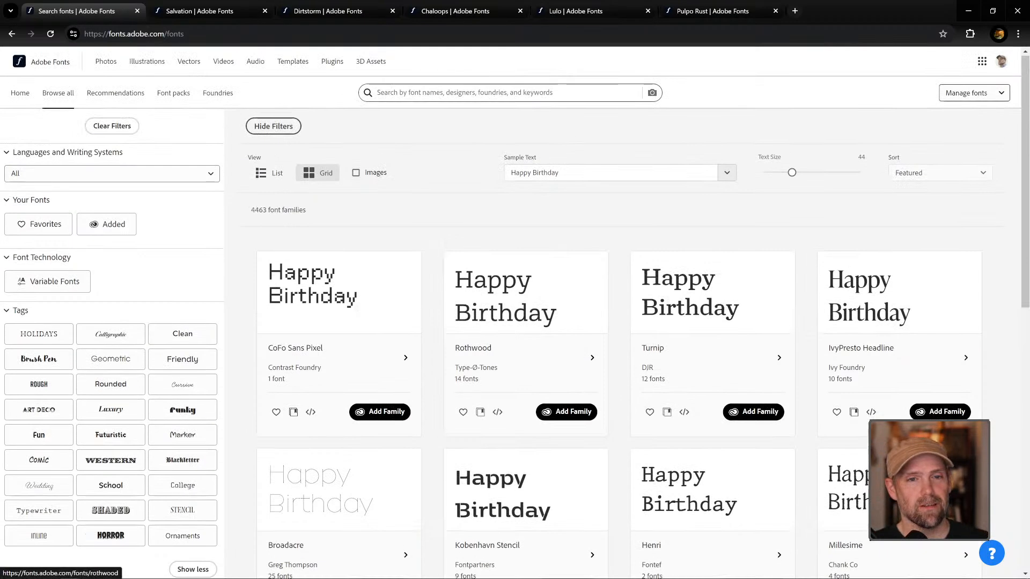
Step: Search the font library for "distress" and look through the resulting font families
click(535, 91)
text(distress)
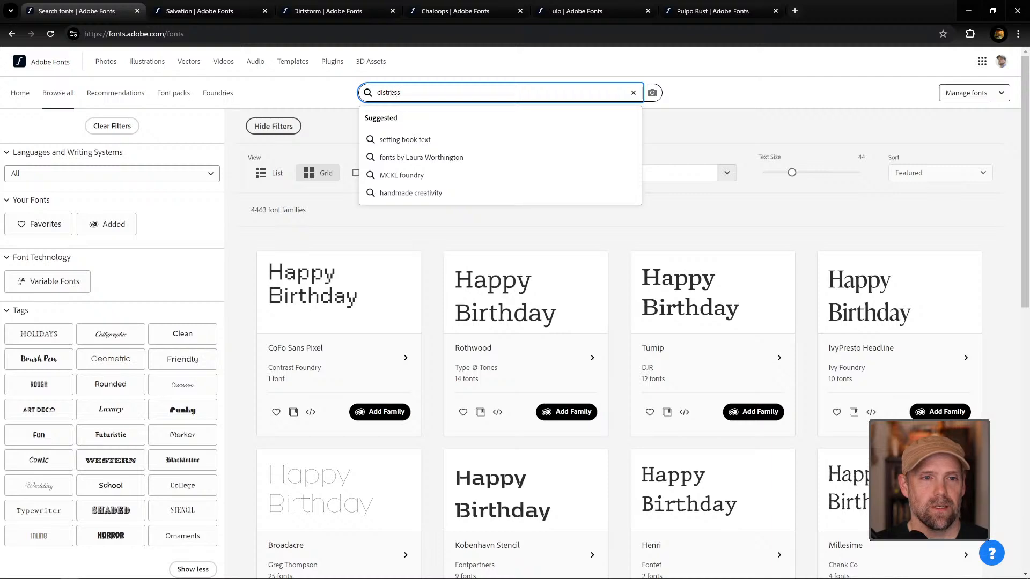
key(Return)
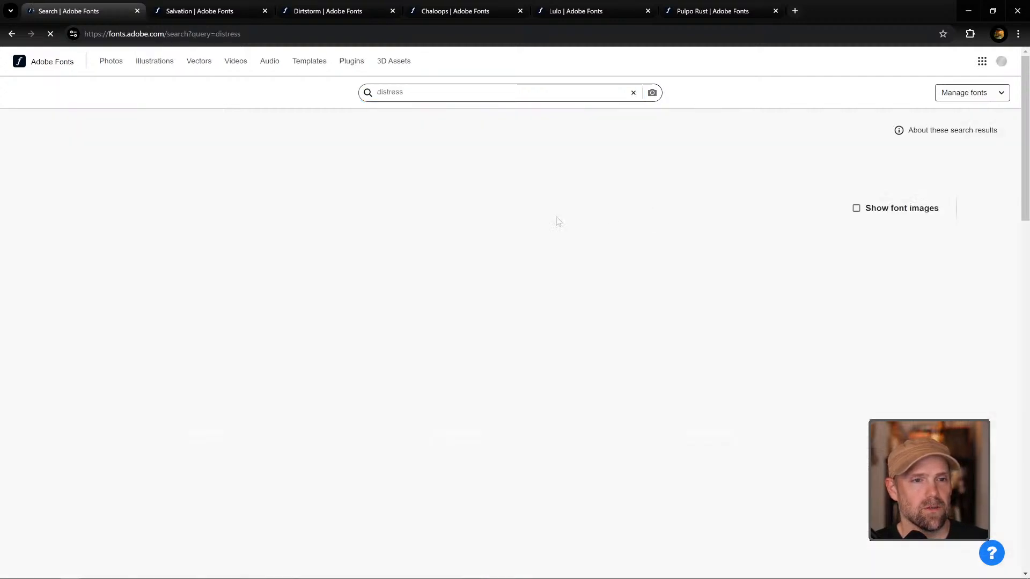
scroll(838, 330, down, 1)
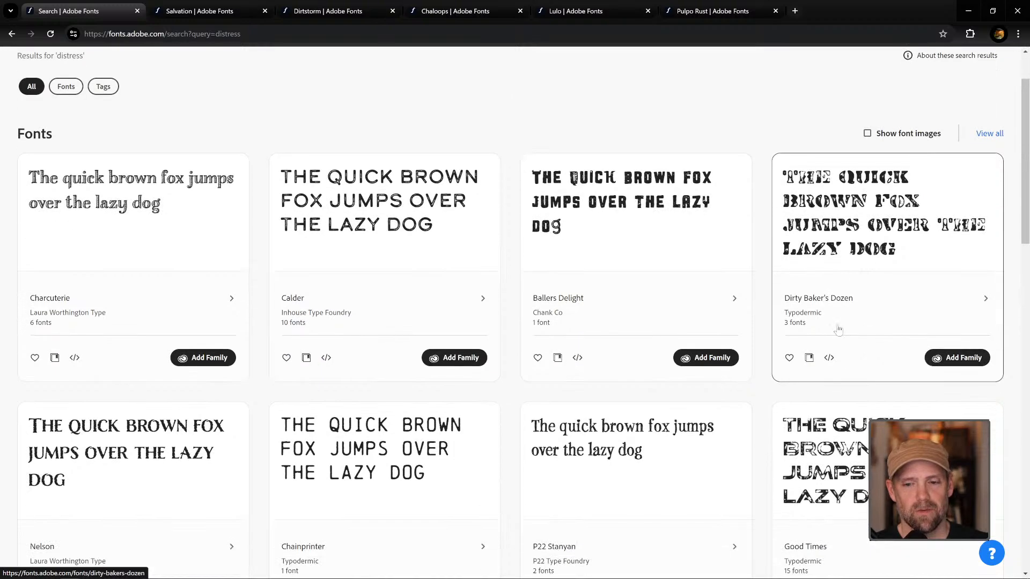
scroll(322, 426, down, 3)
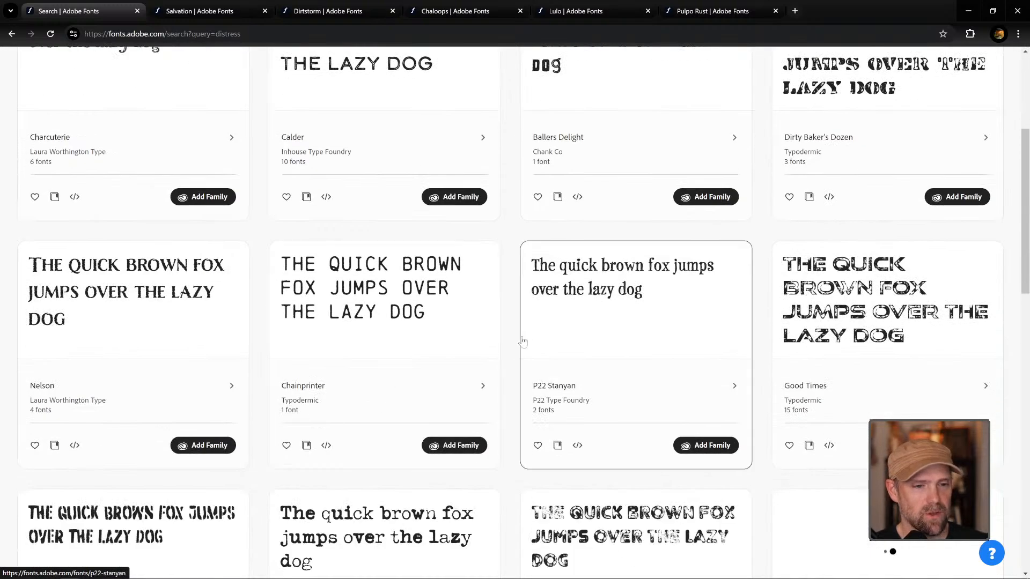
scroll(563, 343, down, 4)
scroll(602, 343, up, 5)
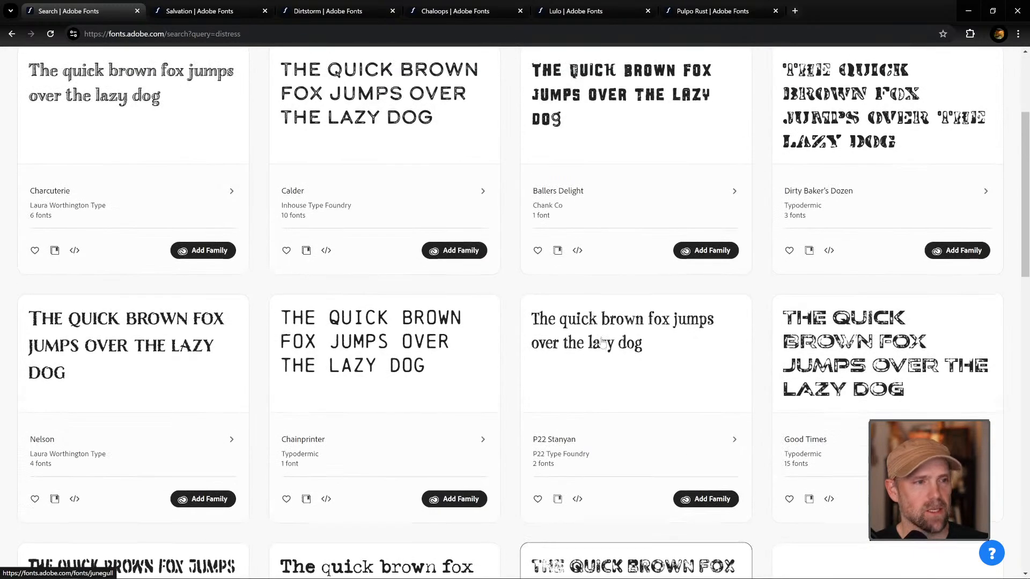
scroll(602, 343, up, 3)
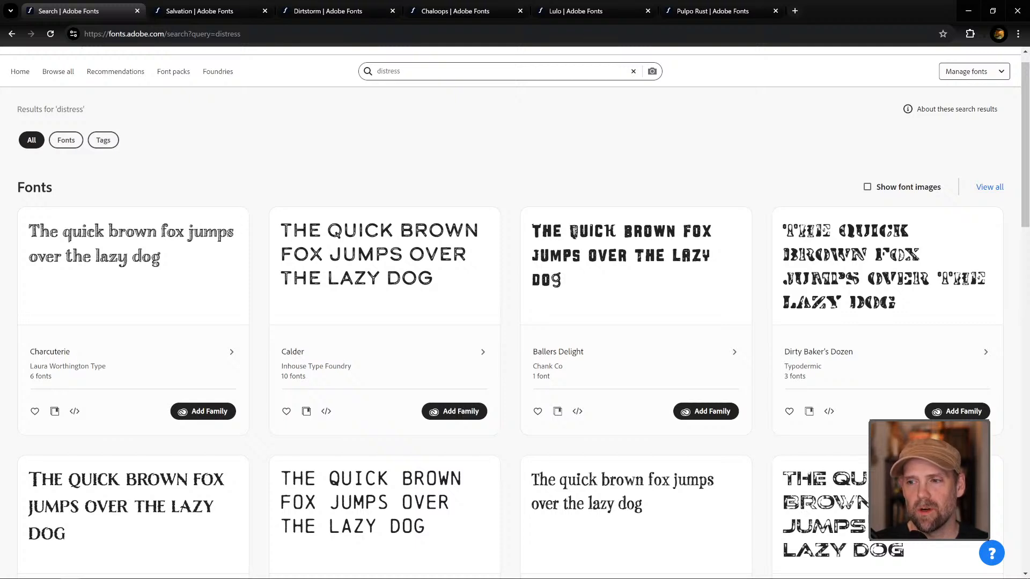
Step: Open the already loaded Chaloops font page and examine its sample images and weights
click(441, 9)
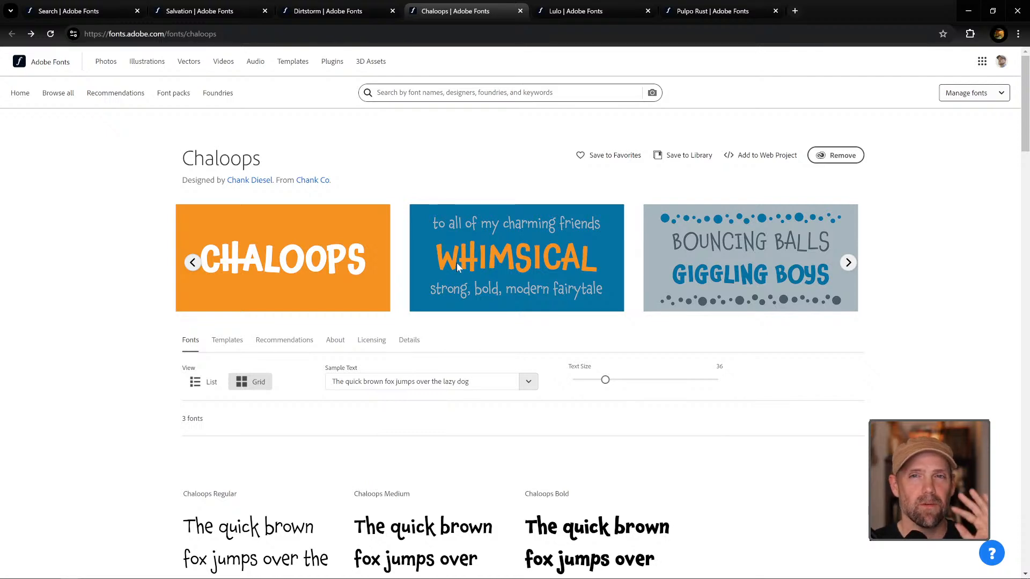
scroll(491, 291, down, 2)
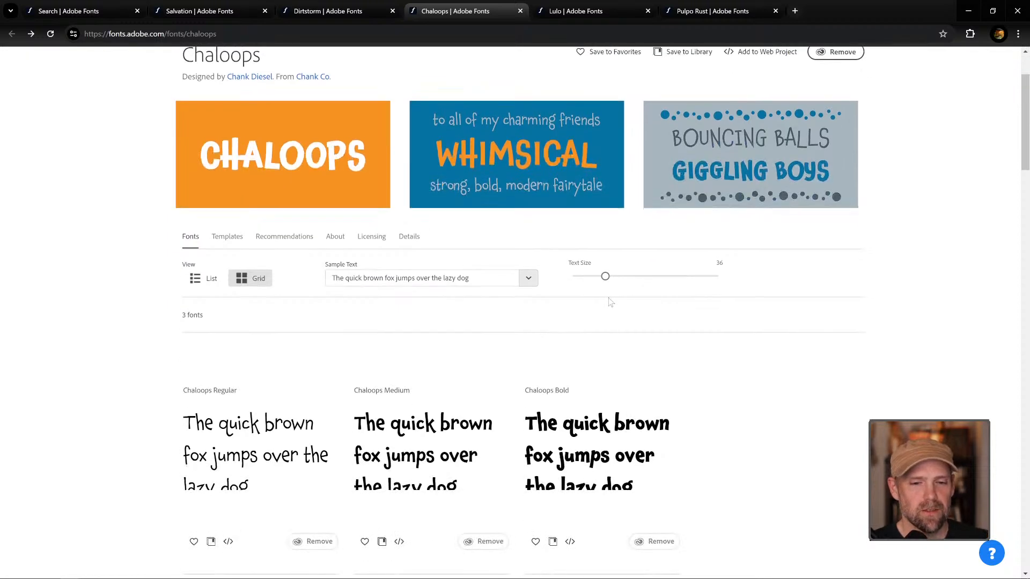
scroll(571, 314, up, 1)
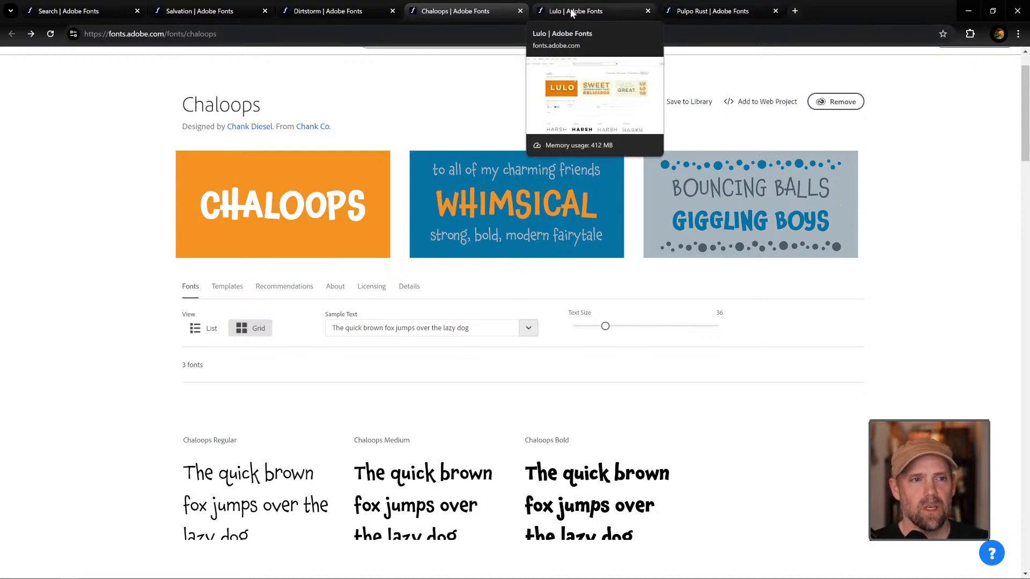
Step: Open the already loaded Dirtstorm font page and examine its stencil lettering samples
click(307, 10)
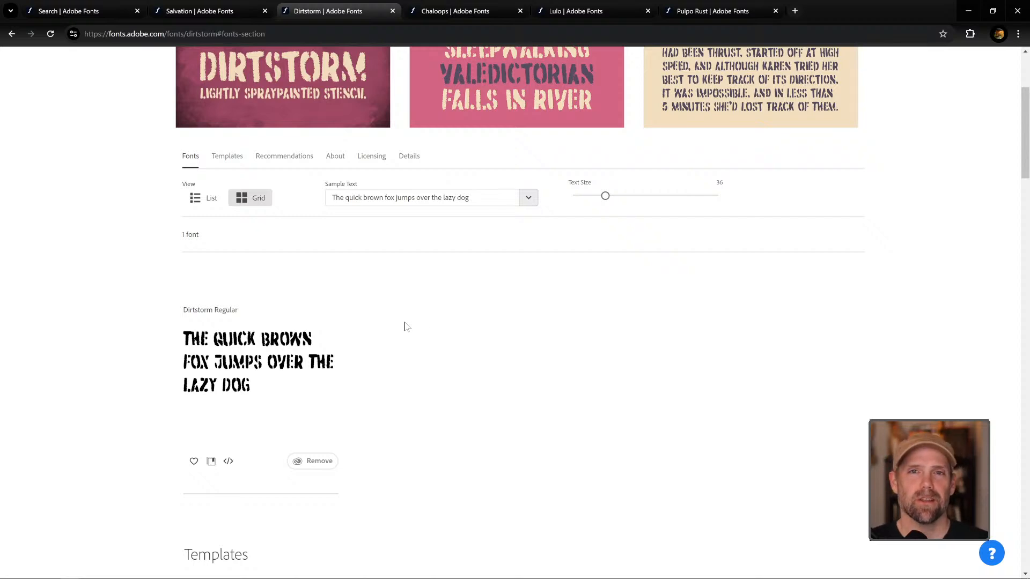
scroll(491, 346, up, 2)
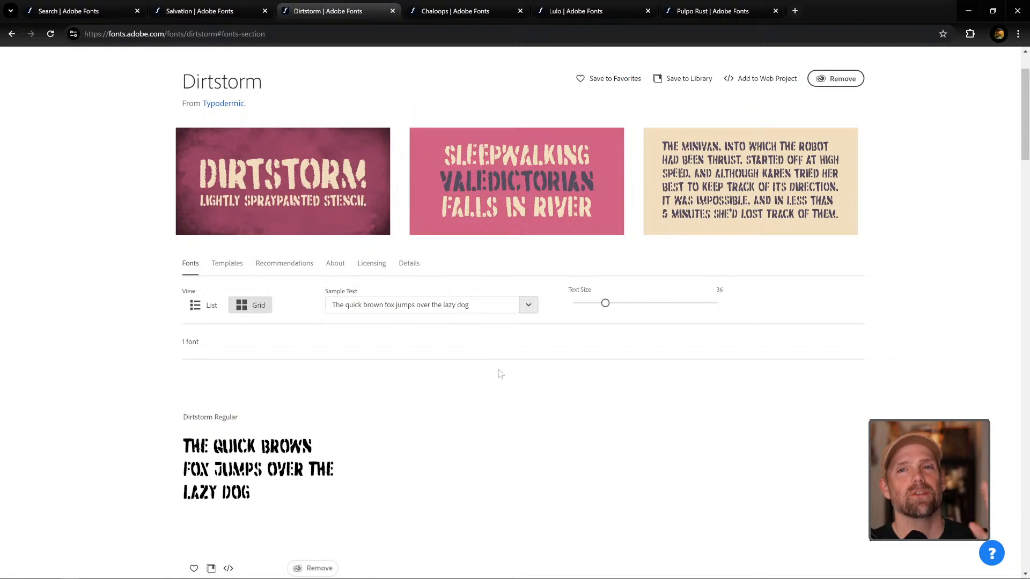
scroll(471, 337, up, 1)
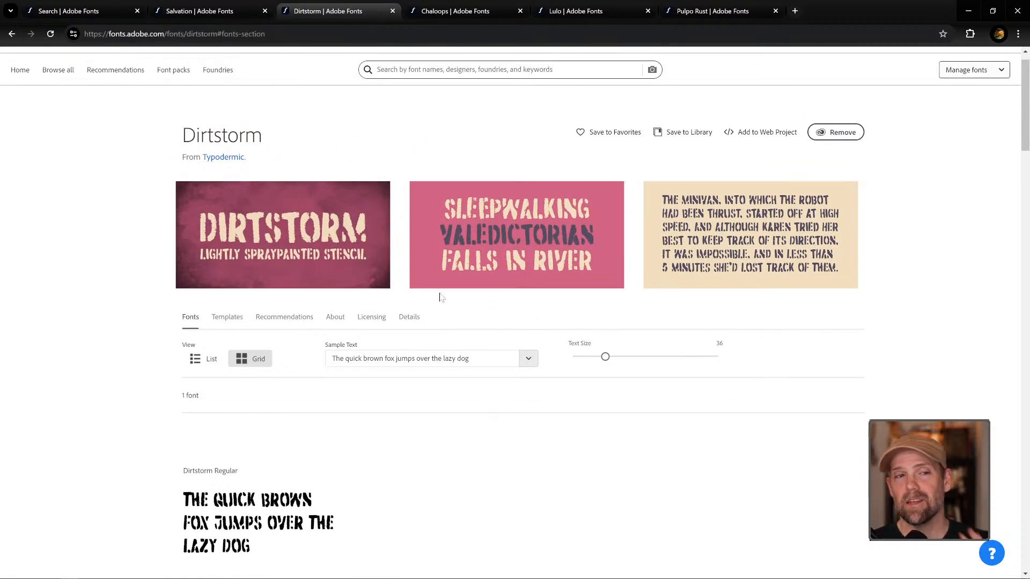
Step: Bring up the Salvation font page and set its preview text size to 69
click(198, 12)
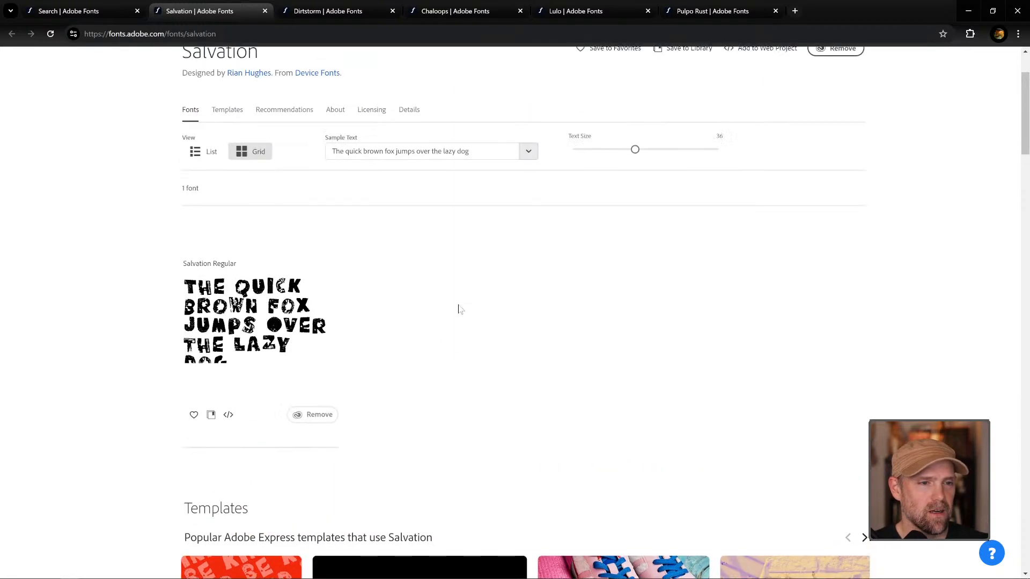
scroll(612, 246, up, 2)
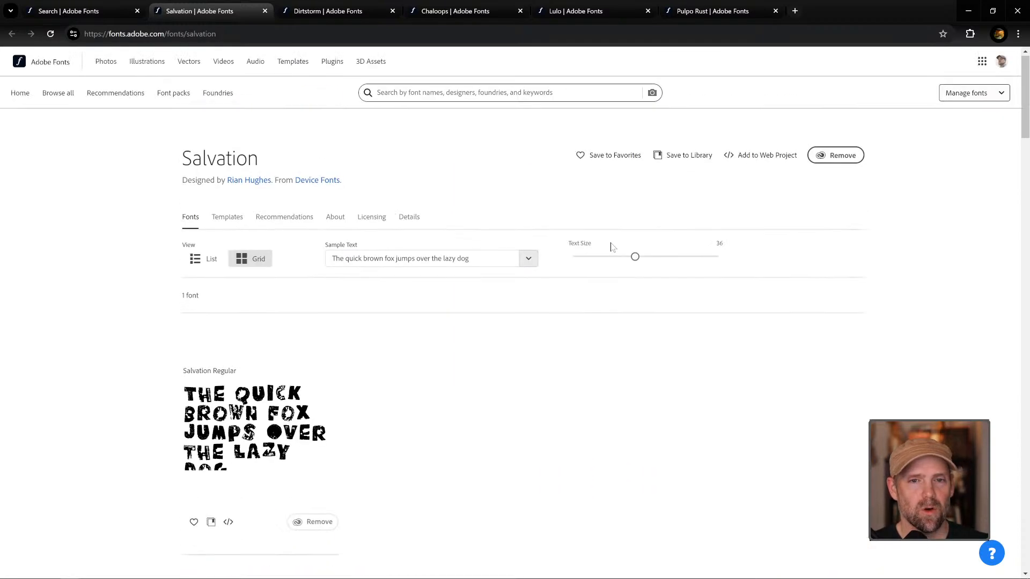
scroll(631, 264, down, 1)
drag(636, 203, 649, 206)
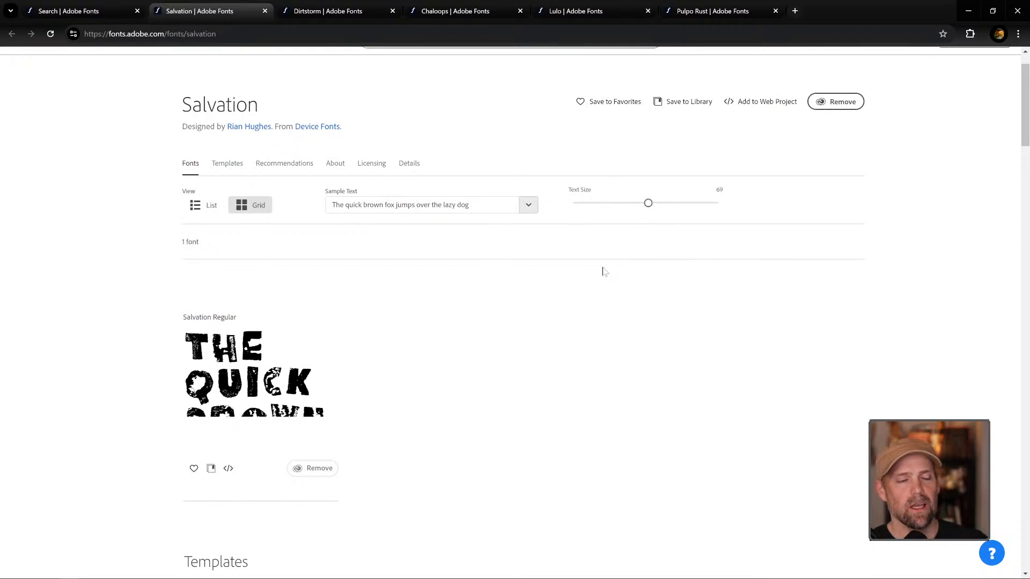
Step: Examine the popular Adobe Express templates that use the Salvation font
scroll(609, 313, down, 4)
scroll(602, 282, down, 3)
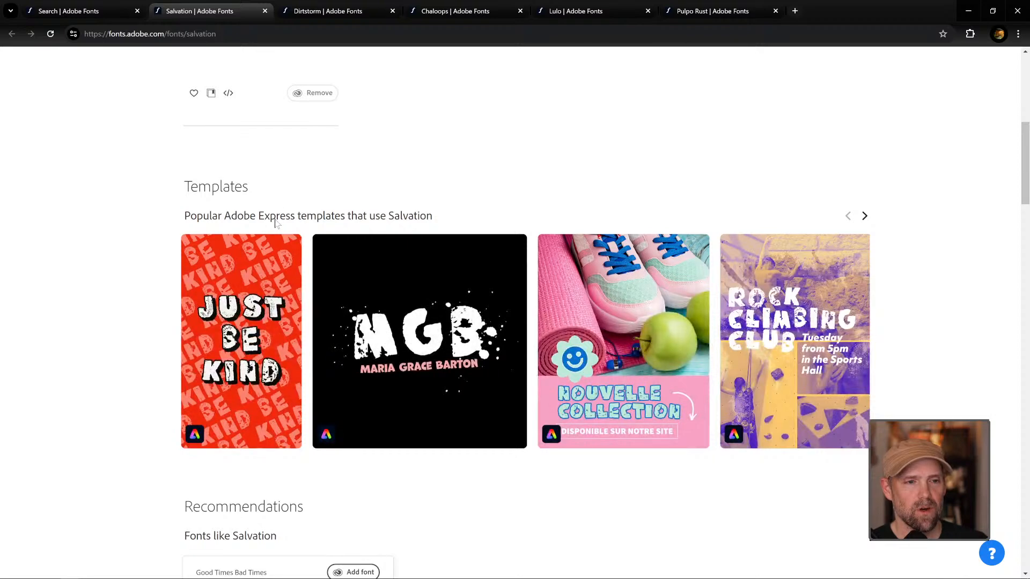
mouse_move(270, 256)
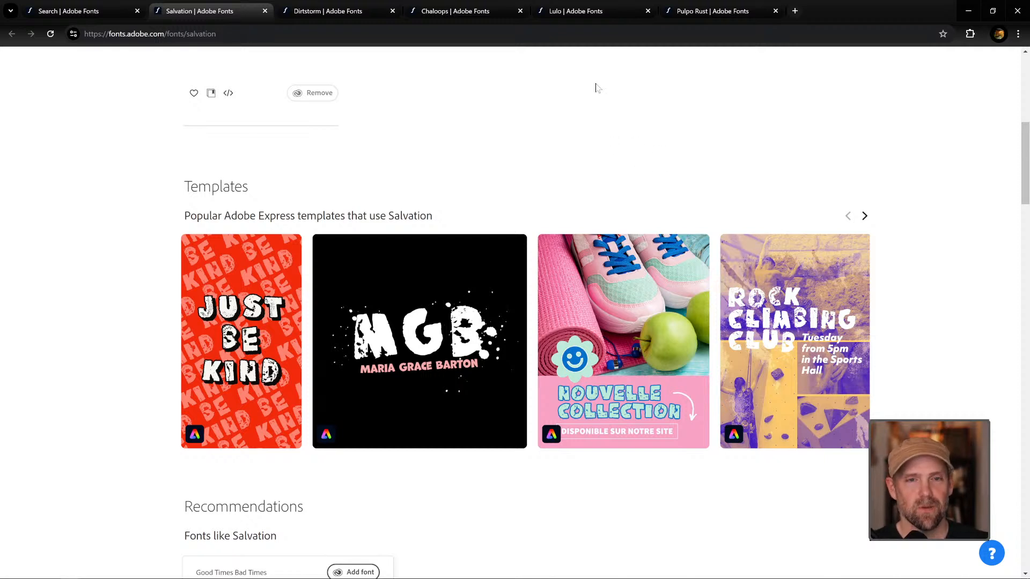
Step: Open the Lulo font page and compare its stackable styles, from Lulo One to Lulo Four Bold, using the sample word "harsh"
click(563, 14)
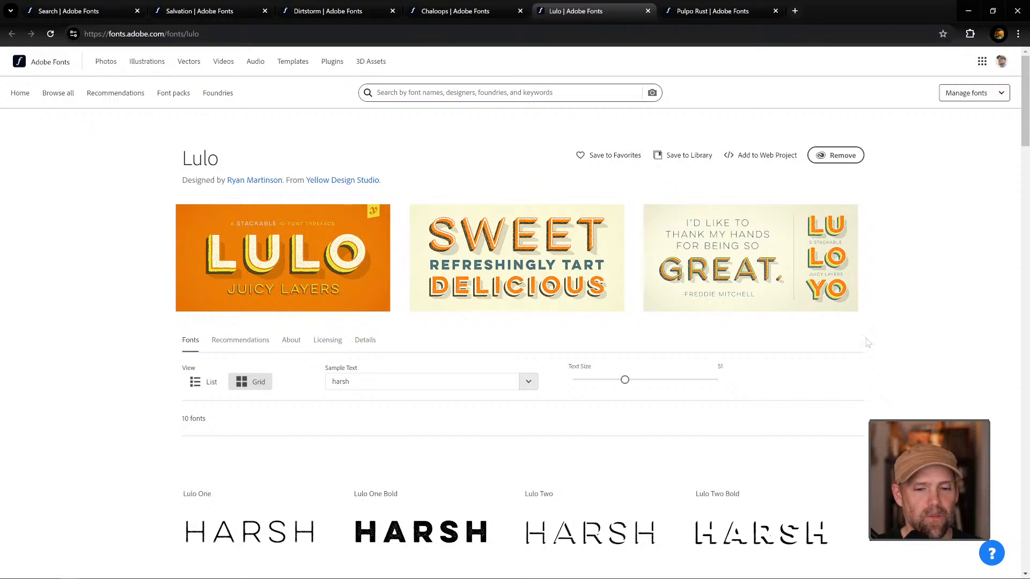
scroll(919, 323, down, 5)
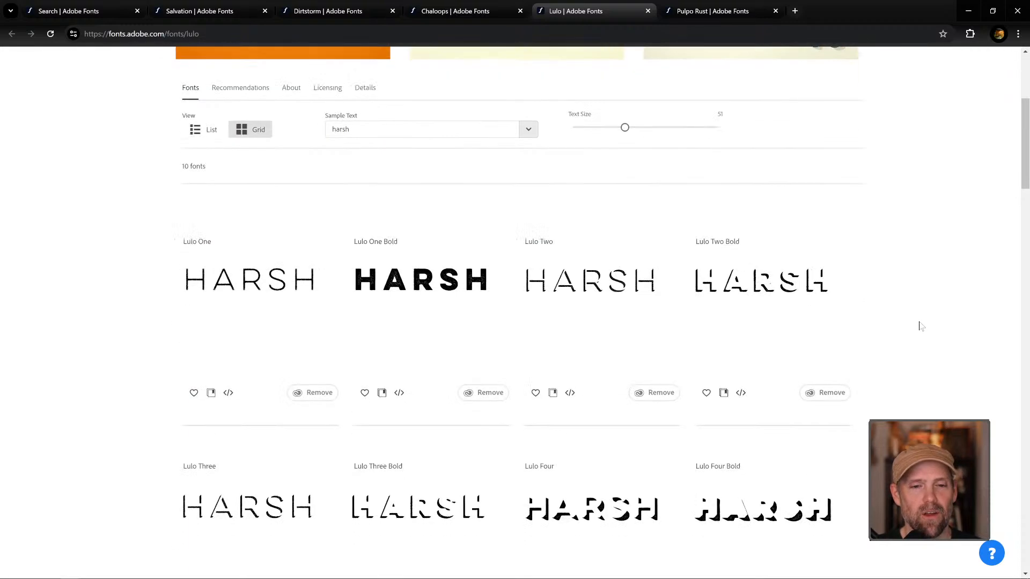
scroll(919, 324, down, 1)
scroll(919, 324, up, 2)
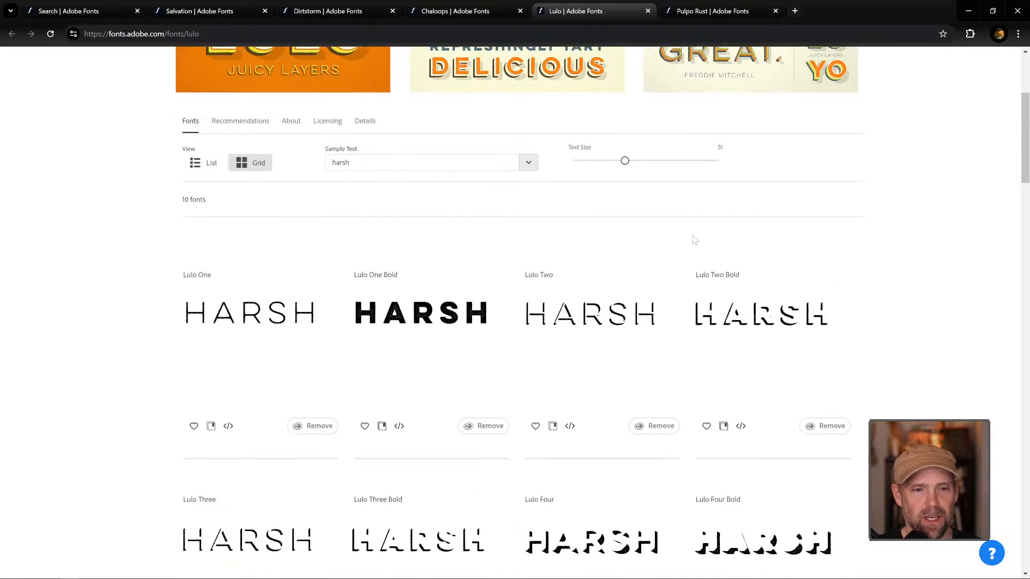
scroll(693, 240, down, 2)
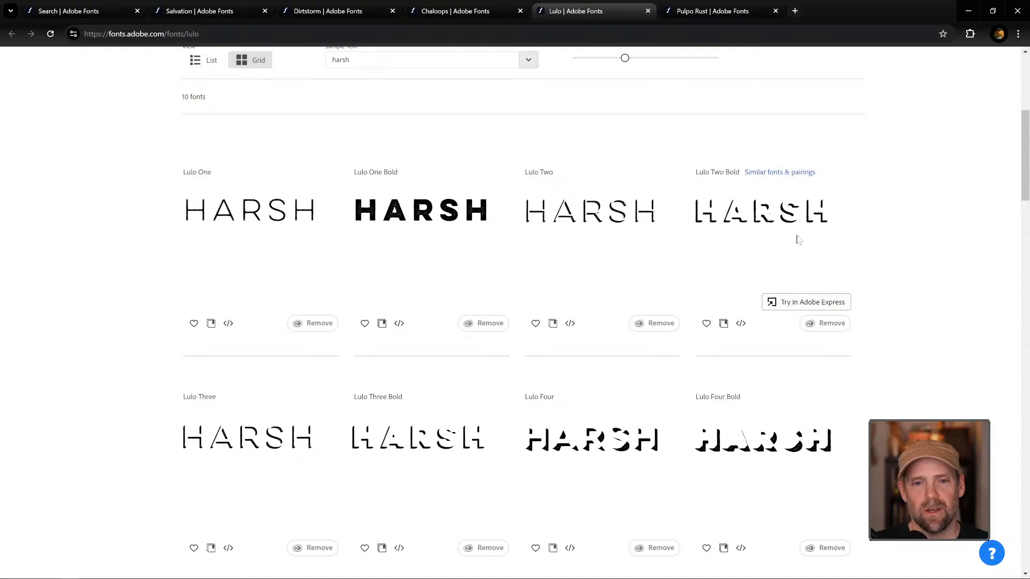
scroll(797, 236, up, 4)
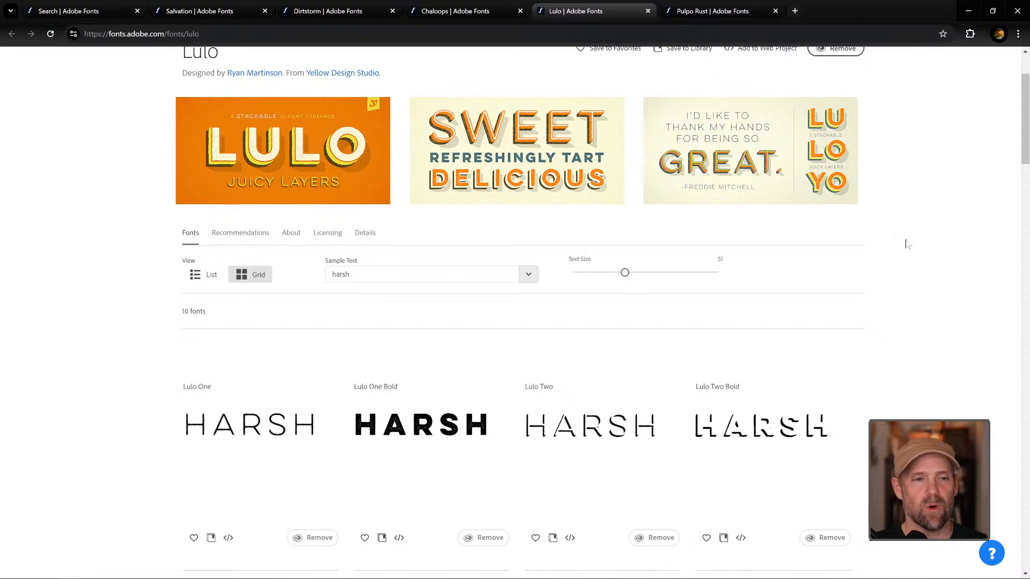
scroll(594, 161, up, 2)
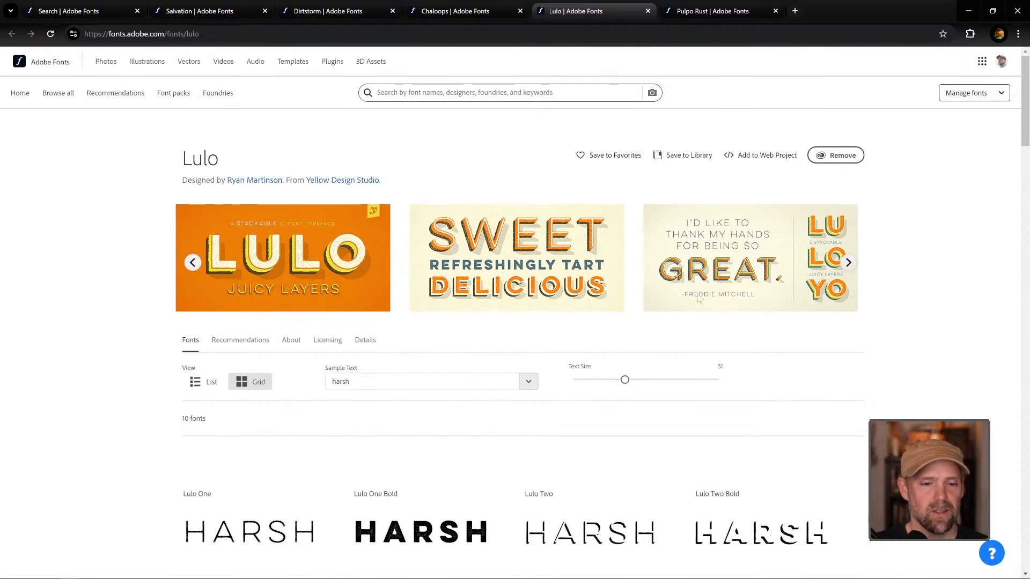
scroll(699, 298, down, 5)
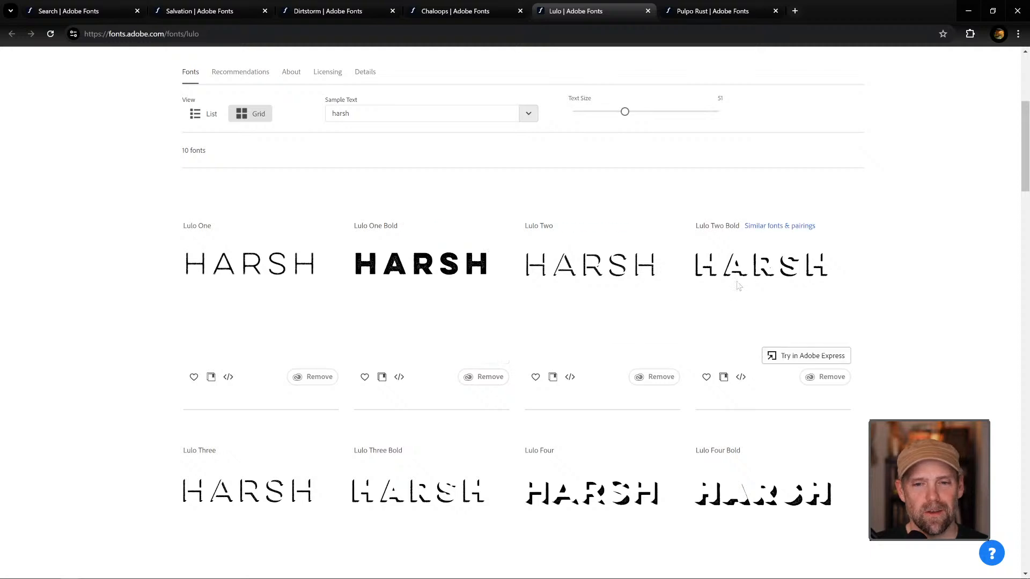
scroll(568, 285, up, 2)
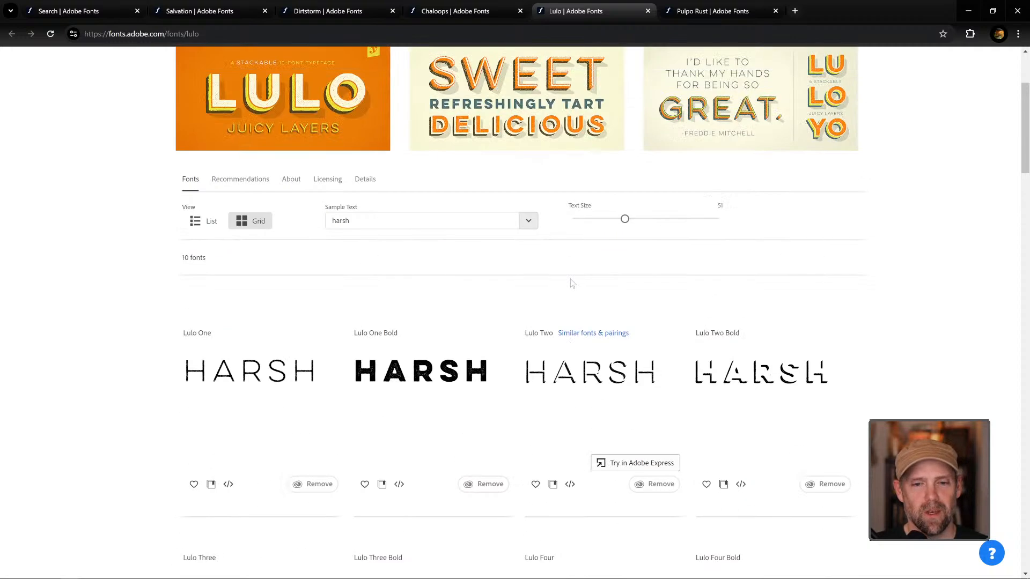
scroll(572, 283, up, 2)
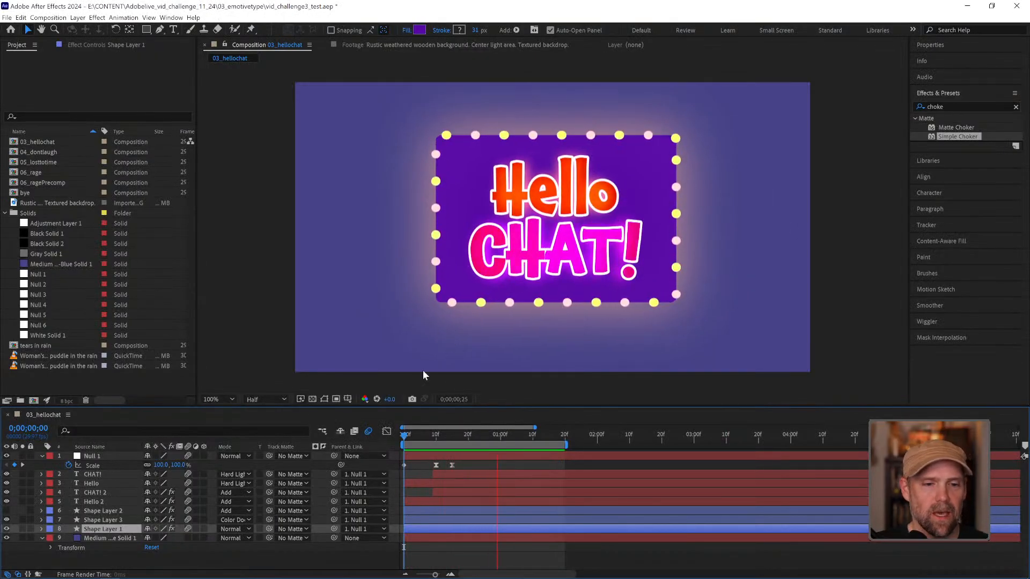
Step: Stop the preview and create a new 1920x1080 composition at 29.97 fps with a 30-second duration
key(space)
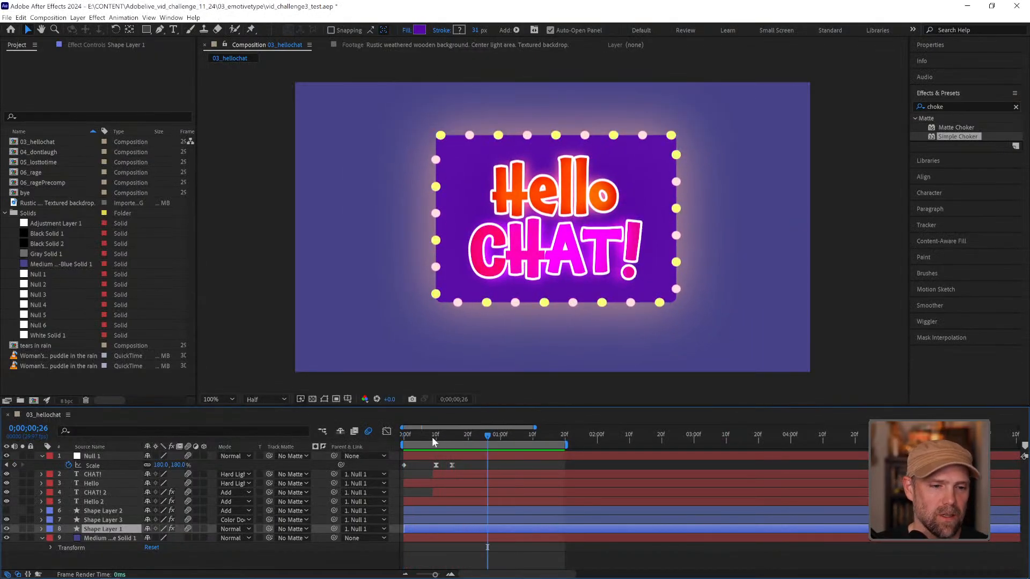
click(33, 401)
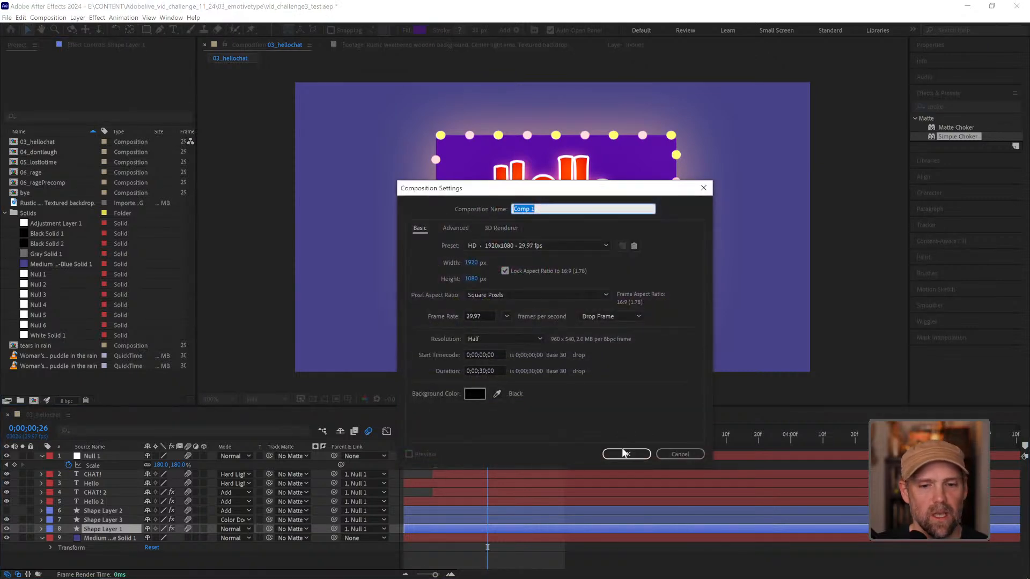
click(625, 454)
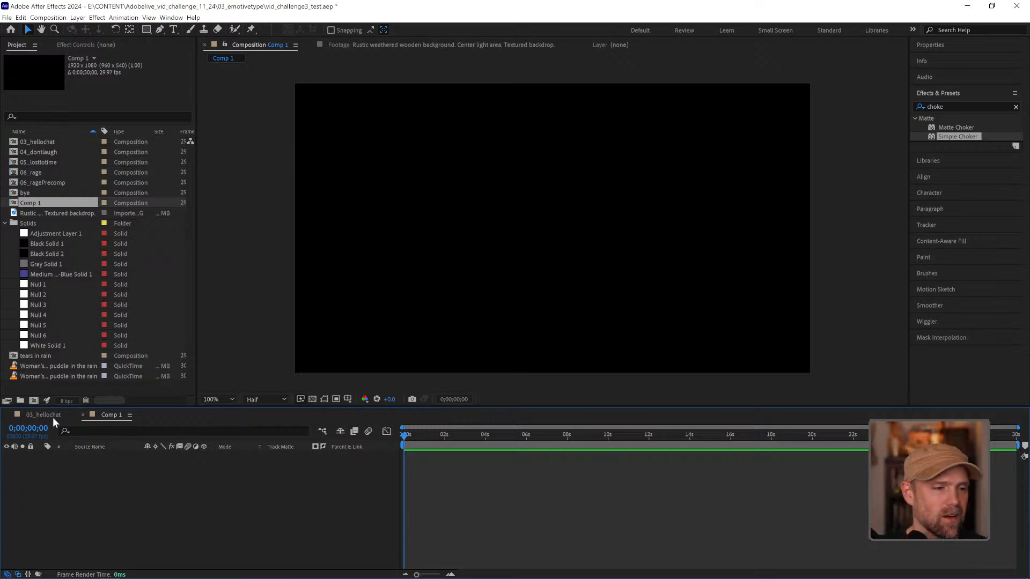
click(33, 401)
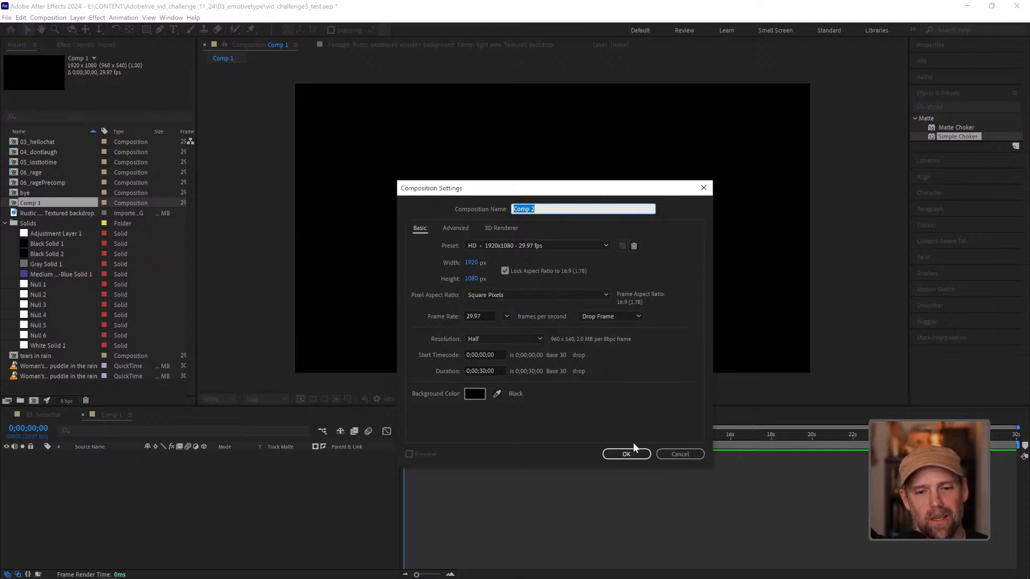
click(685, 453)
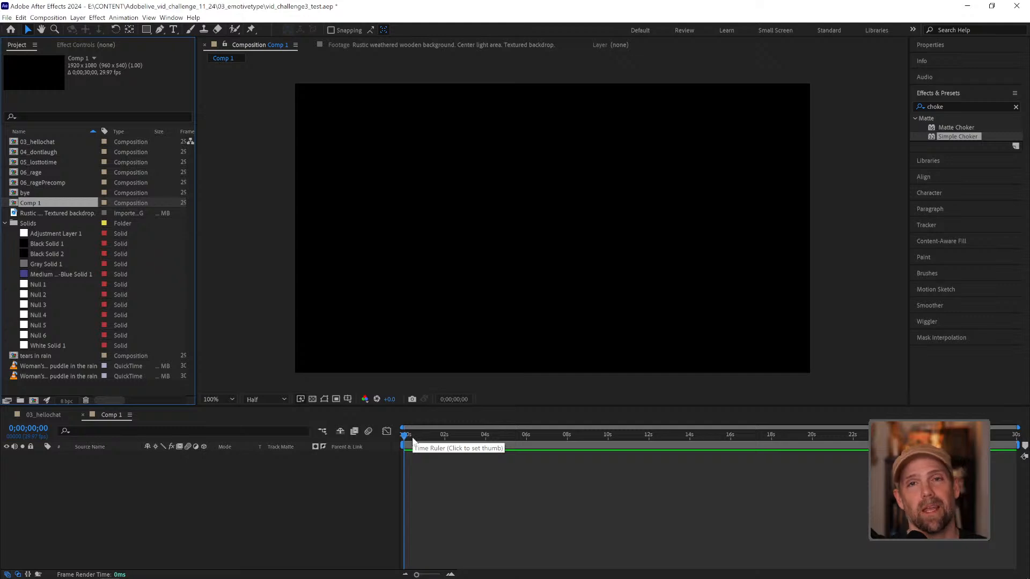
Step: Add a text layer reading "hello" near the center of the new composition, at about position 931, 513
click(225, 483)
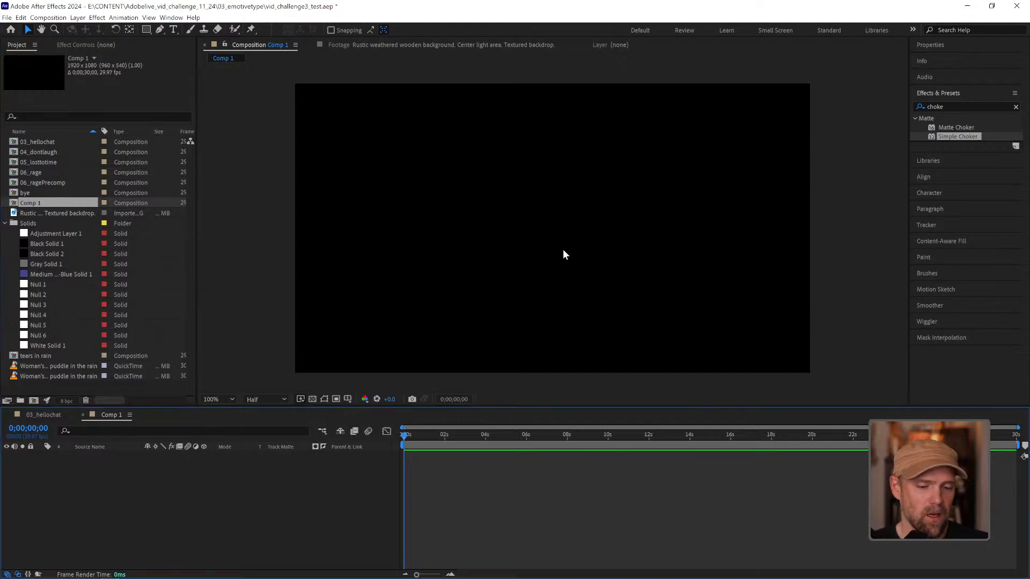
key(ctrl+t)
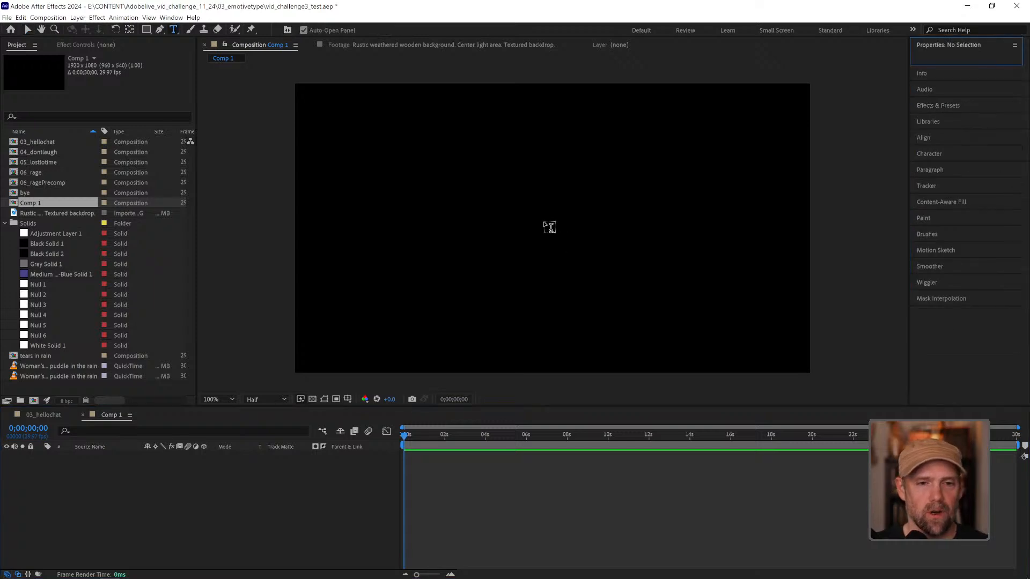
click(547, 224)
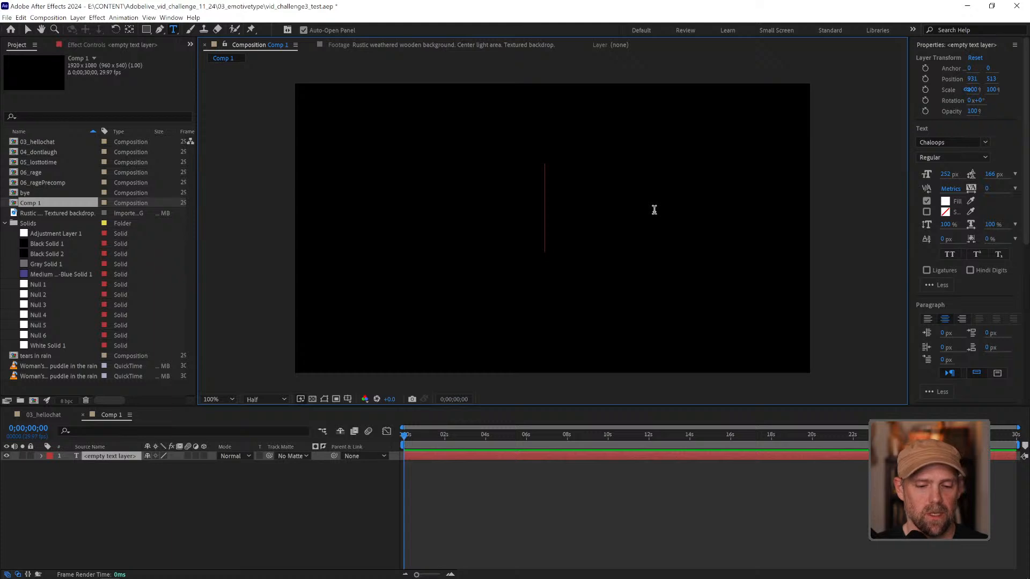
text(hello)
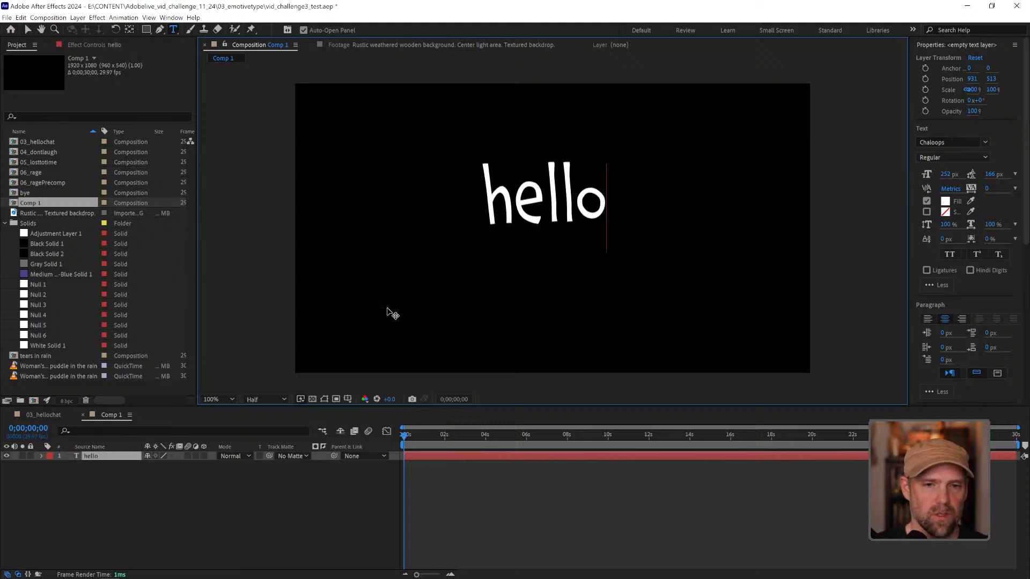
Step: Change the whole "hello" text to the Bold style of the Chaloops font
drag(607, 204, 465, 209)
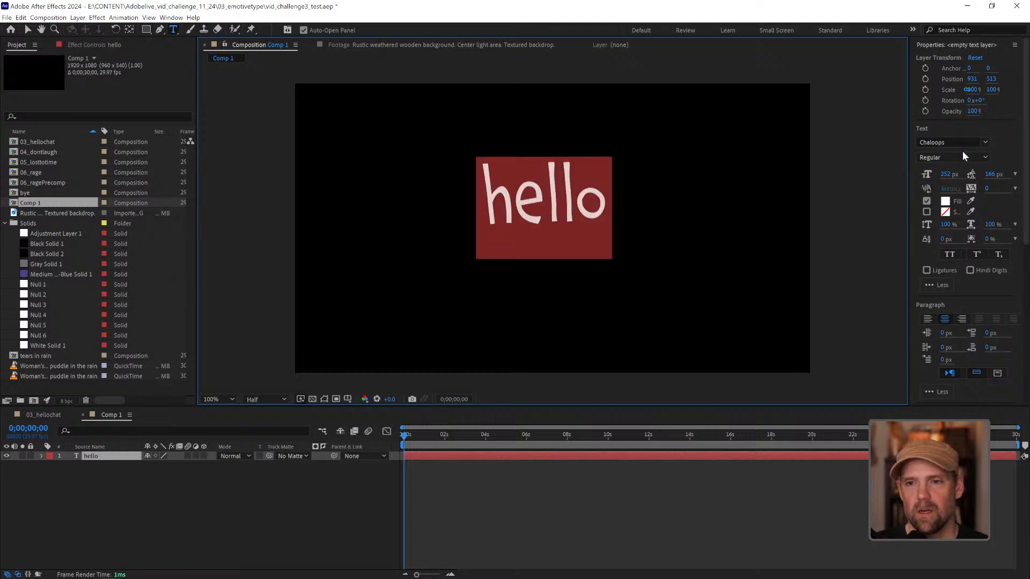
click(984, 157)
click(939, 199)
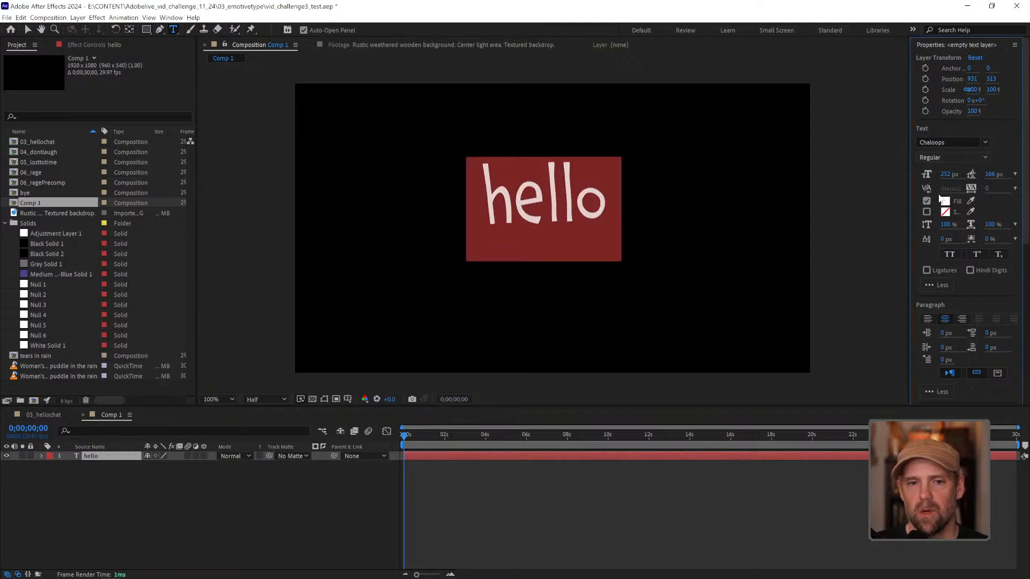
click(547, 526)
click(86, 454)
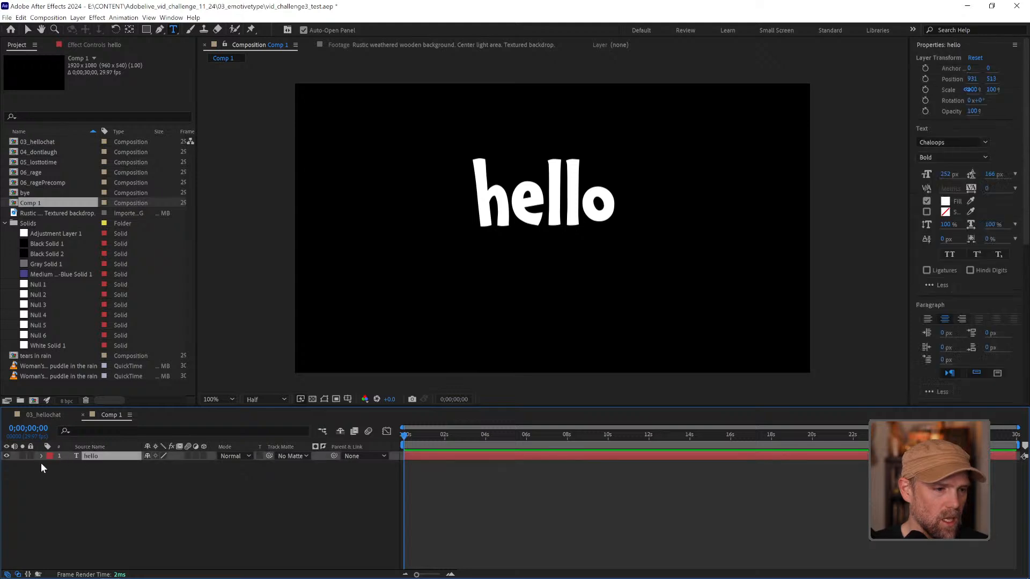
Step: Expand the hello layer and examine the text animator options offered for it in both the timeline and the layer properties
click(40, 455)
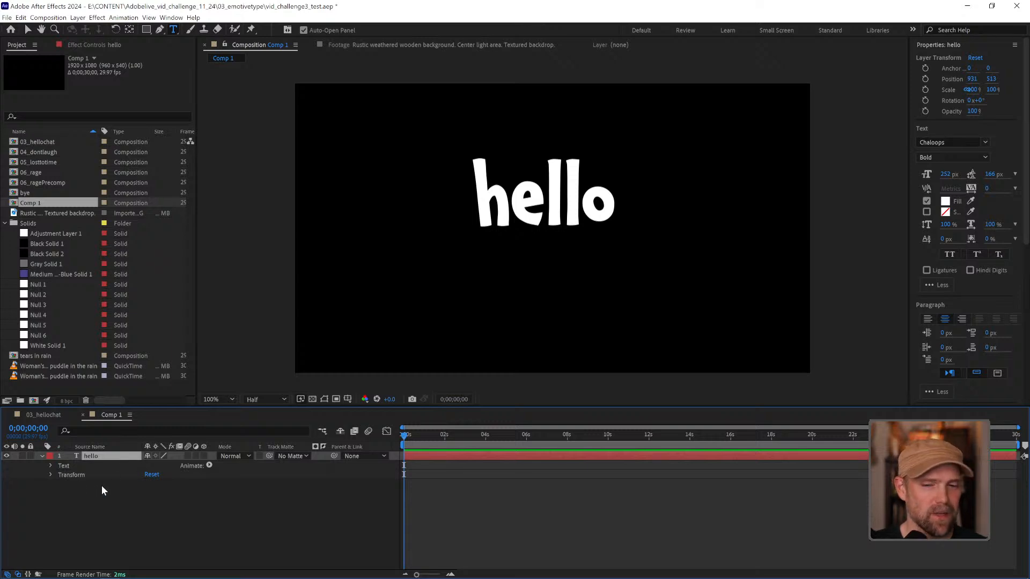
click(930, 46)
click(930, 46)
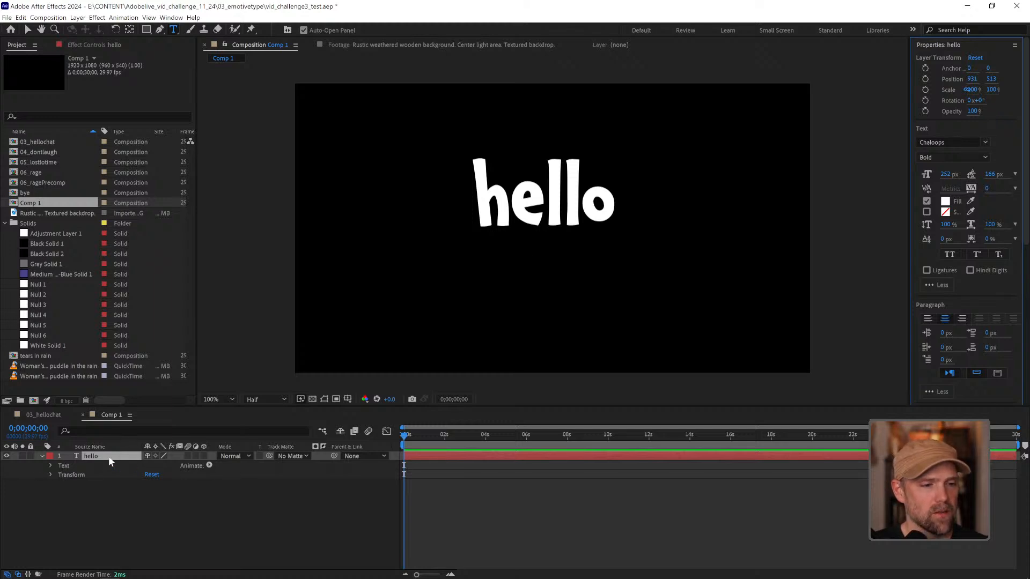
click(209, 466)
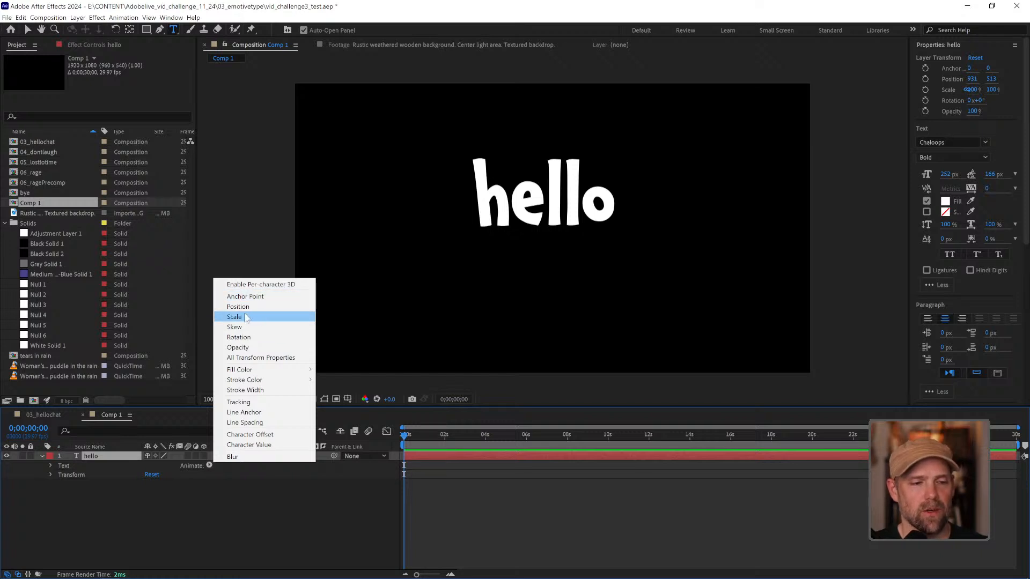
click(945, 44)
click(939, 42)
scroll(966, 221, down, 5)
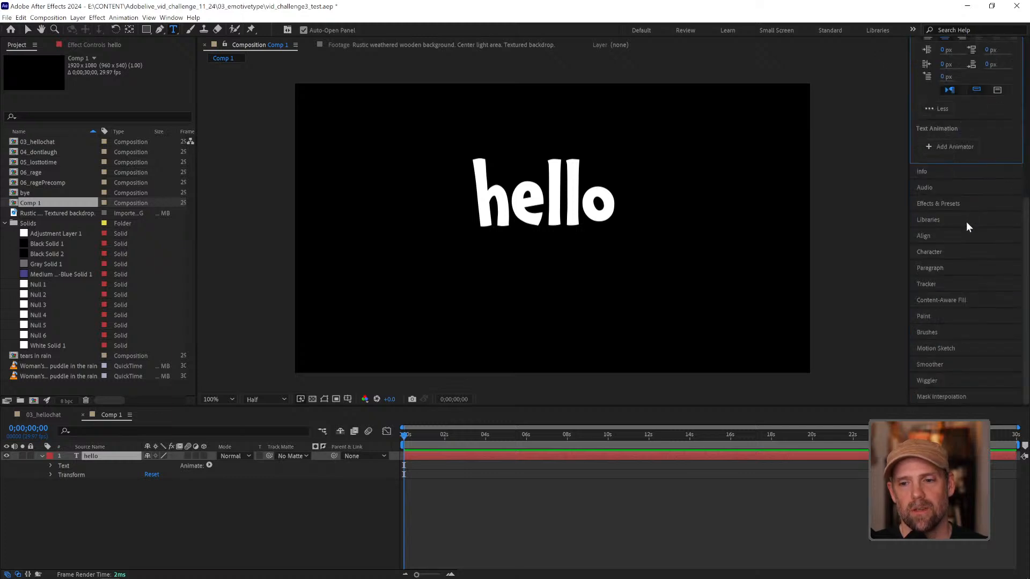
scroll(966, 221, up, 4)
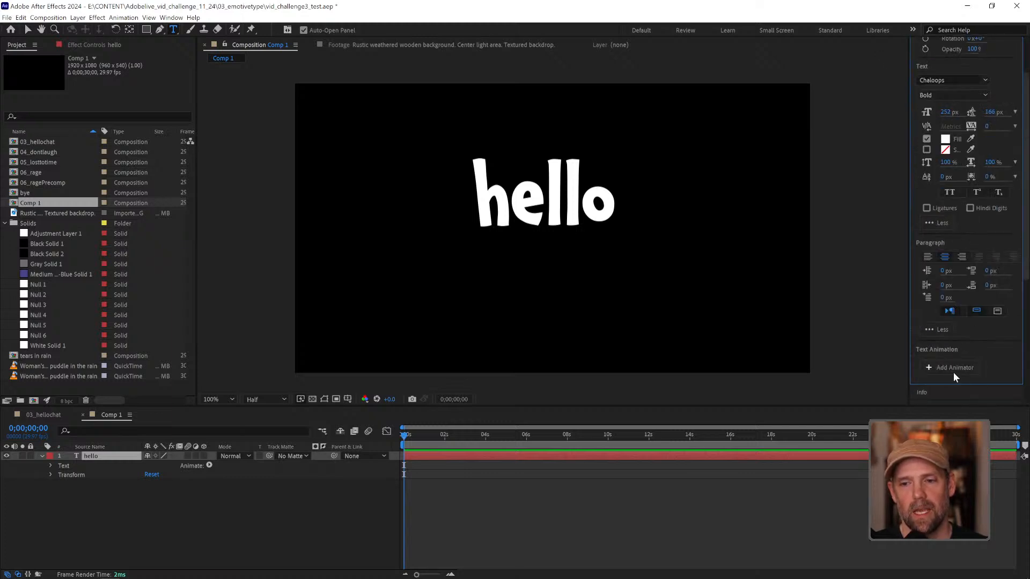
click(953, 371)
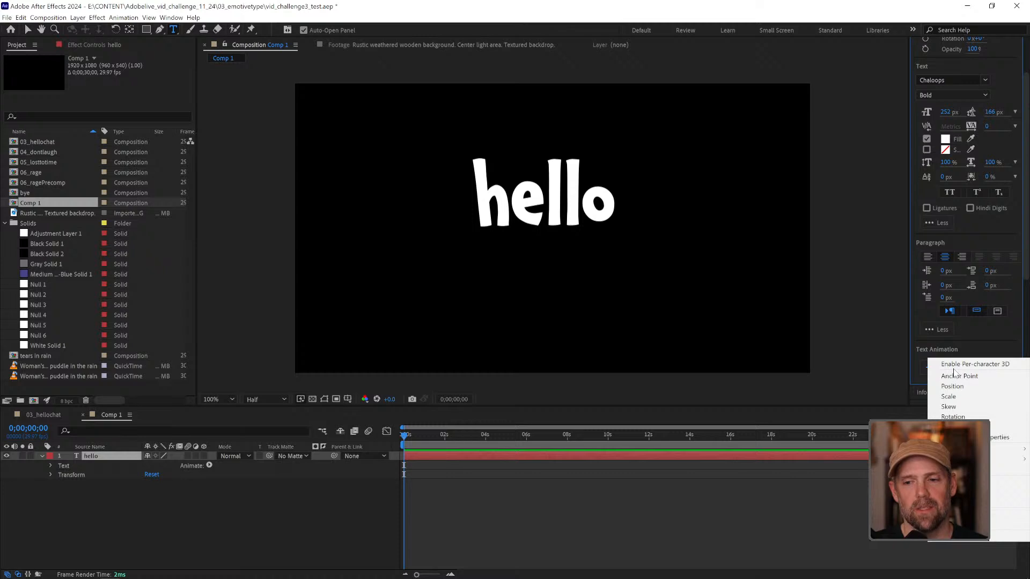
click(342, 510)
Step: Add a Scale animator to the hello text and start keyframing it at the first frame with unlinked proportions
click(210, 466)
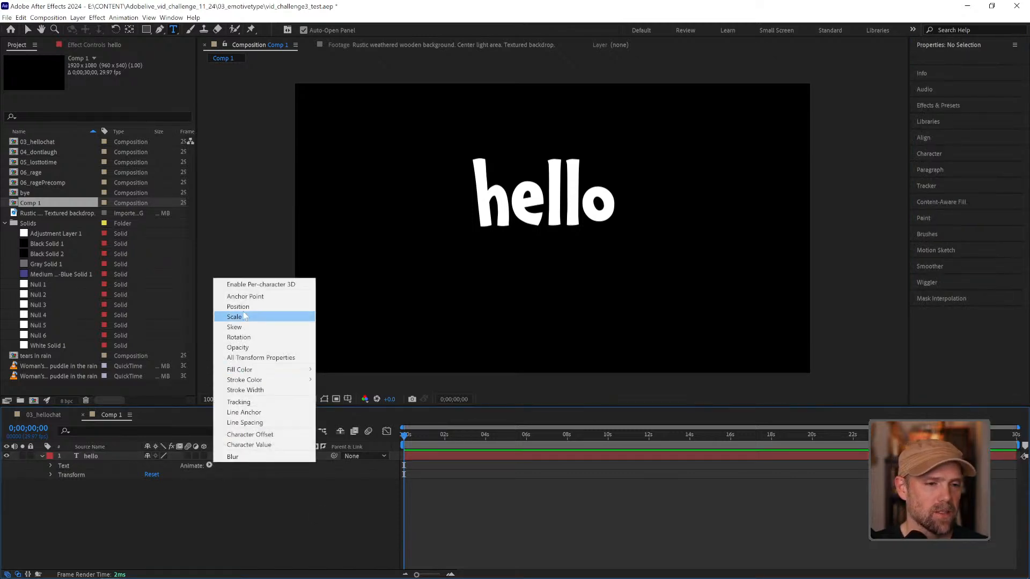
click(235, 316)
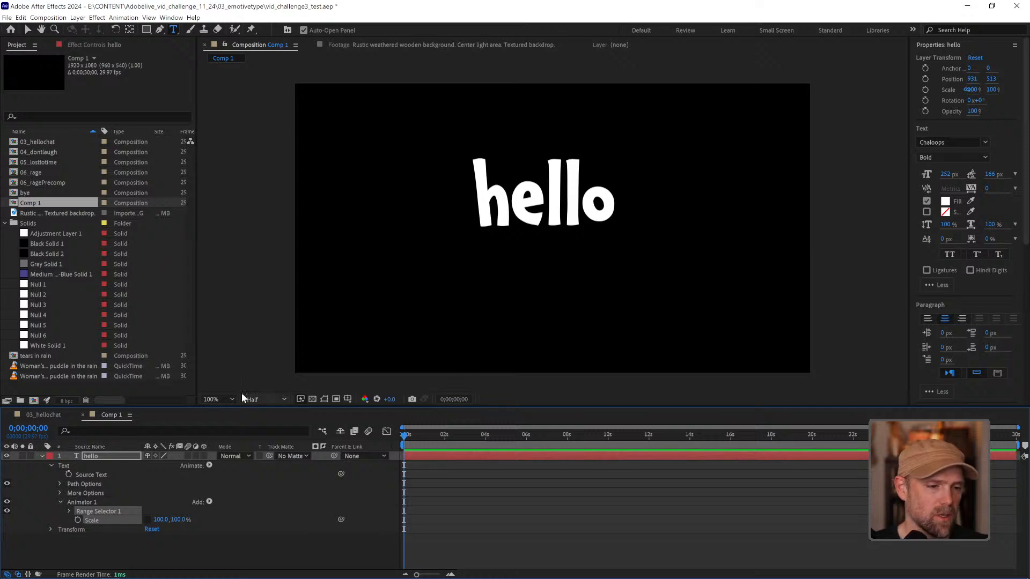
click(77, 519)
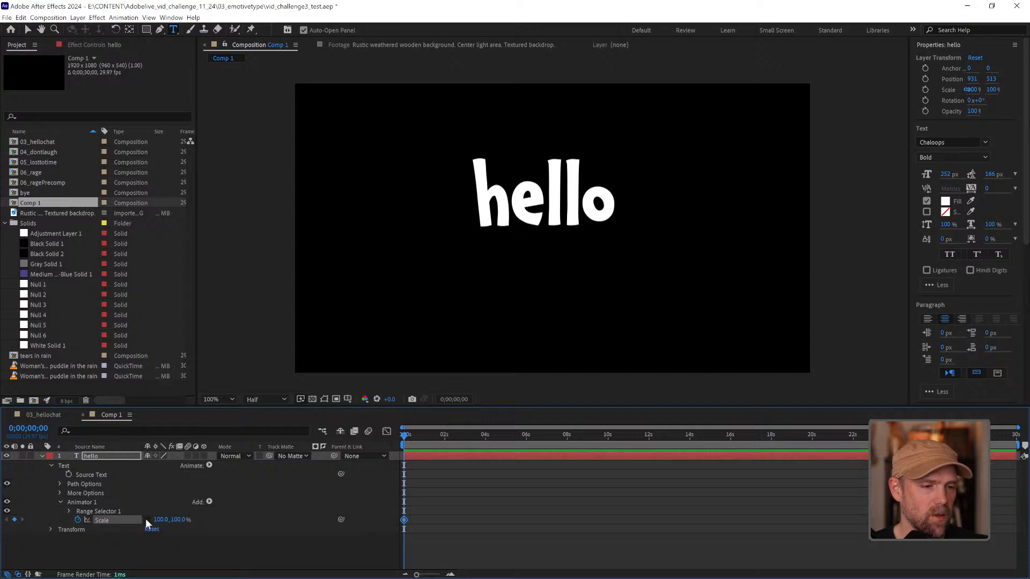
mouse_move(180, 520)
mouse_down()
mouse_move(196, 519)
mouse_move(168, 523)
mouse_move(202, 514)
mouse_move(174, 522)
mouse_move(204, 523)
mouse_move(178, 524)
mouse_up()
key(ctrl+z)
click(147, 519)
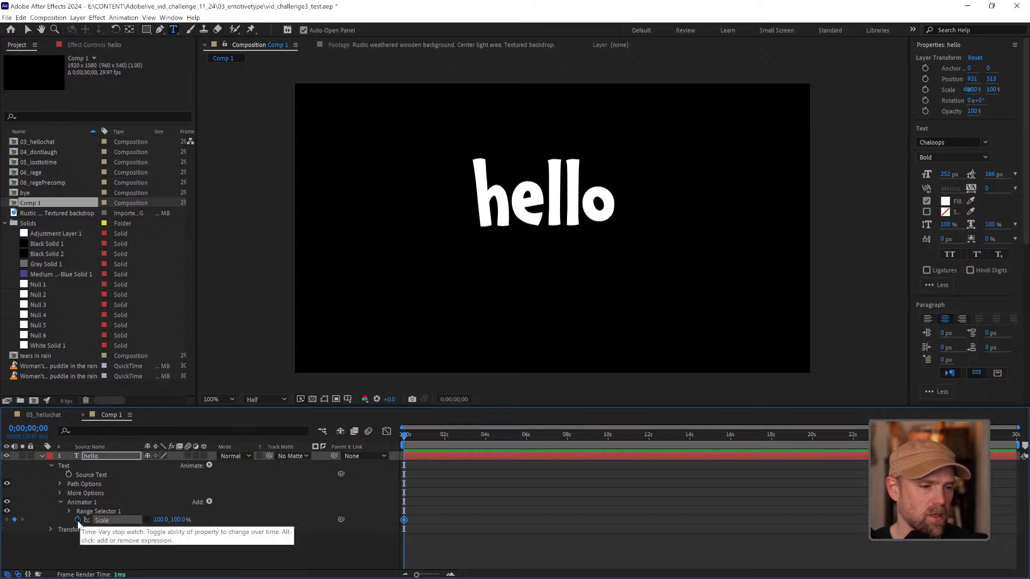
Step: Enlarge the timeline scale and add a second animator Scale keyframe at 0;00;00;10
click(420, 436)
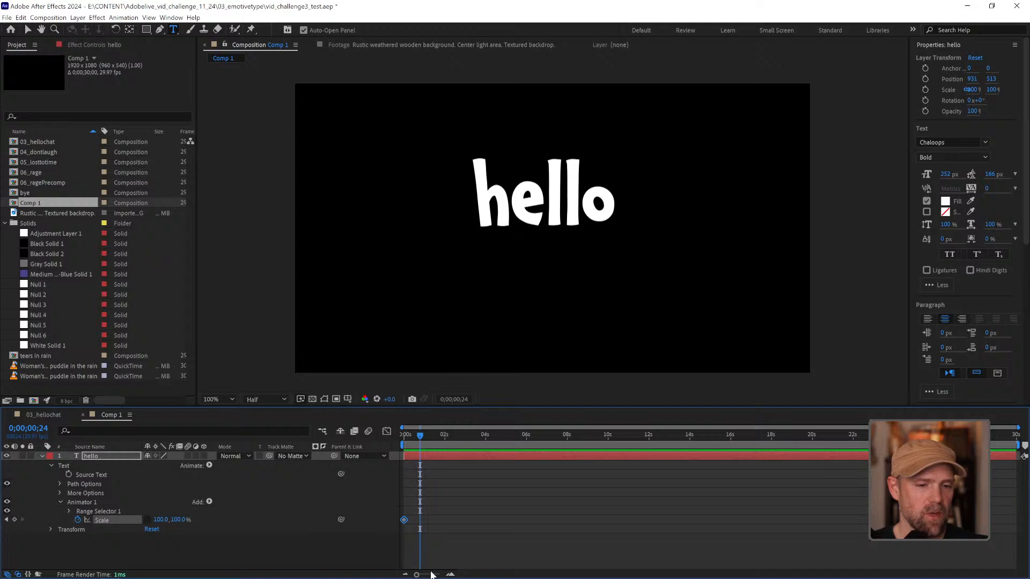
drag(430, 574, 436, 574)
drag(500, 441, 452, 440)
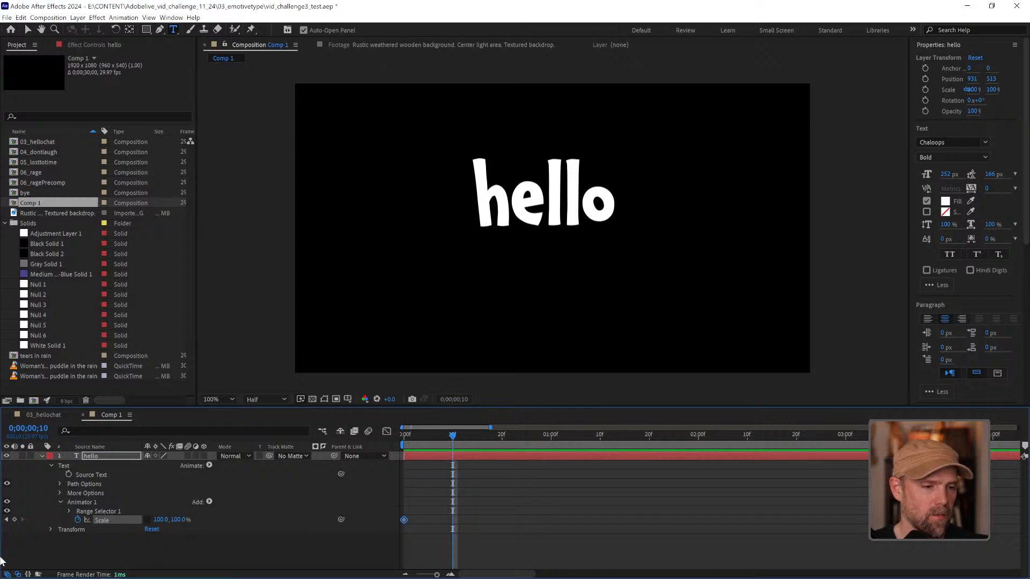
click(15, 519)
Step: Set the vertical value of the first animator Scale keyframe to 0%
click(6, 519)
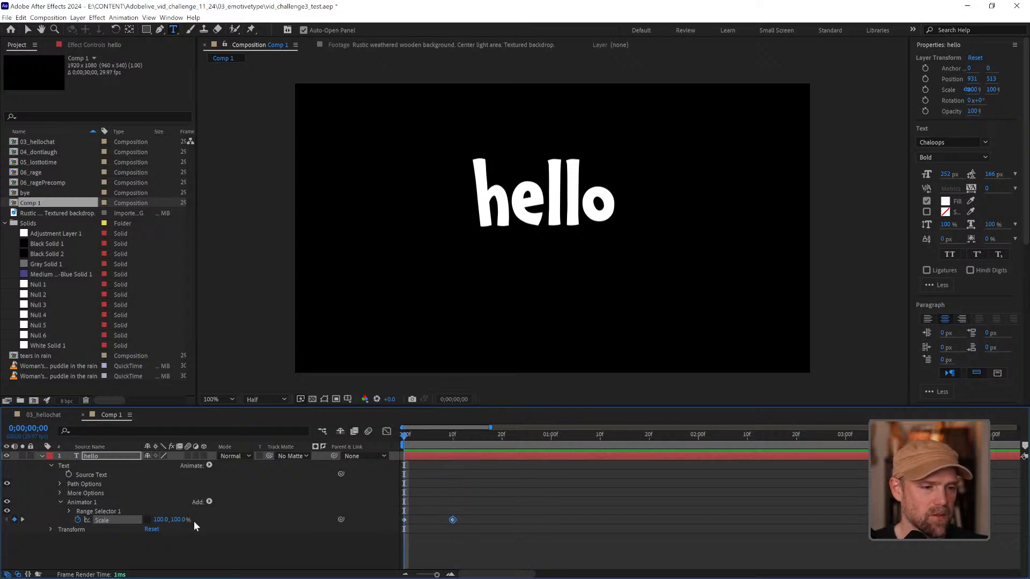
click(179, 521)
text(0)
key(Return)
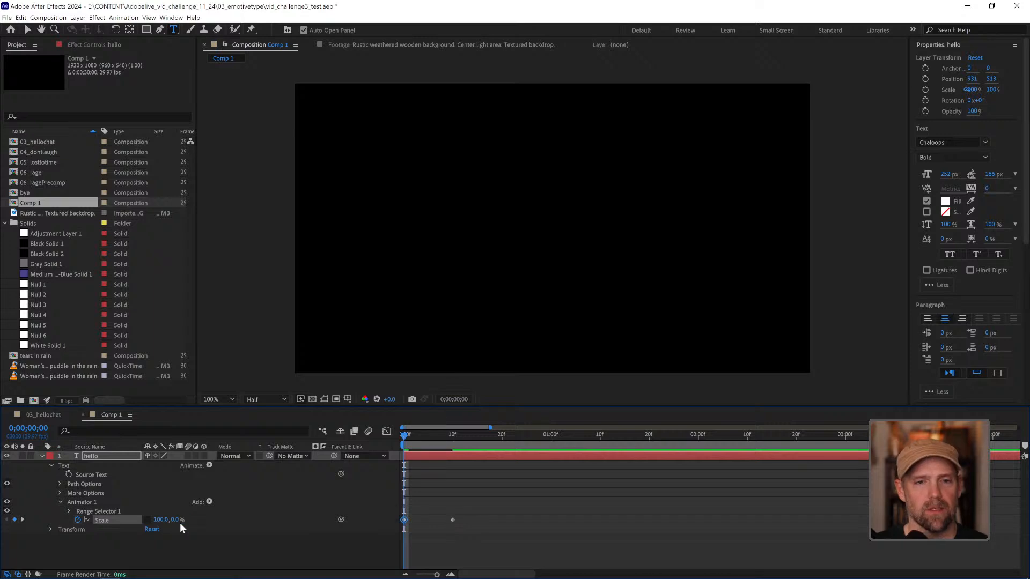
Step: Set the animator's vertical scale to 150% on the keyframe at 0;00;00;10
drag(406, 437, 454, 436)
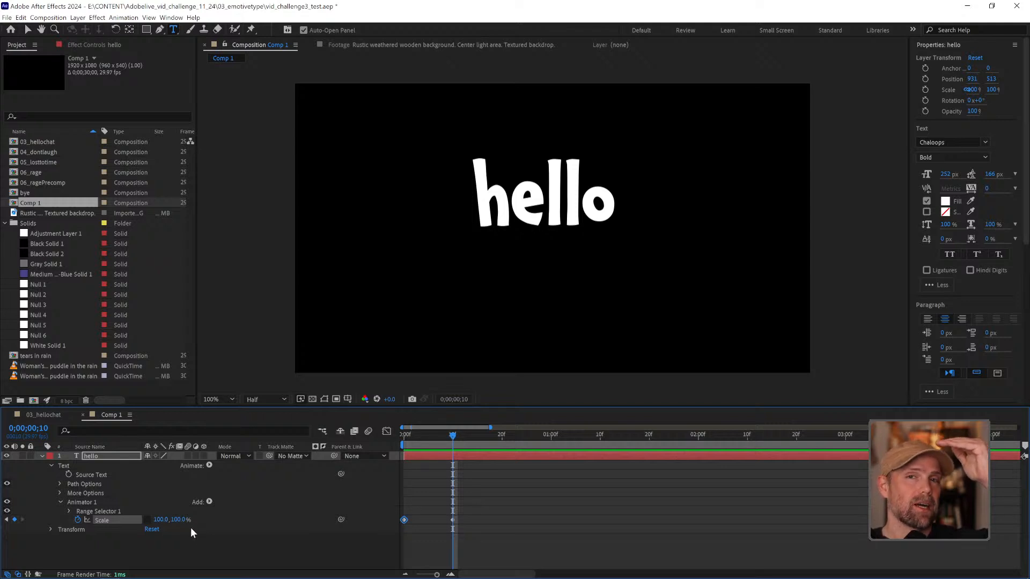
click(178, 519)
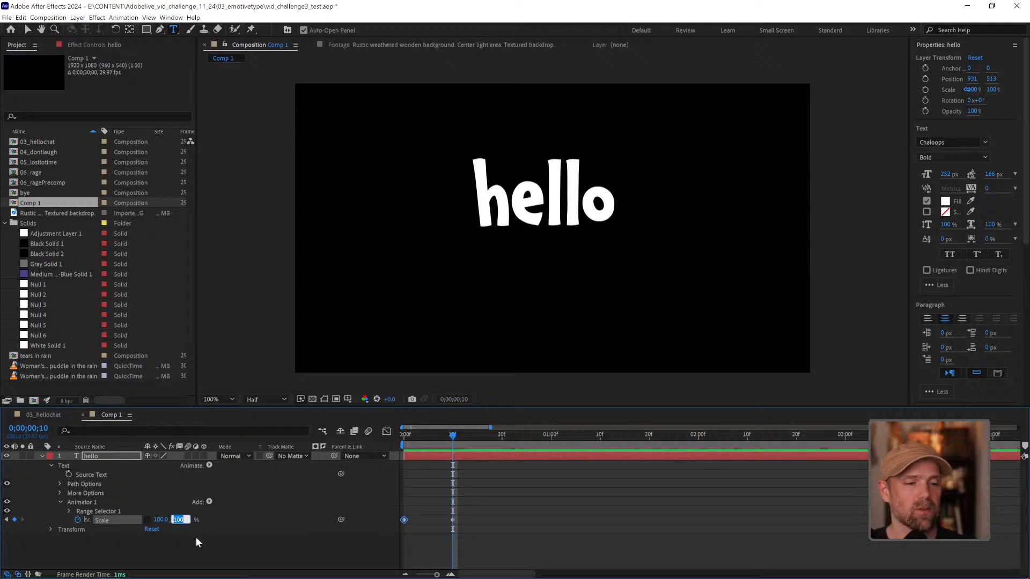
text(150)
key(Return)
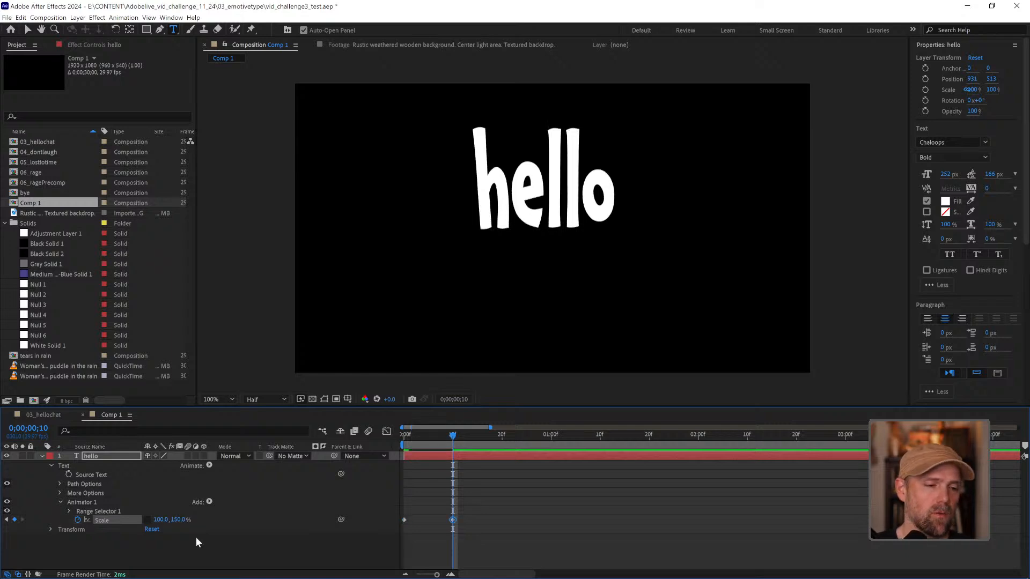
Step: Add an animator Scale keyframe at 0;00;00;14 with the vertical scale set to 100%
drag(457, 440, 473, 441)
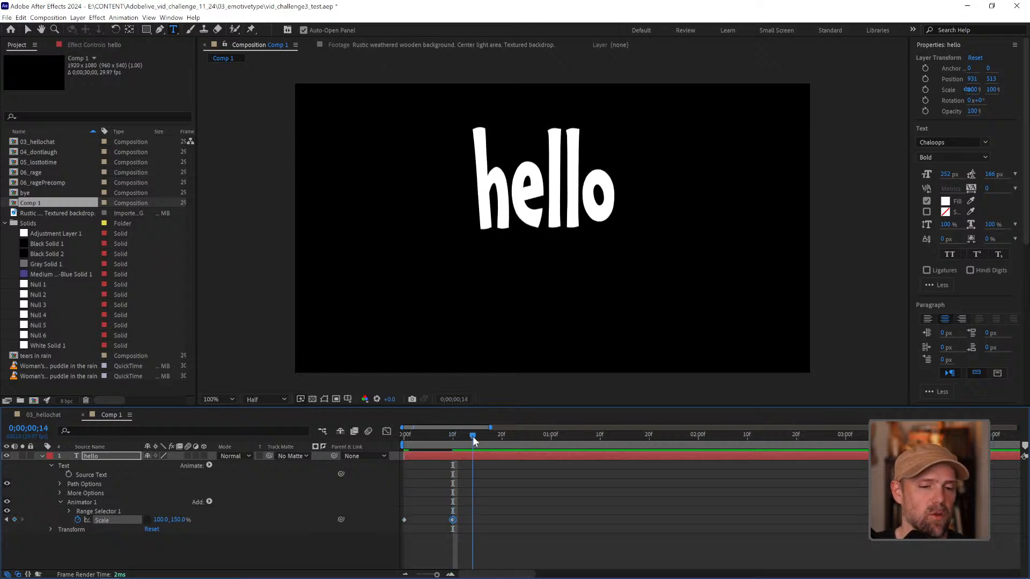
click(181, 519)
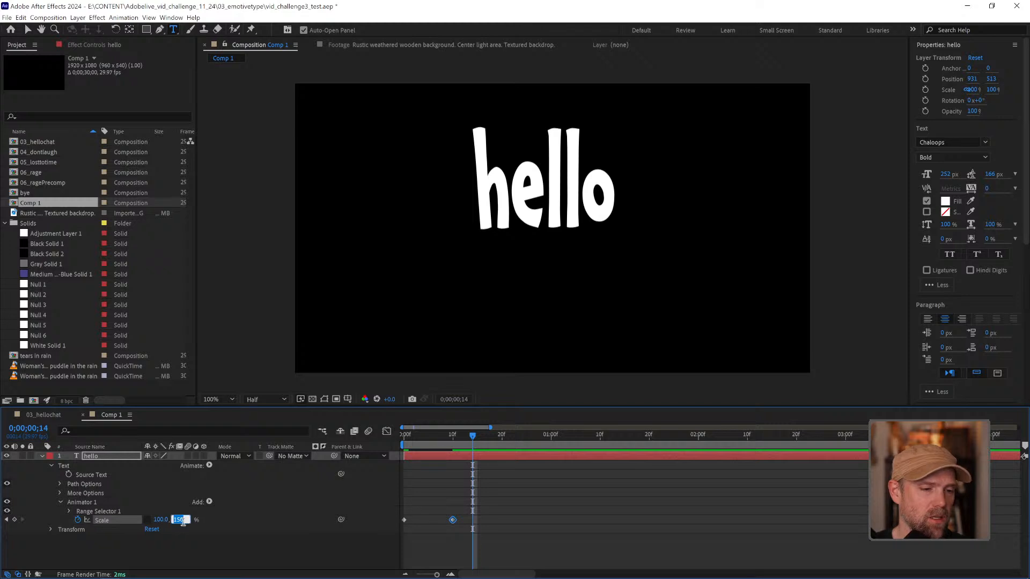
text(1)
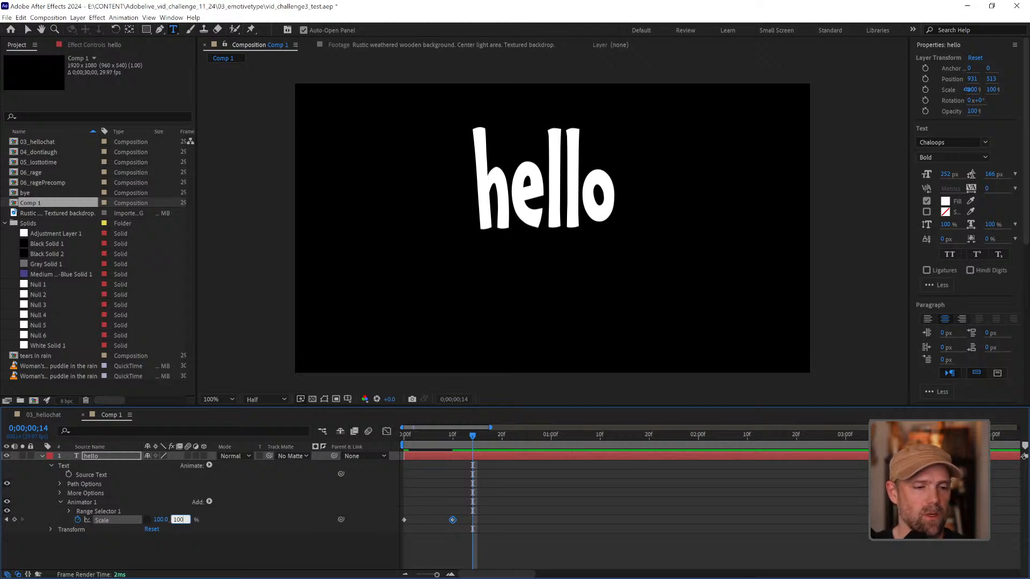
text(00)
key(Return)
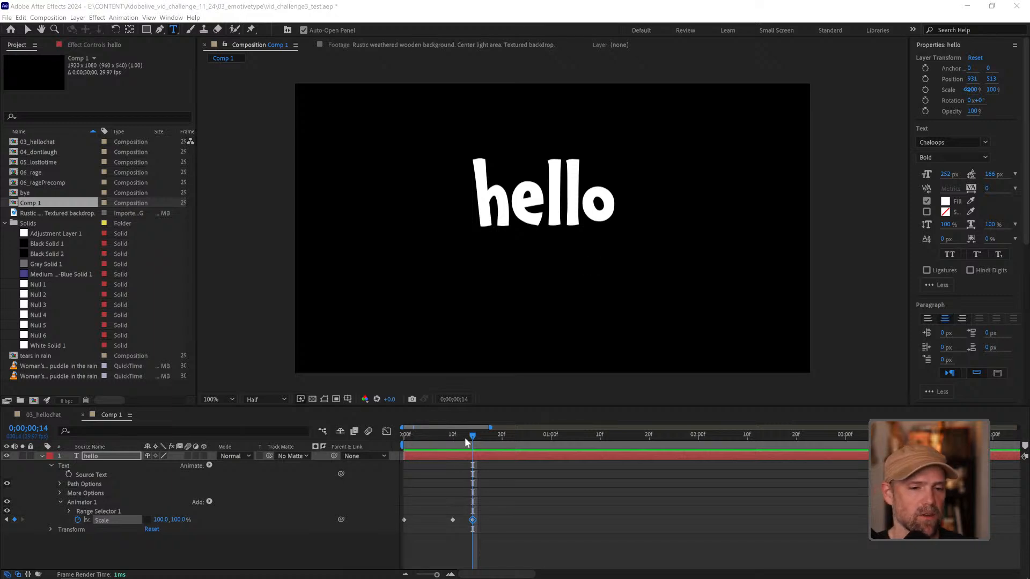
Step: Preview the hello text's scale animation from the first frame
drag(472, 433, 402, 436)
key(space)
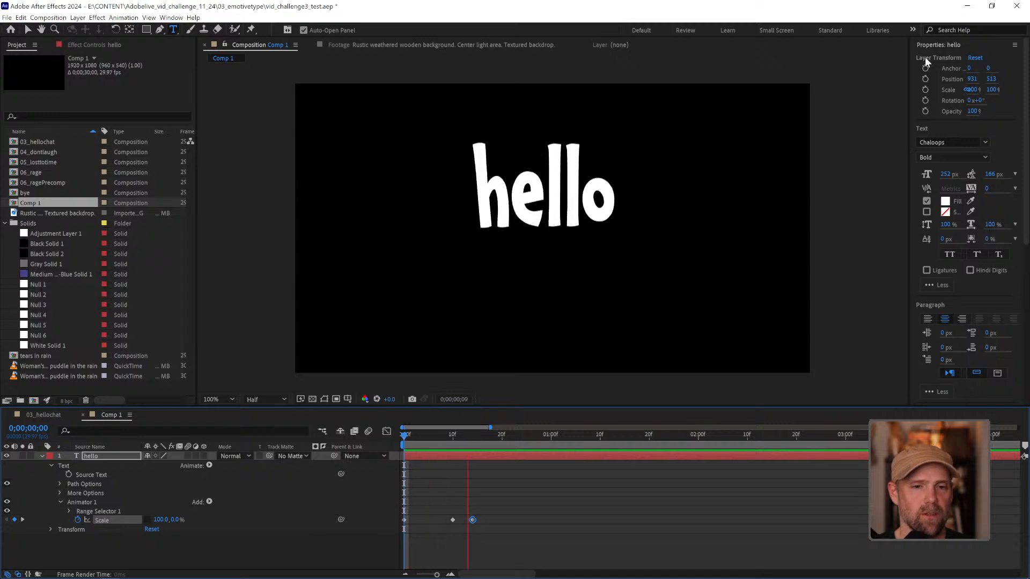
key(space)
key(space)
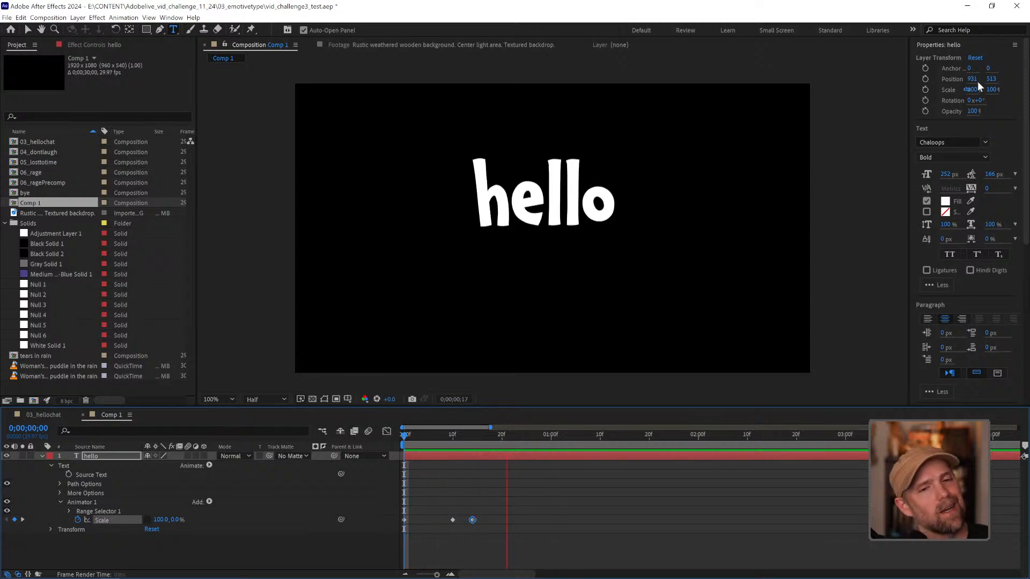
Step: Compress the three animator Scale keyframes proportionally, putting the middle one at frame 6 and the last one at frame 9
key(space)
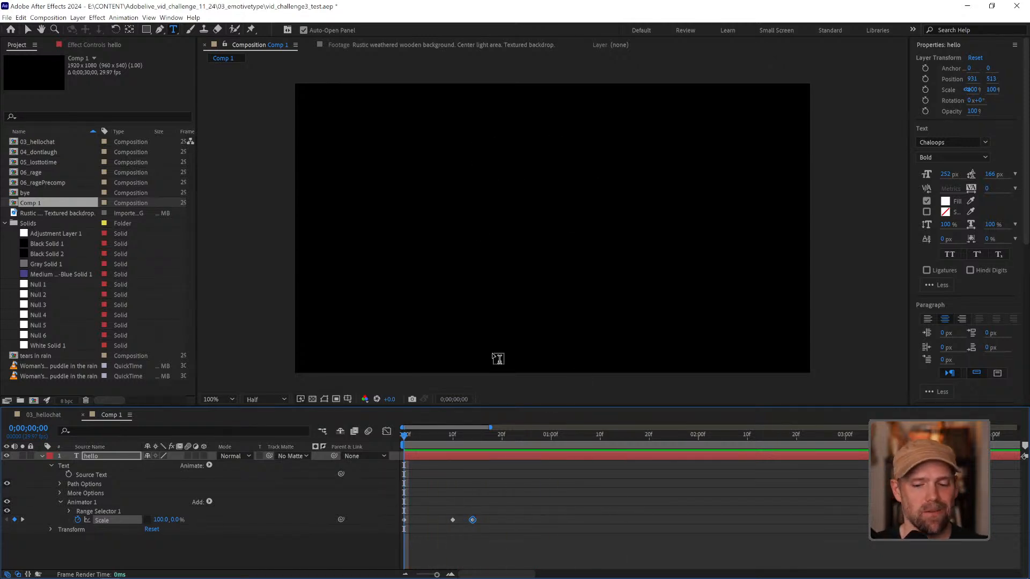
key(space)
key(space)
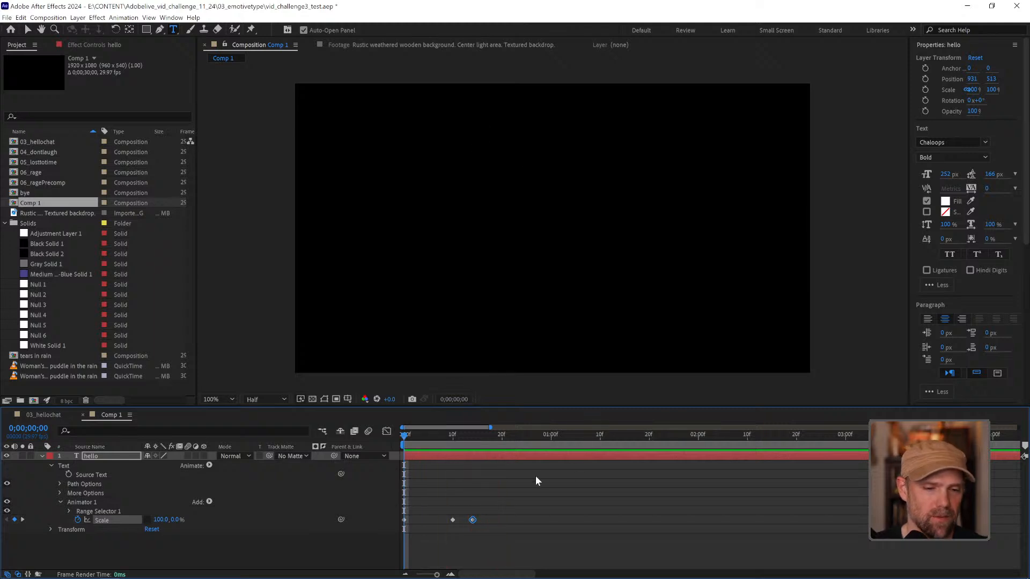
drag(507, 499, 390, 538)
drag(449, 520, 475, 524)
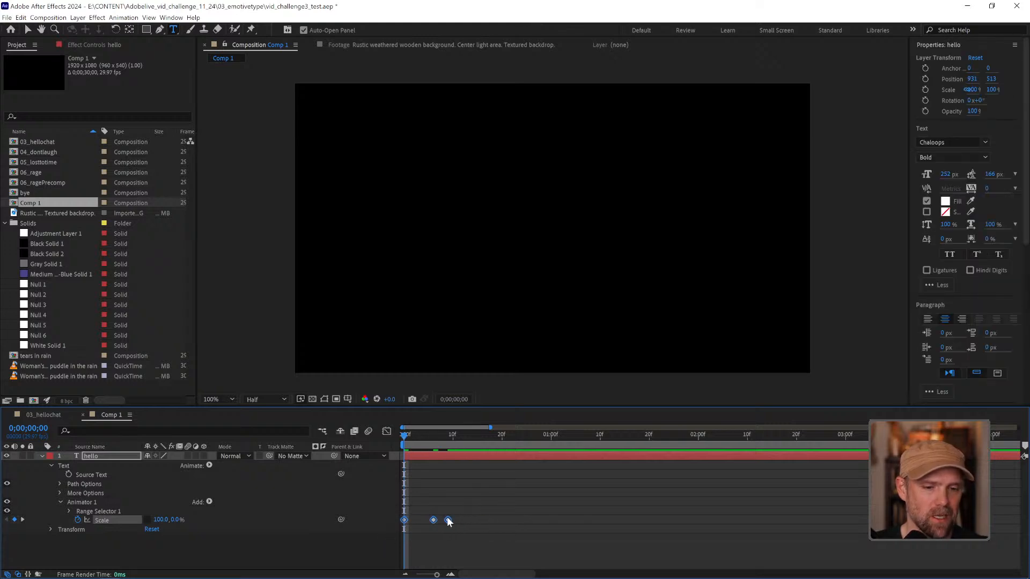
Step: Apply Easy Ease to the second and third animator Scale keyframes and preview the animation
click(434, 435)
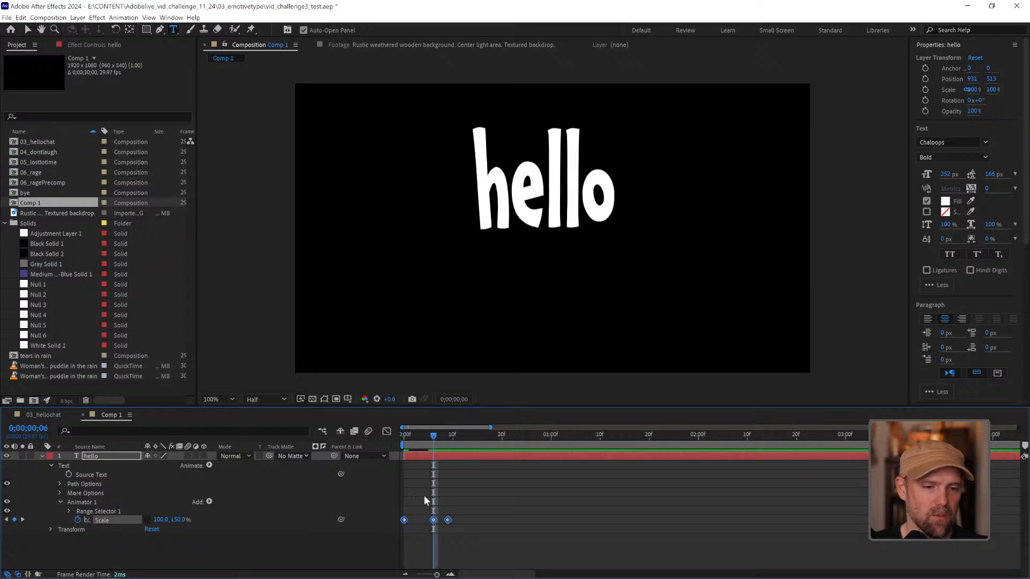
drag(424, 496, 473, 530)
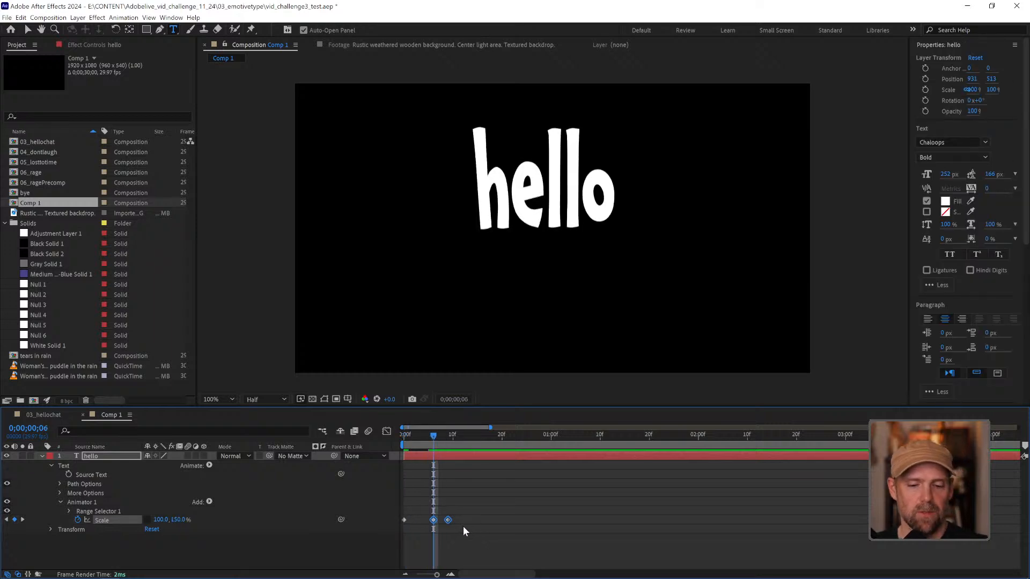
key(F9)
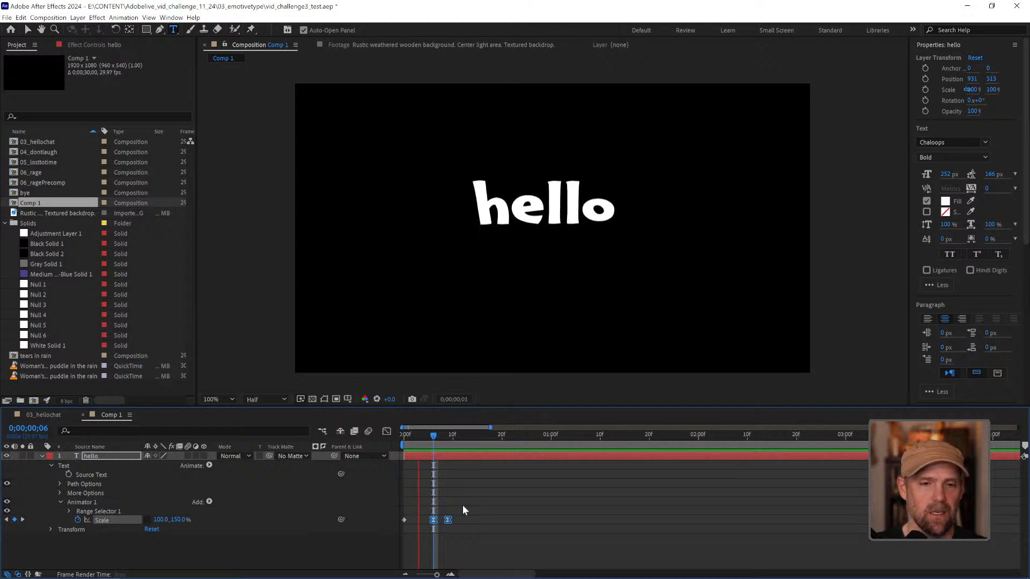
key(space)
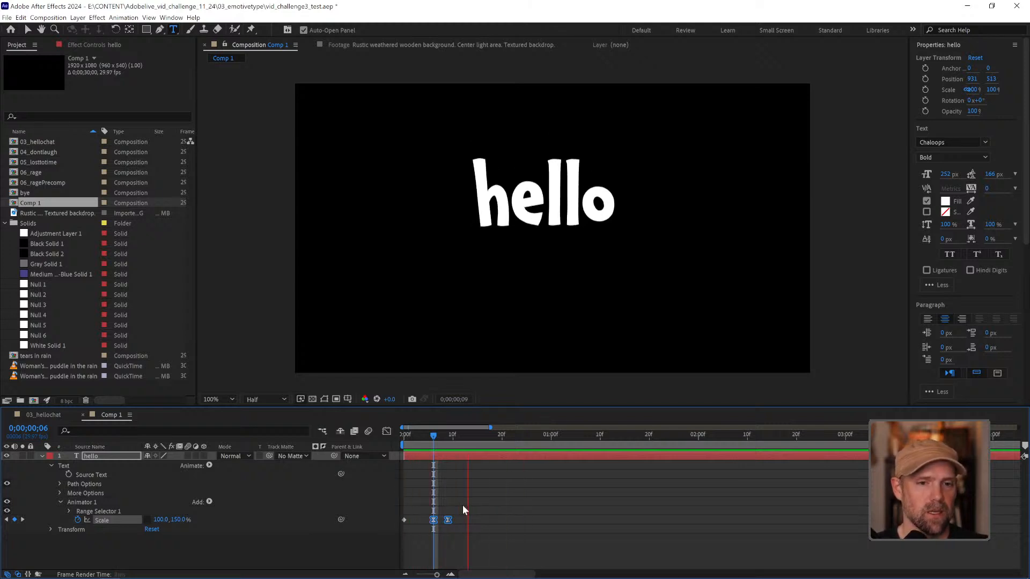
key(space)
click(474, 479)
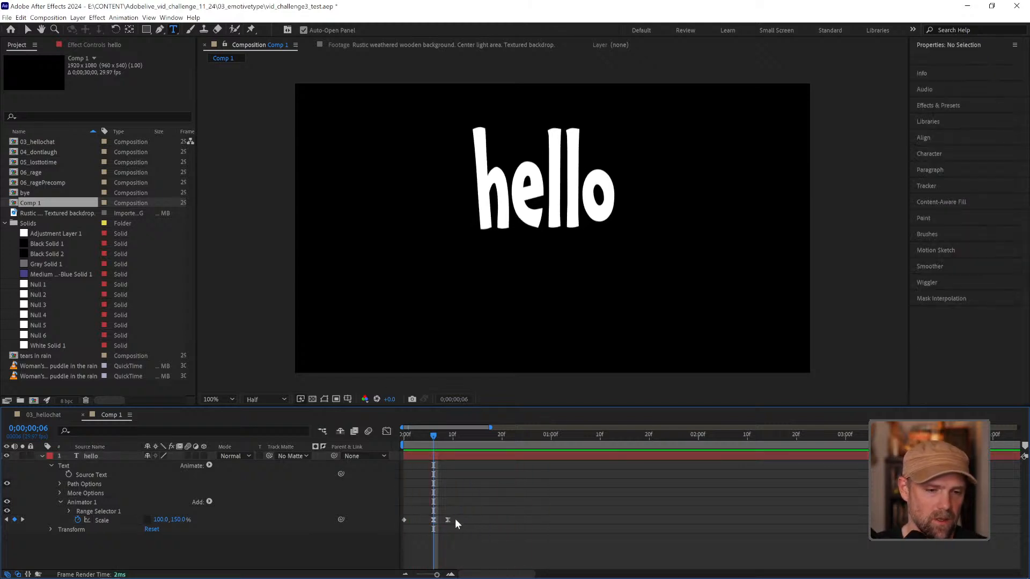
Step: Move the last animator Scale keyframe to 0;00;00;10 and preview the new timing
click(448, 520)
drag(448, 520, 453, 521)
key(space)
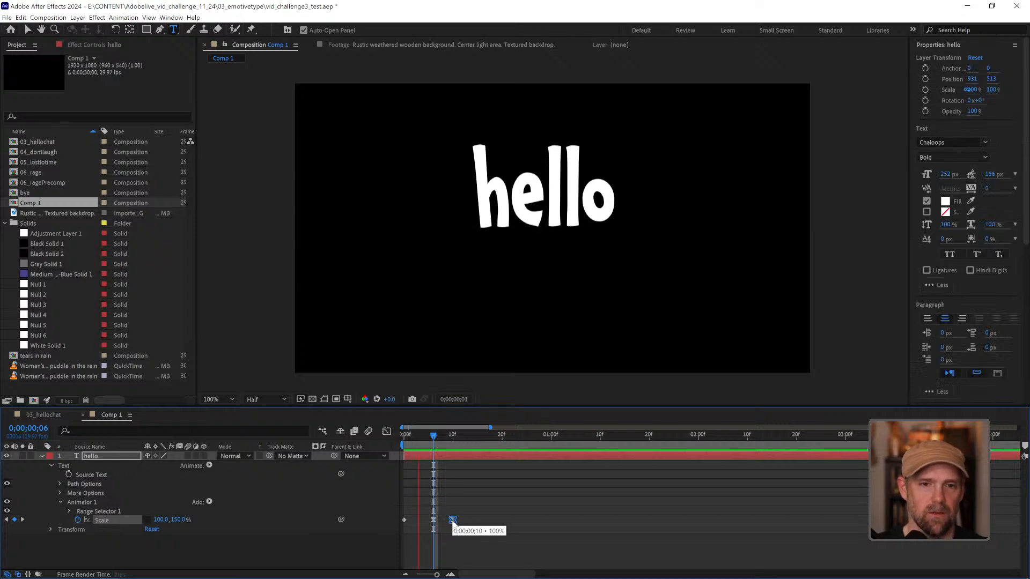
key(space)
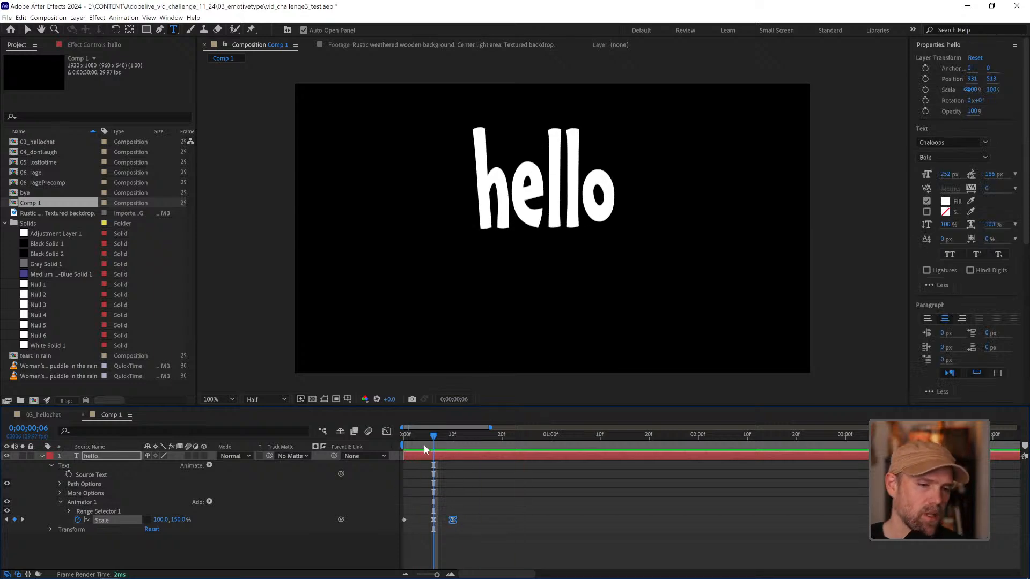
Step: Keyframe Range Selector 1's Start from 0% at the first frame to 97% at 0;00;00;10
drag(431, 441, 449, 453)
key(Home)
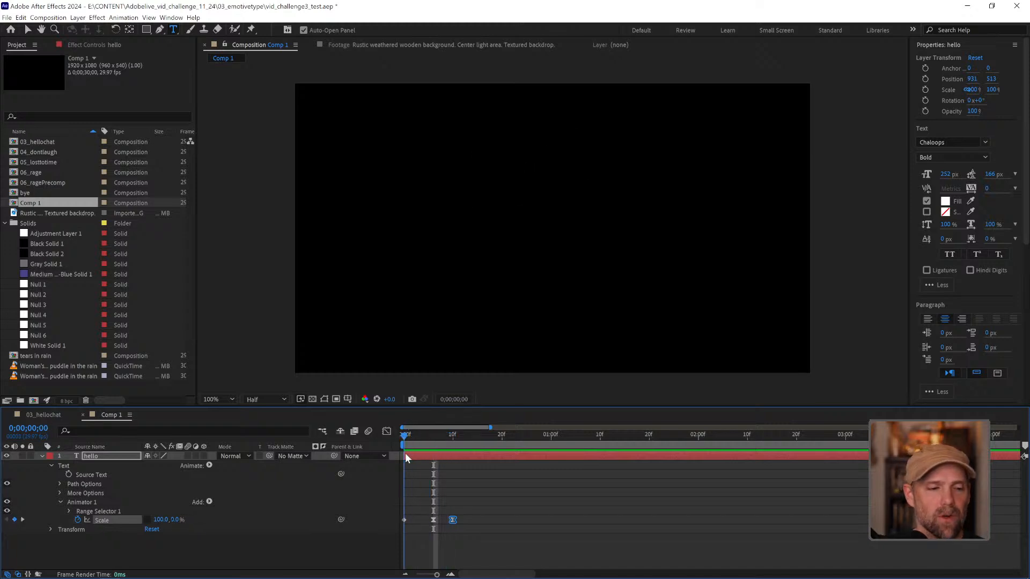
click(69, 512)
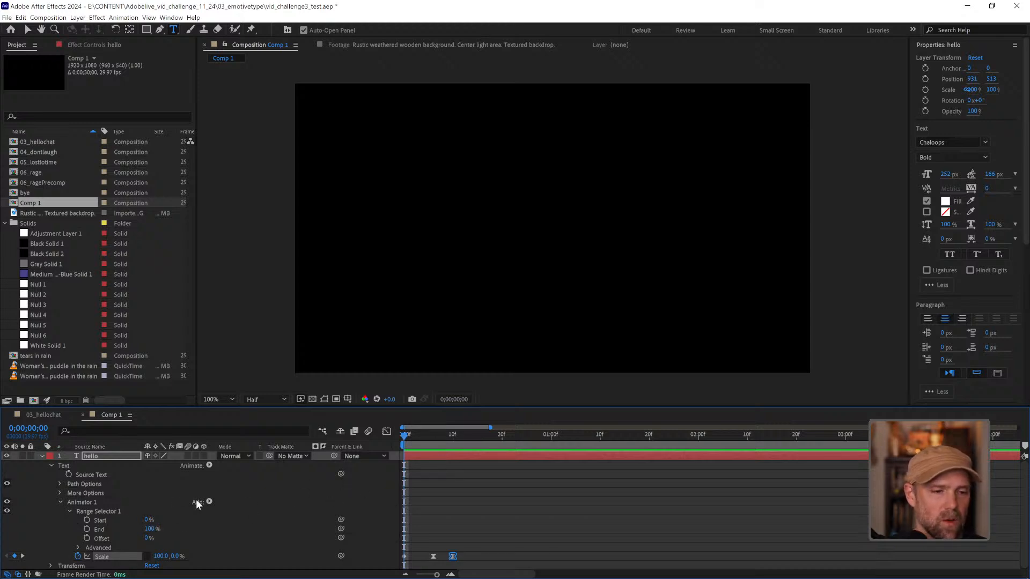
click(87, 519)
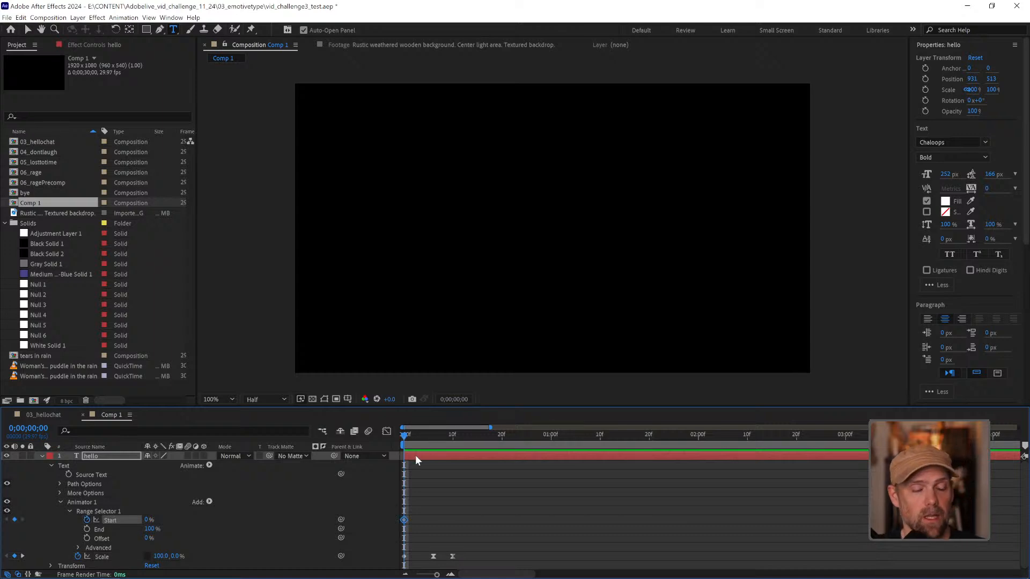
drag(404, 436, 451, 439)
drag(148, 519, 346, 510)
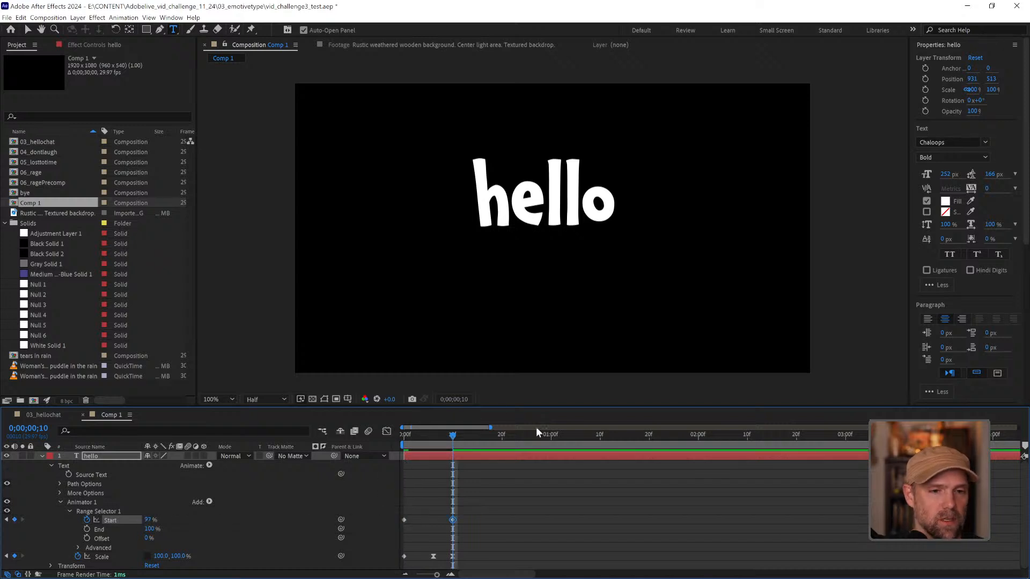
Step: Turn on mask and shape path visibility in the composition view and preview the range selector moving across the letters
click(324, 400)
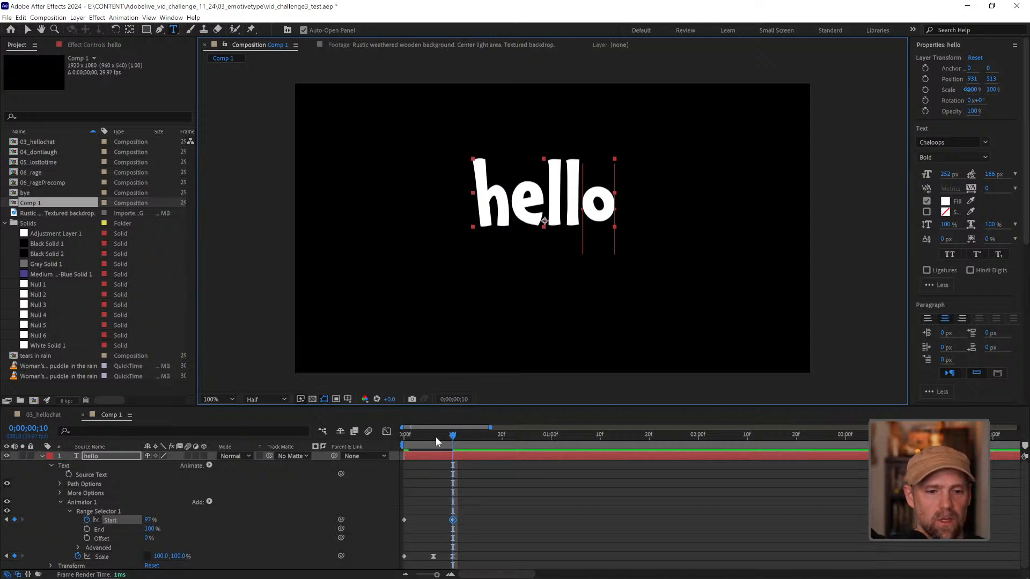
drag(450, 438, 410, 444)
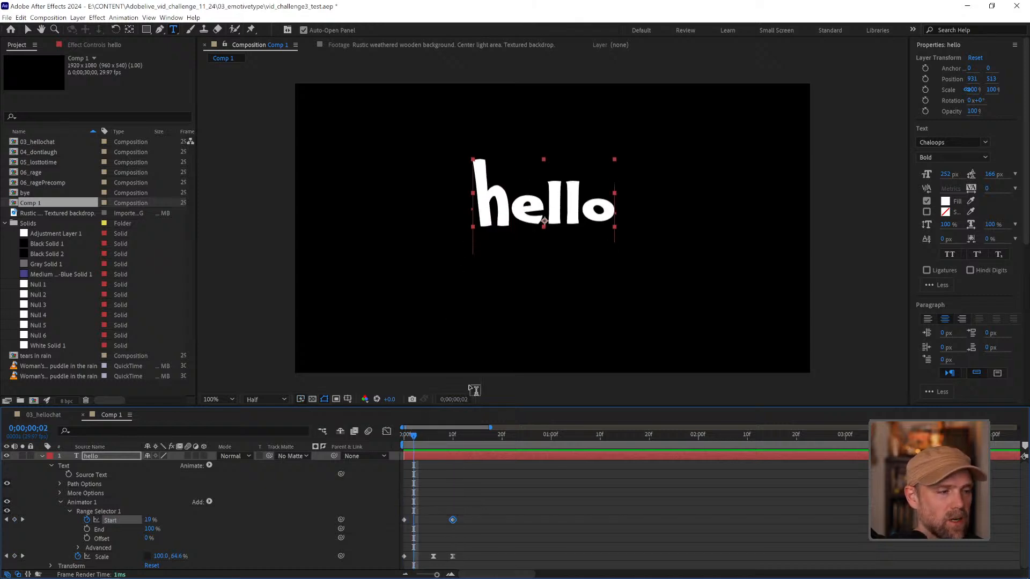
drag(411, 435, 353, 436)
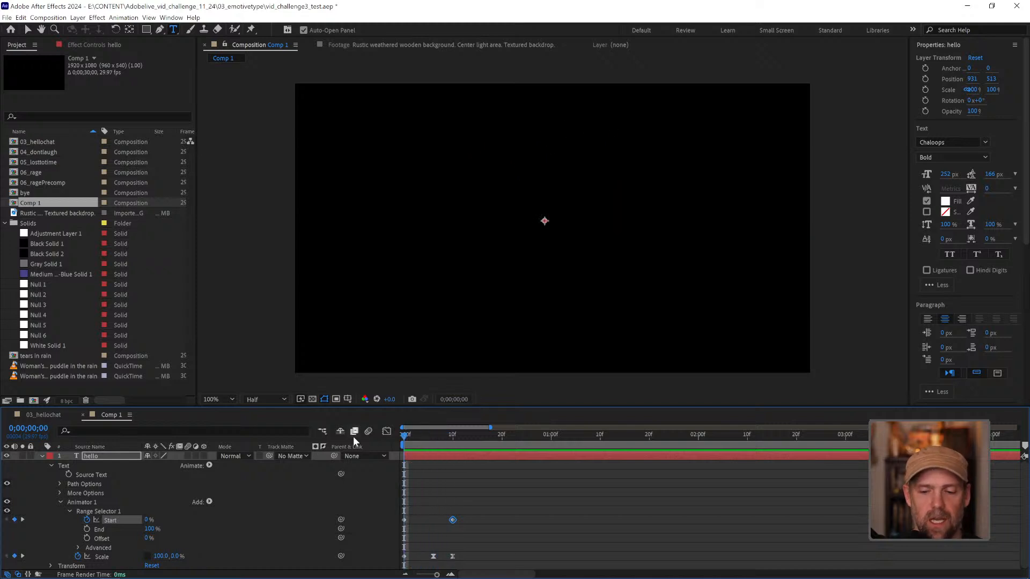
key(space)
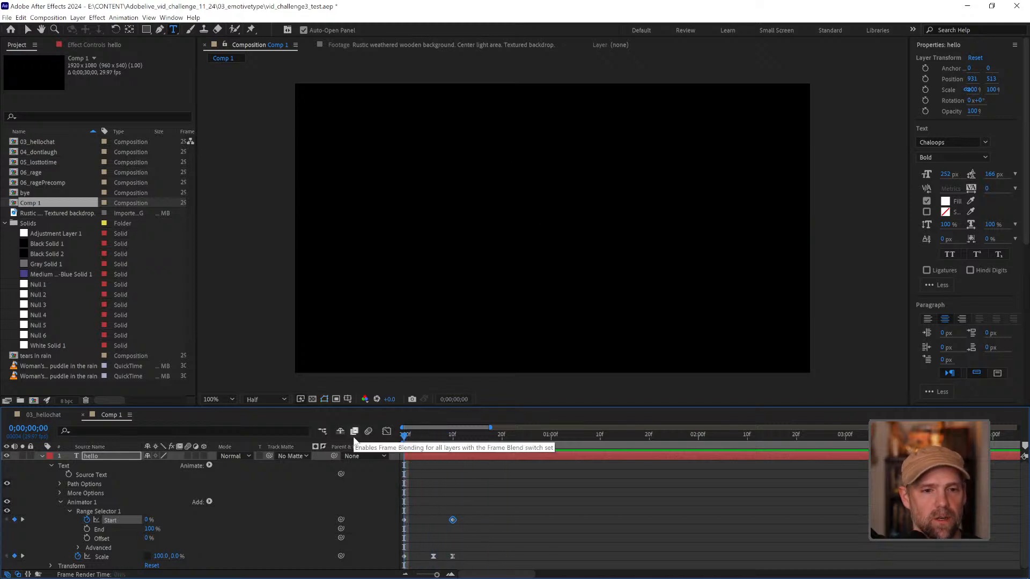
key(space)
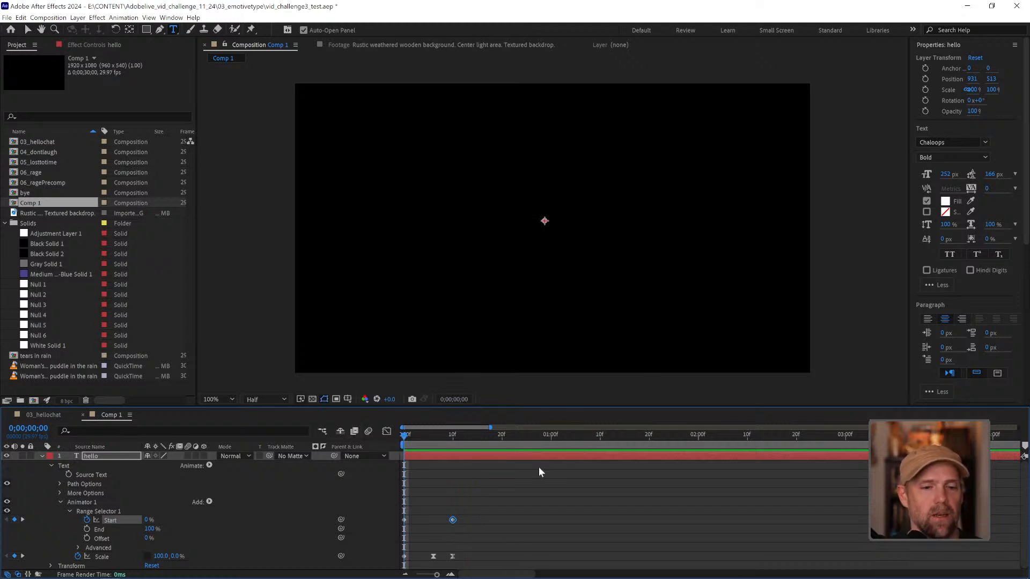
Step: Delay all Start and Scale keyframes by three frames, and place the first Start keyframe at frame 1
drag(474, 560, 401, 549)
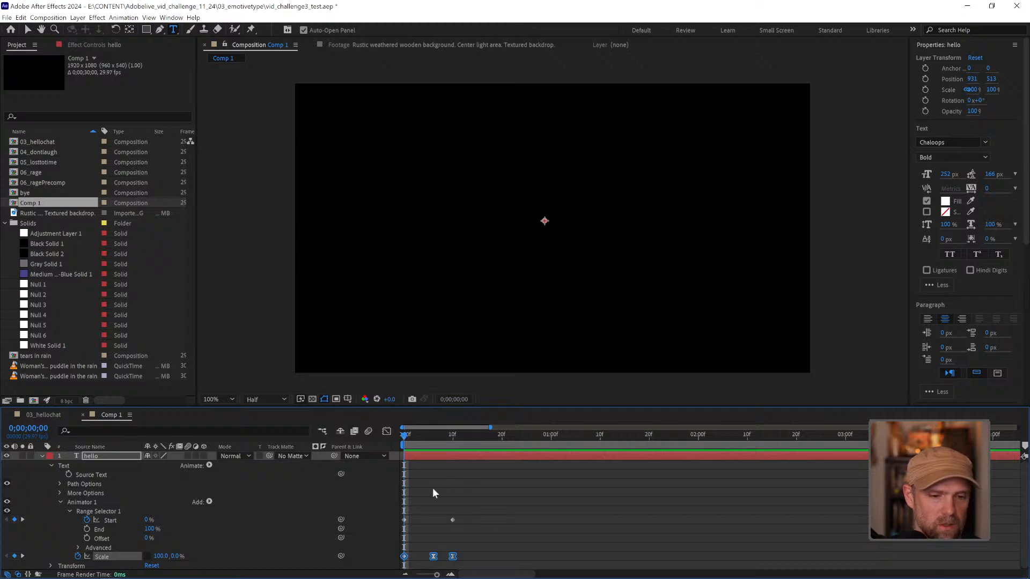
drag(471, 500, 399, 563)
drag(453, 520, 467, 523)
click(417, 517)
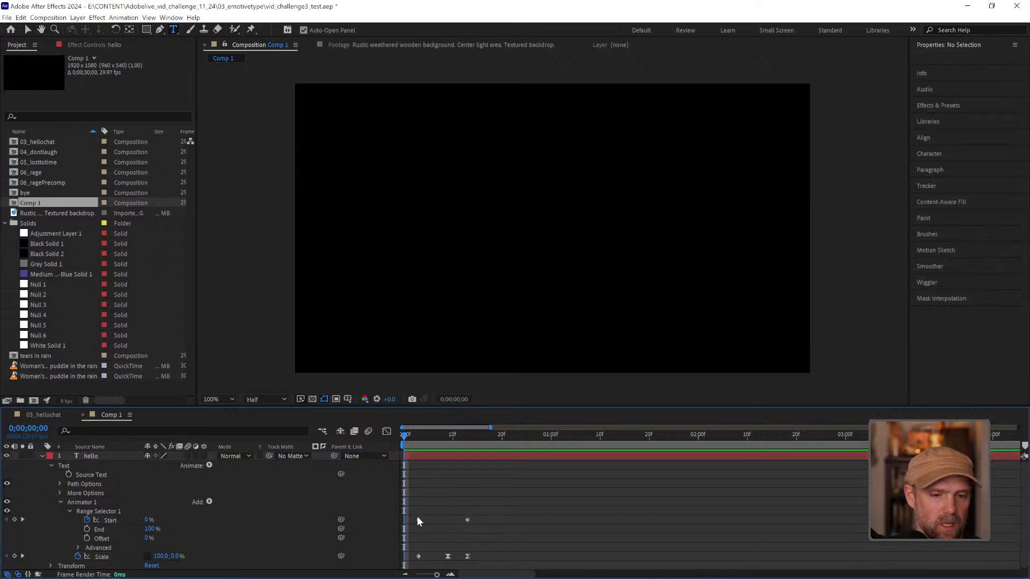
click(409, 520)
Step: Scrub and play back the hello text animation to check the letter-by-letter timing
click(414, 437)
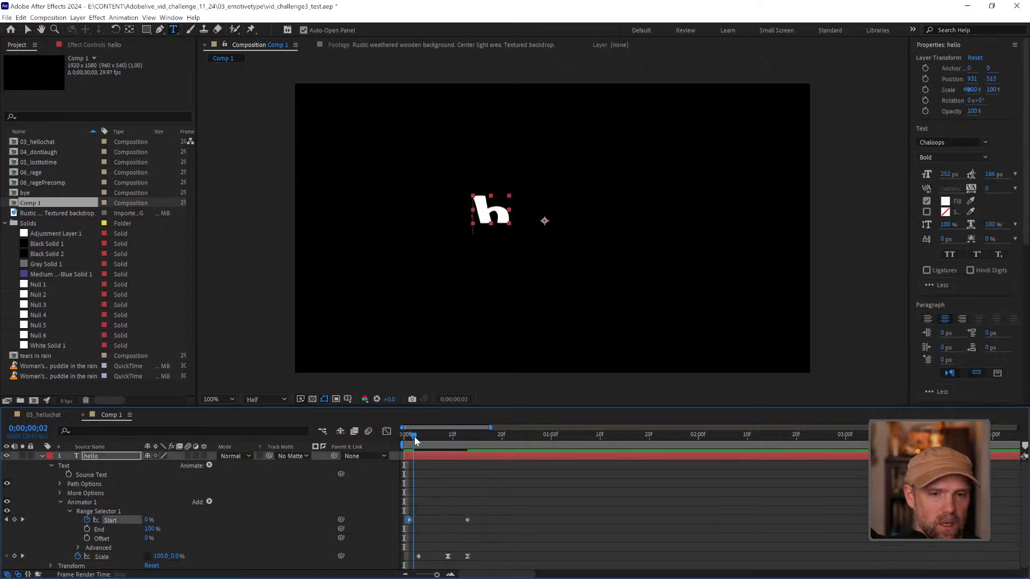
drag(415, 441, 389, 439)
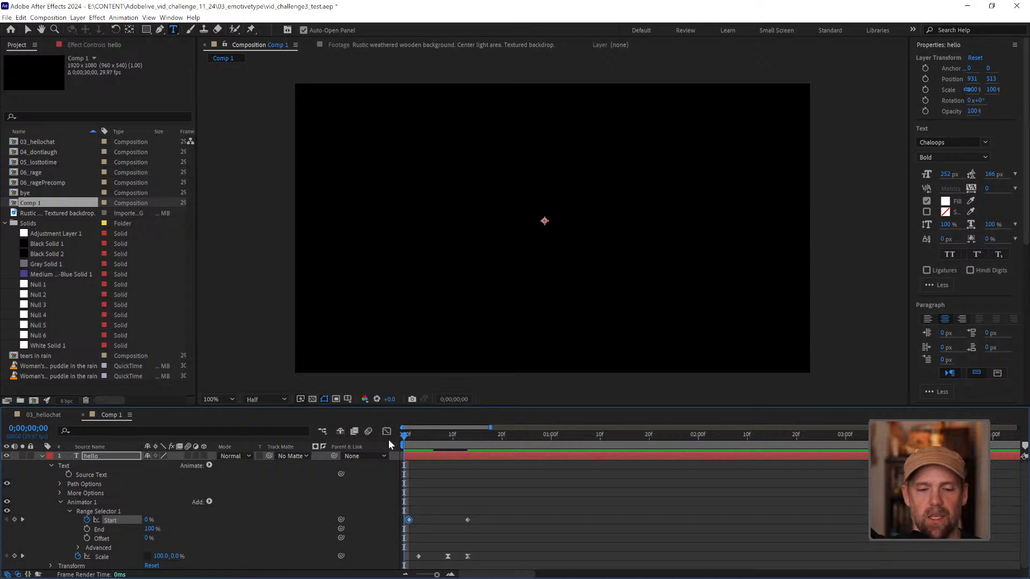
key(space)
key(space)
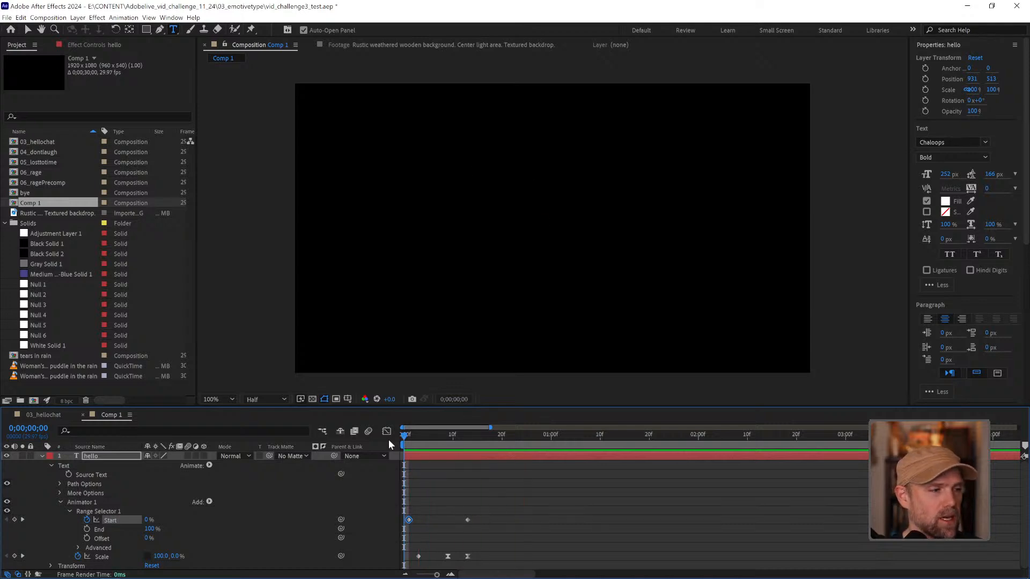
key(space)
key(space)
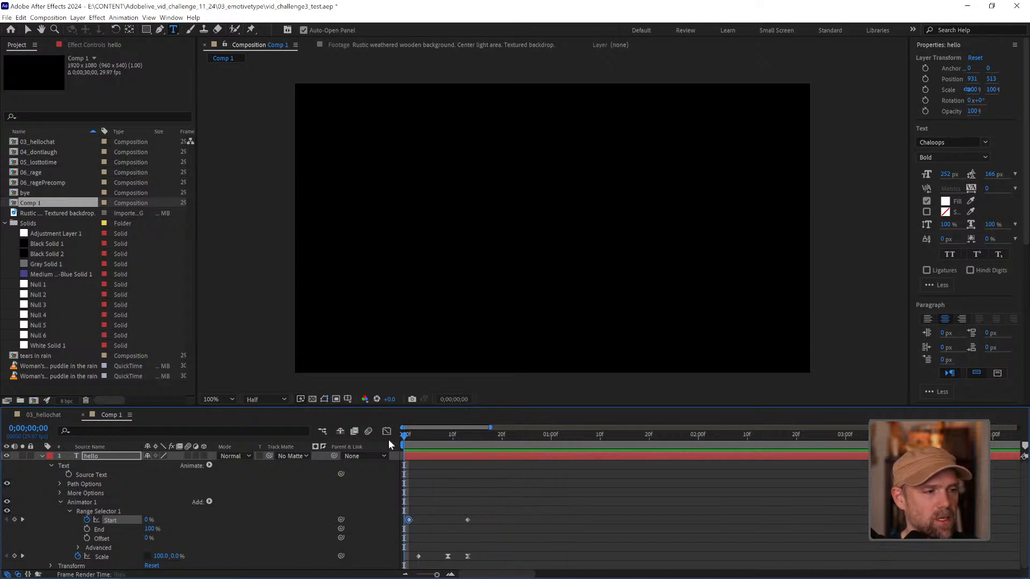
key(space)
key(space)
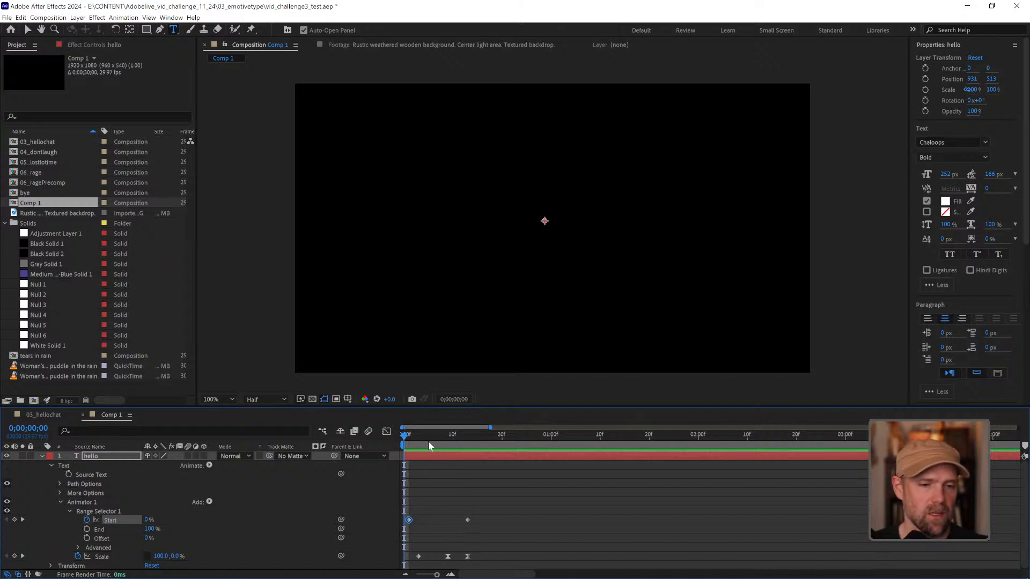
drag(444, 433, 438, 433)
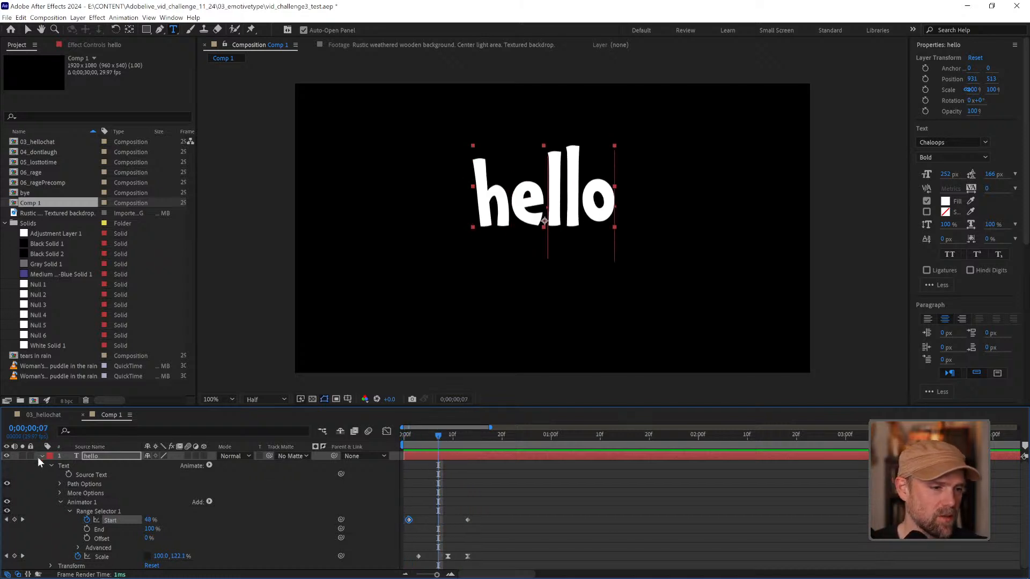
Step: Collapse and duplicate the hello layer, and move the copy directly below the original to about 931, 818
click(41, 456)
click(558, 491)
click(117, 457)
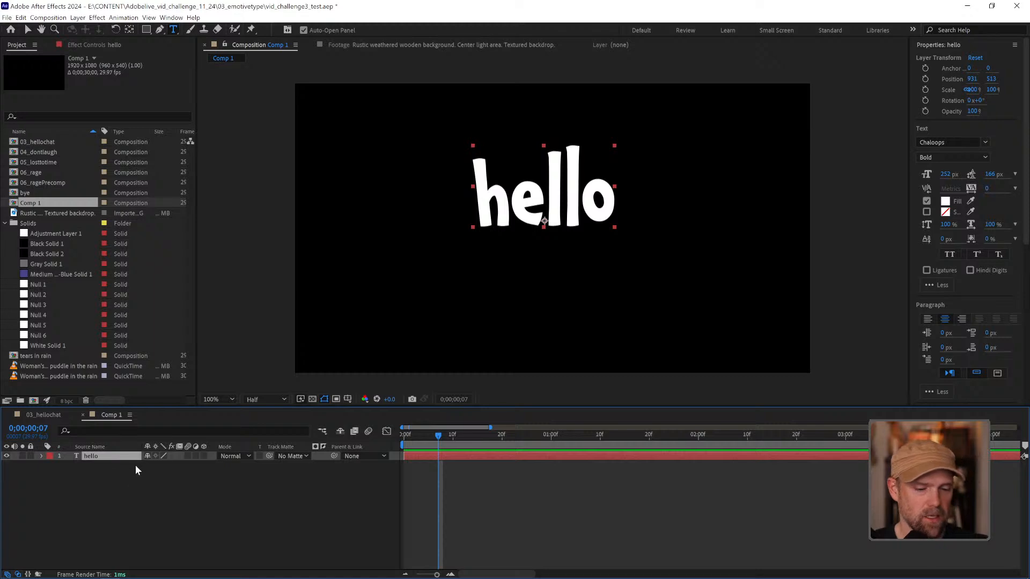
key(ctrl+d)
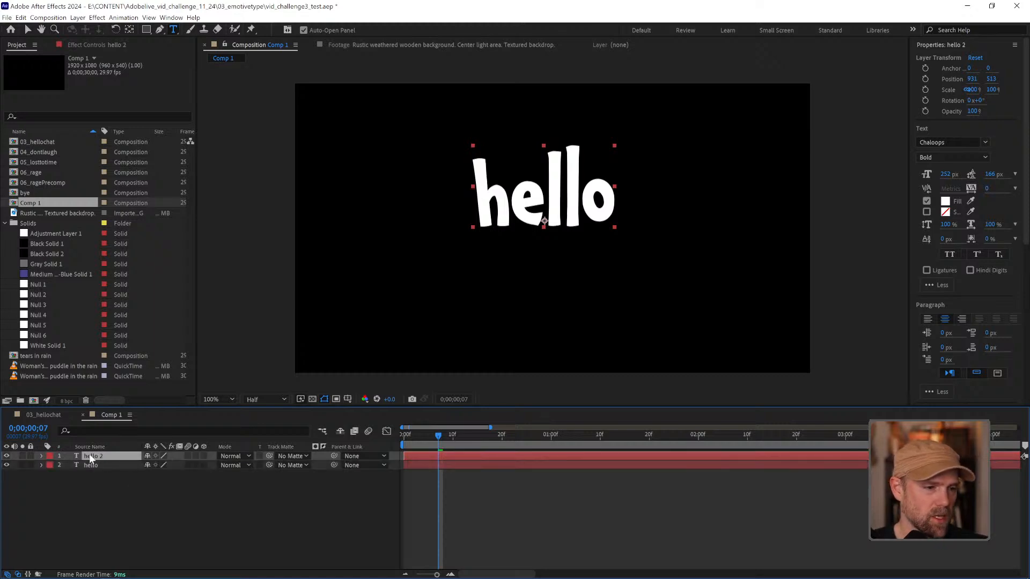
key(v)
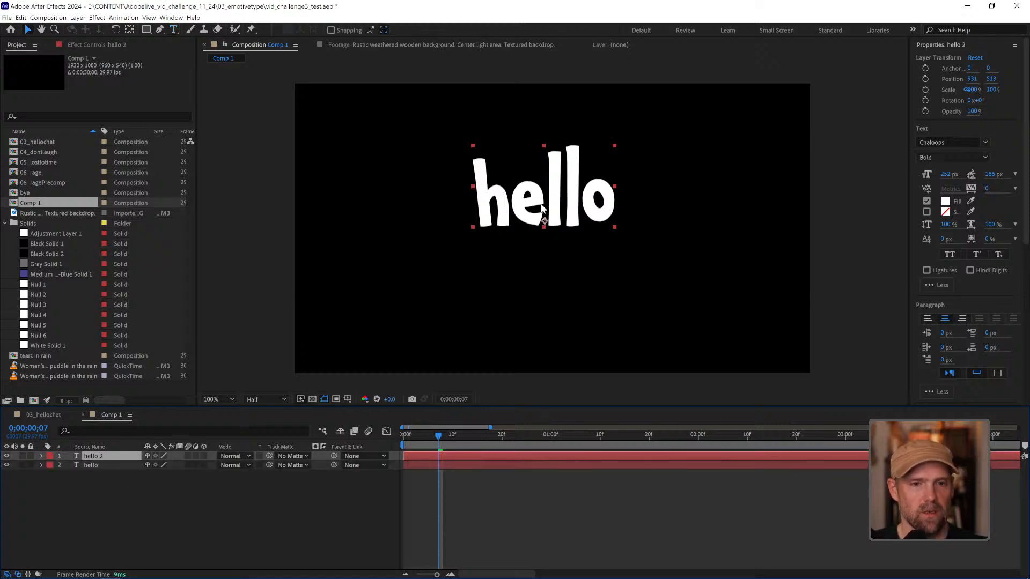
drag(542, 214, 556, 300)
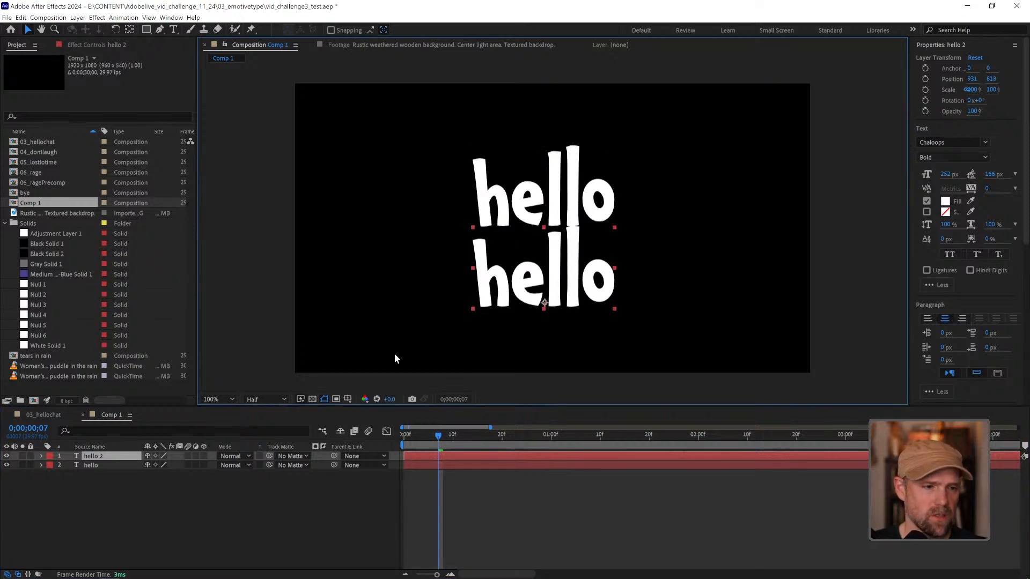
Step: Replace the duplicated layer's text with "CHAT!" in capitals
double_click(93, 459)
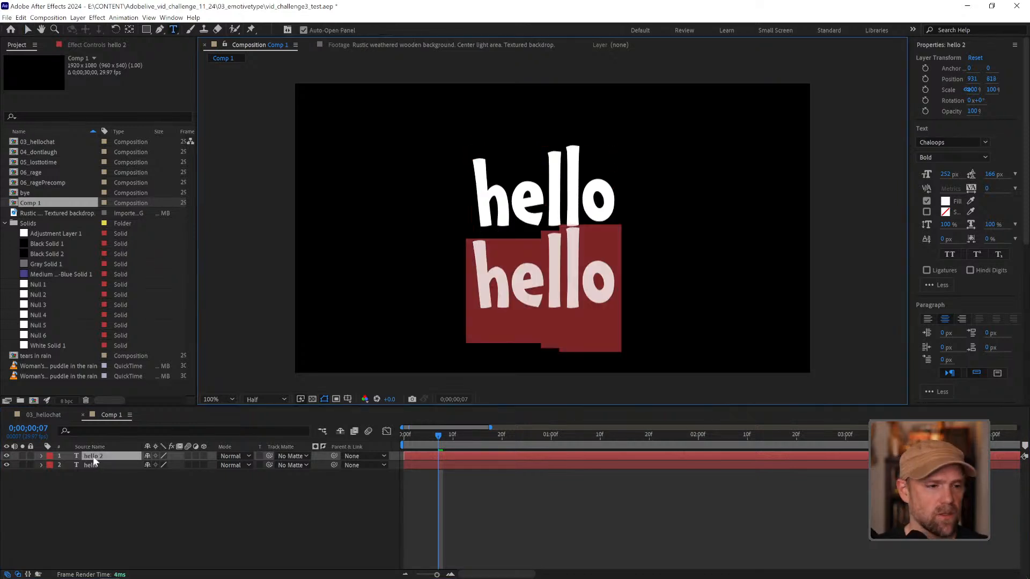
text(cha)
key(BackSpace)
key(BackSpace)
key(BackSpace)
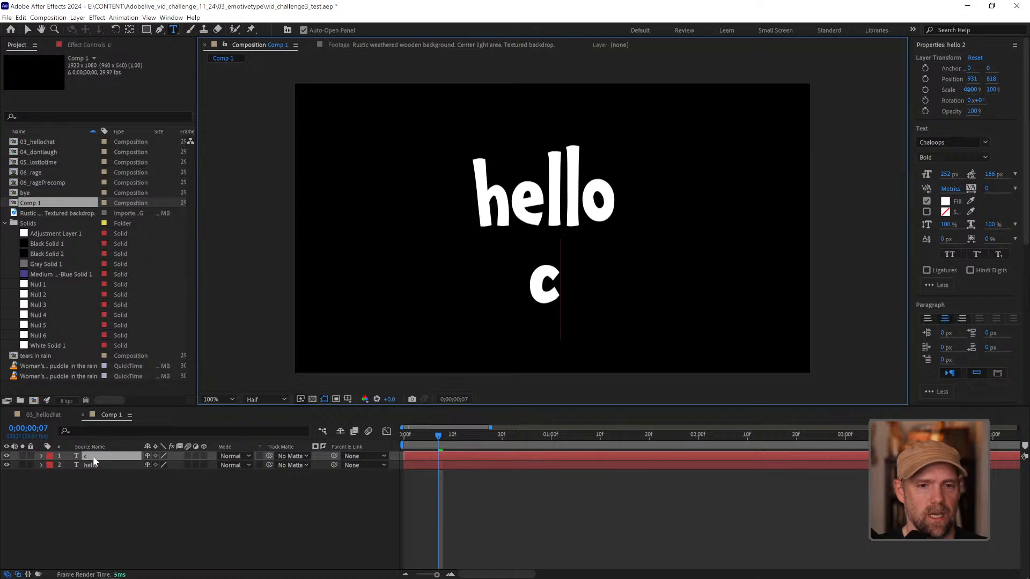
text(CHA)
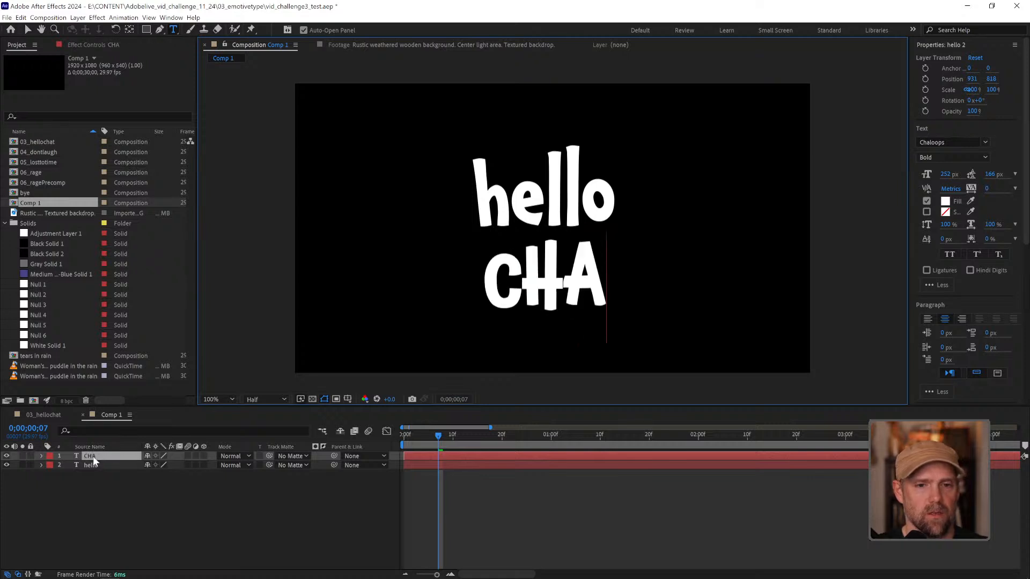
text(T!)
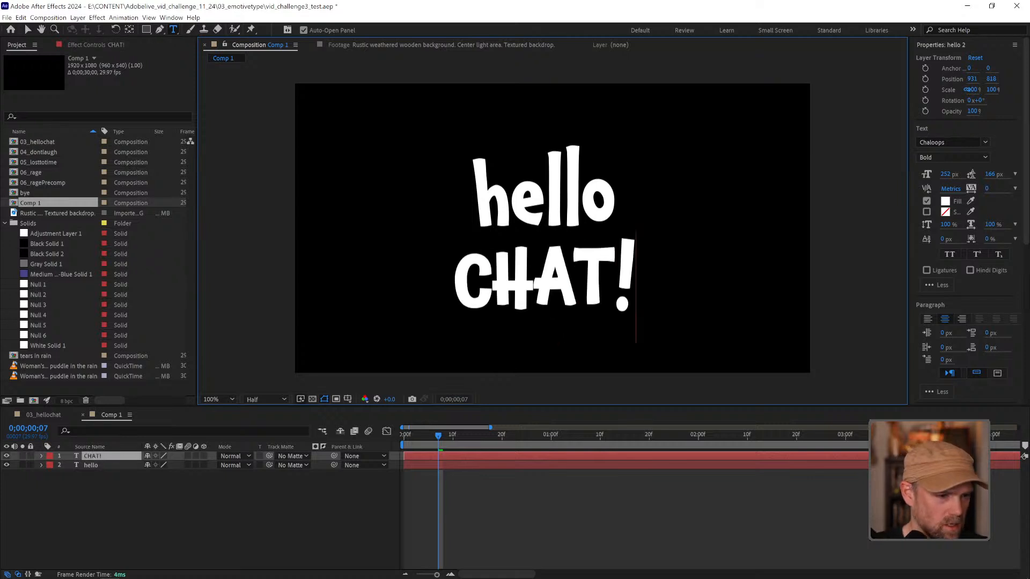
Step: Shift the CHAT! layer about three frames later so it starts after the hello layer, and play back the staggered animation
click(117, 489)
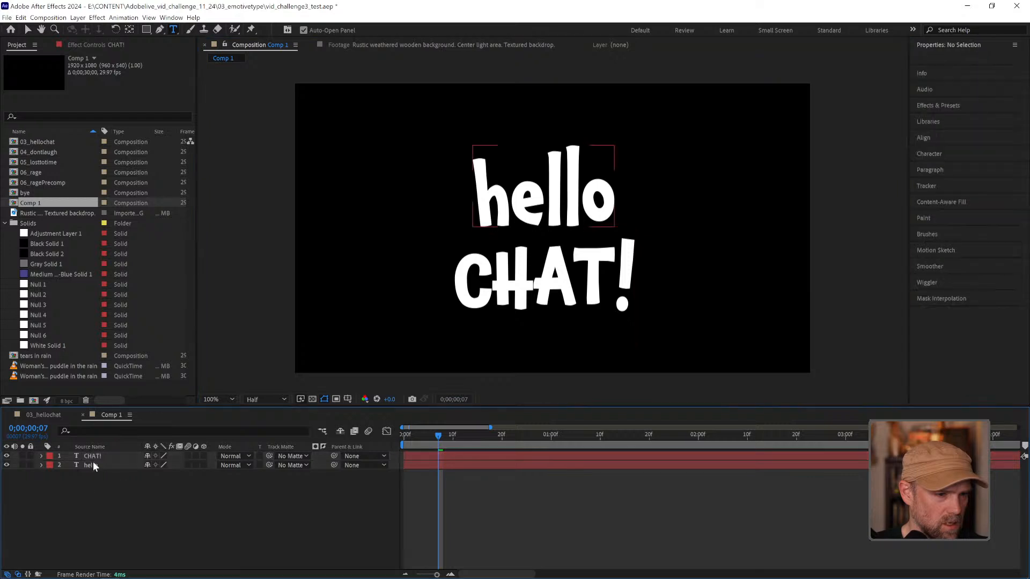
key(Caps_Lock)
click(418, 435)
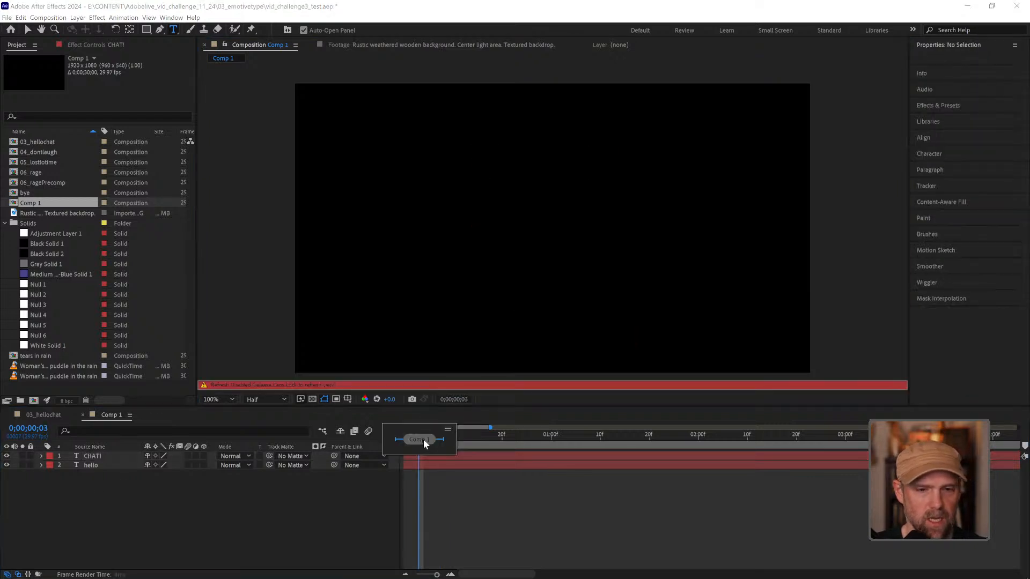
key(Caps_Lock)
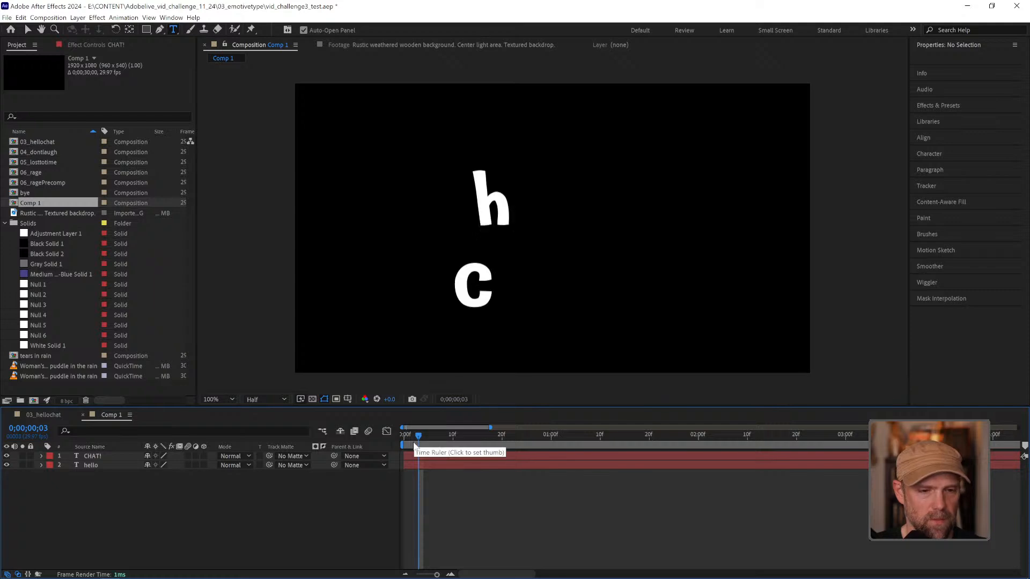
drag(419, 433, 429, 433)
click(443, 457)
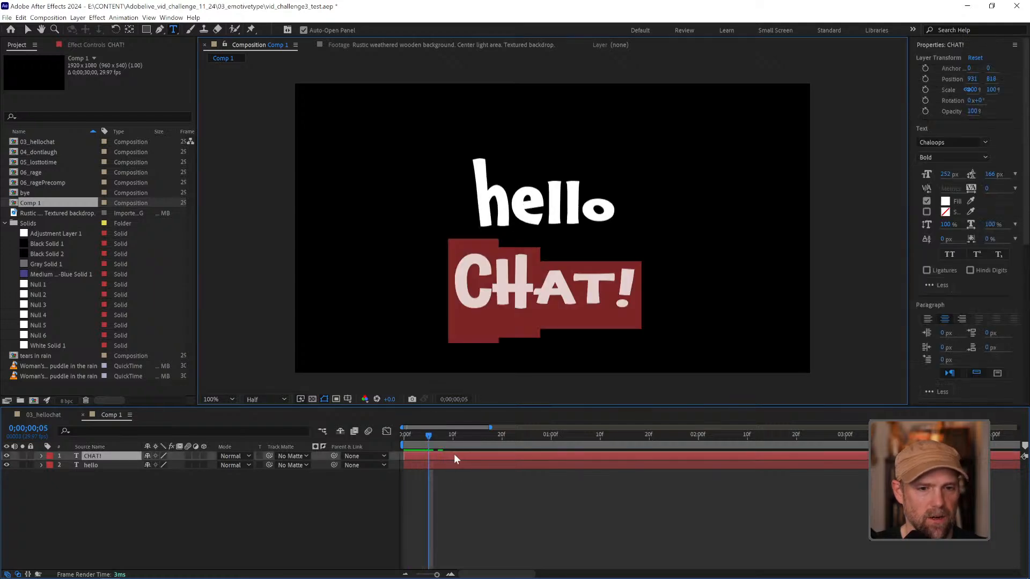
drag(439, 456, 406, 437)
key(space)
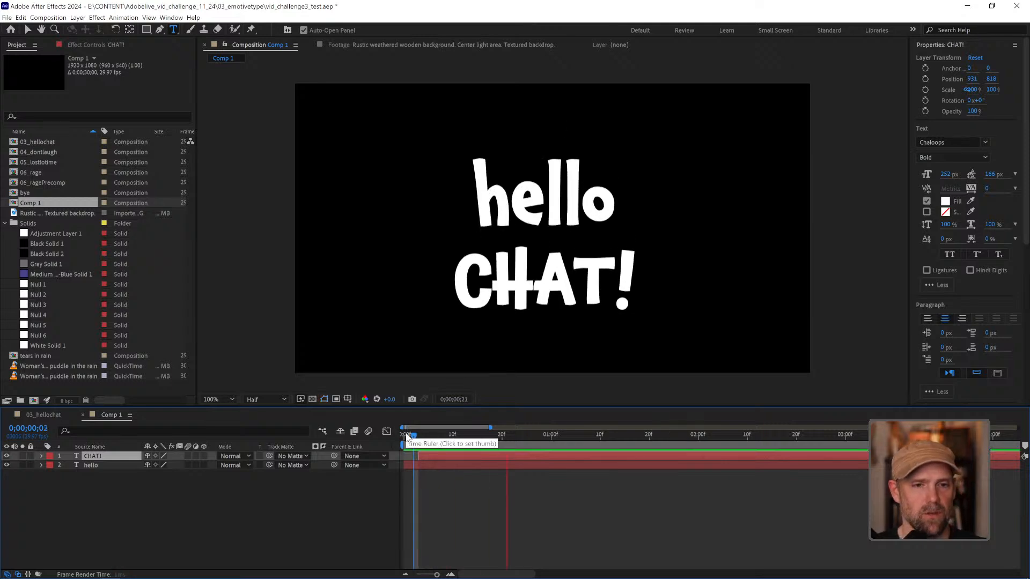
key(space)
key(space)
key(space)
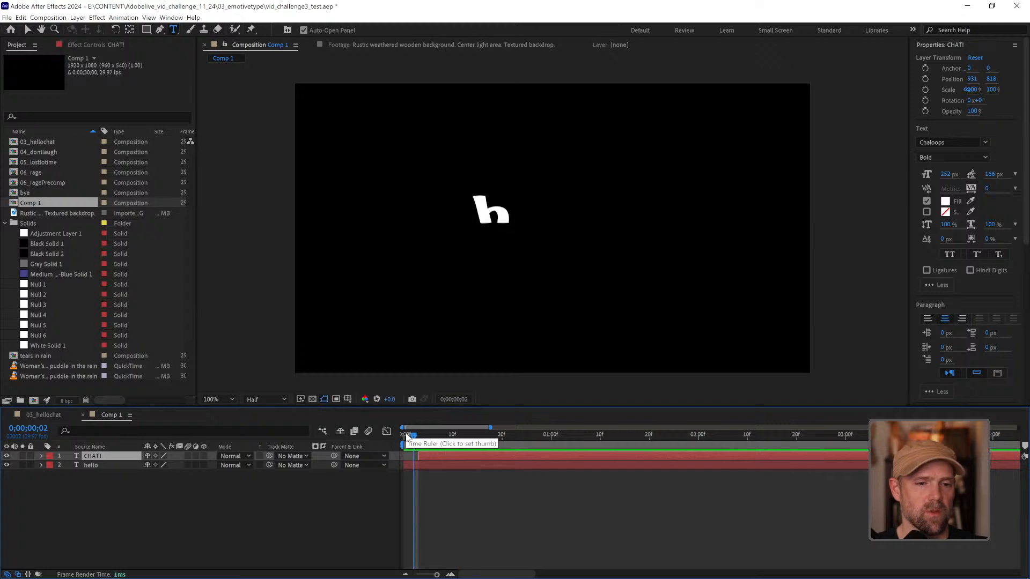
Step: Move the CHAT! text up closer to hello, to about 931, 769, and play back the animation
click(281, 502)
click(93, 456)
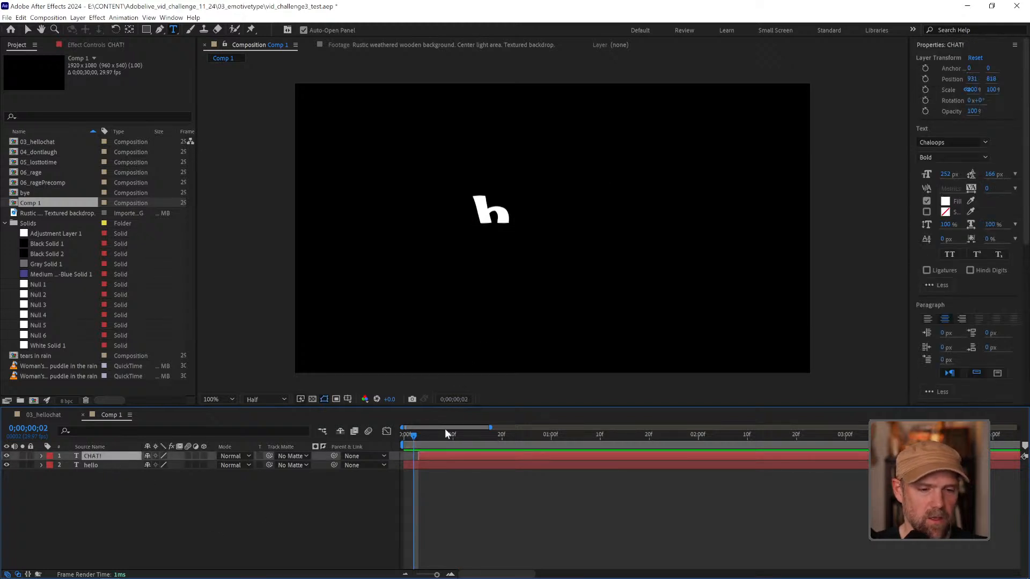
drag(424, 433, 462, 434)
key(v)
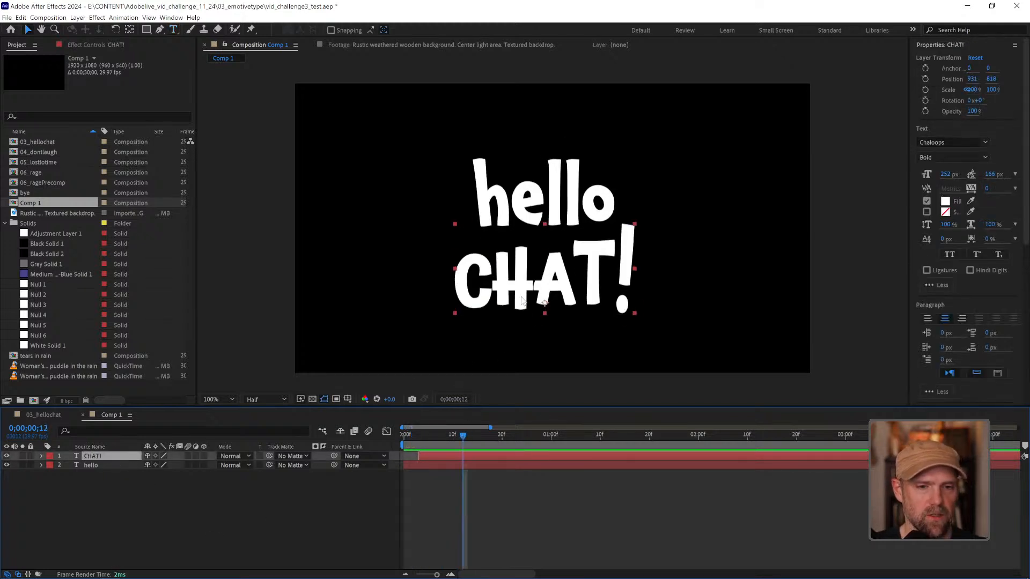
drag(519, 301, 520, 289)
click(476, 483)
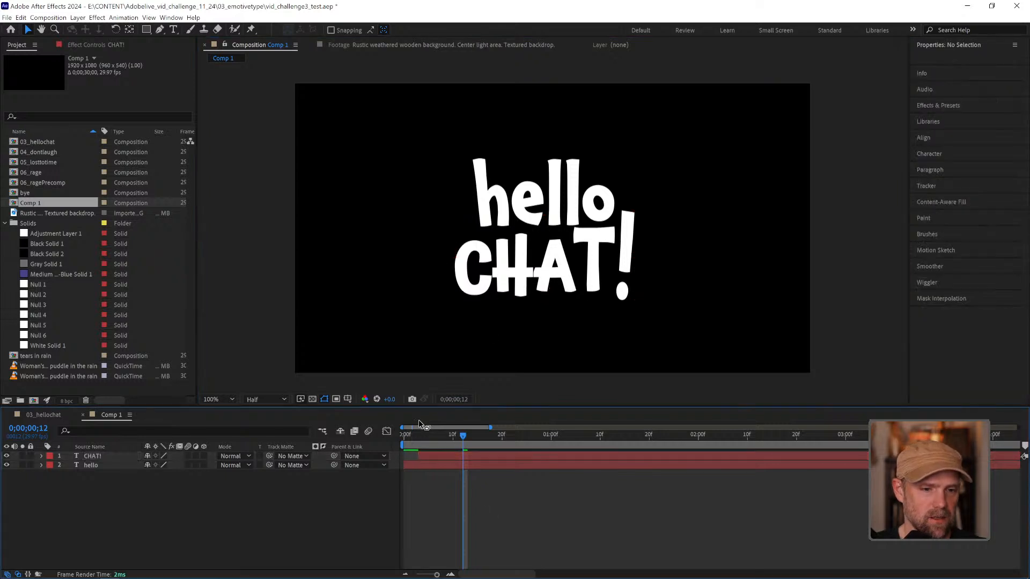
drag(420, 433, 383, 439)
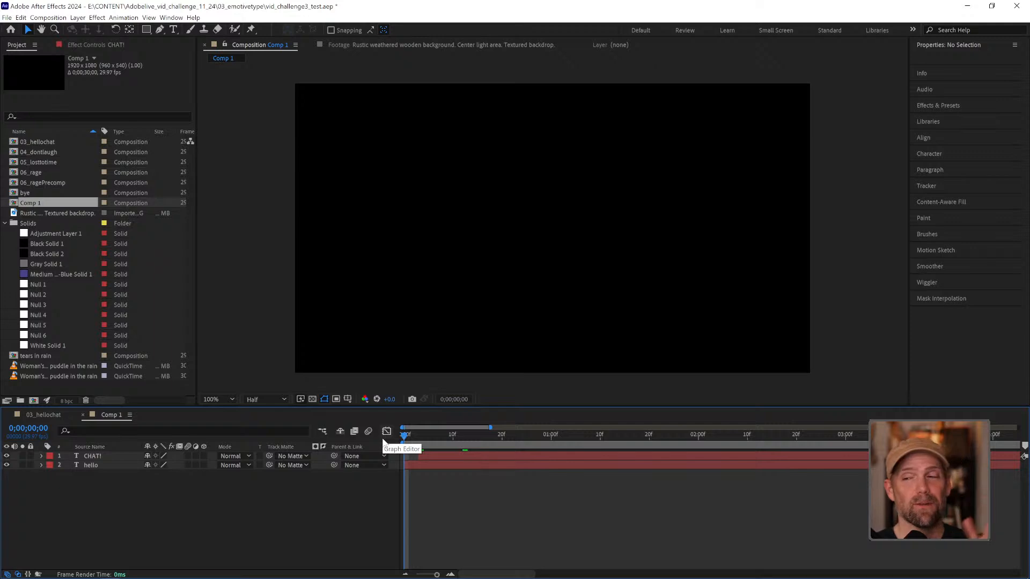
key(space)
key(space)
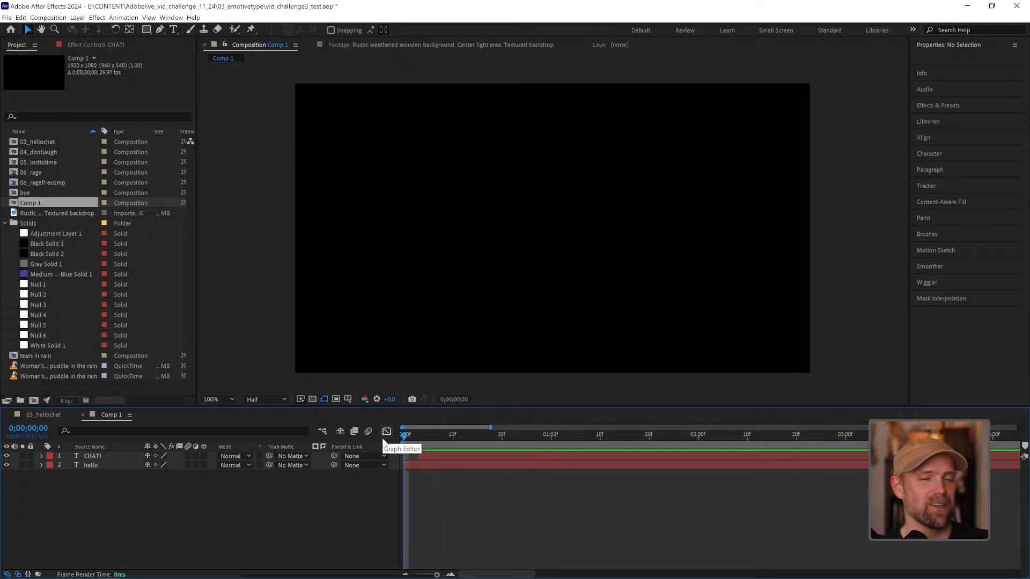
key(space)
key(space)
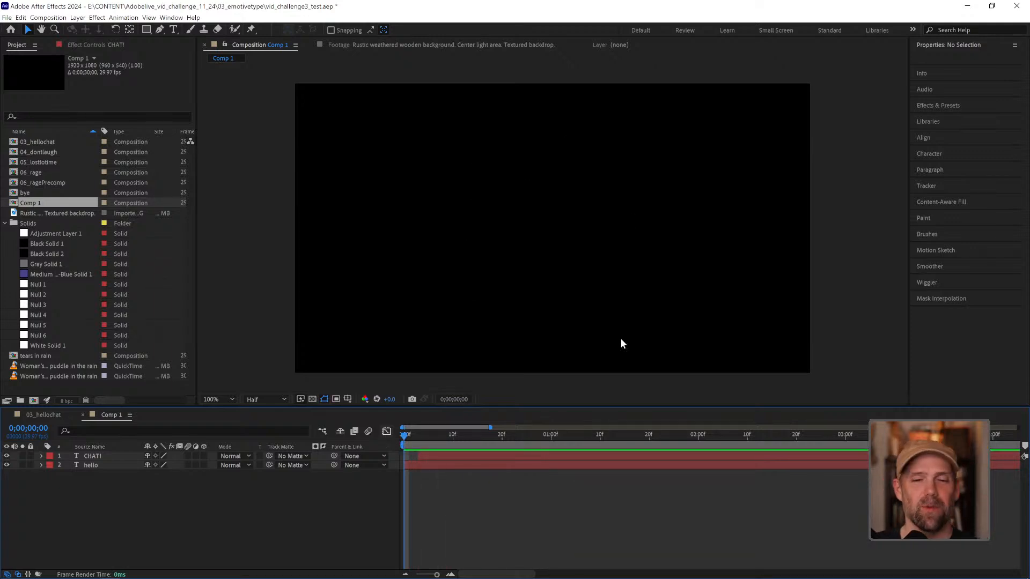
Step: Search the effects and presets for "text" and browse the text animation presets, including the Graphical group
drag(409, 431, 469, 435)
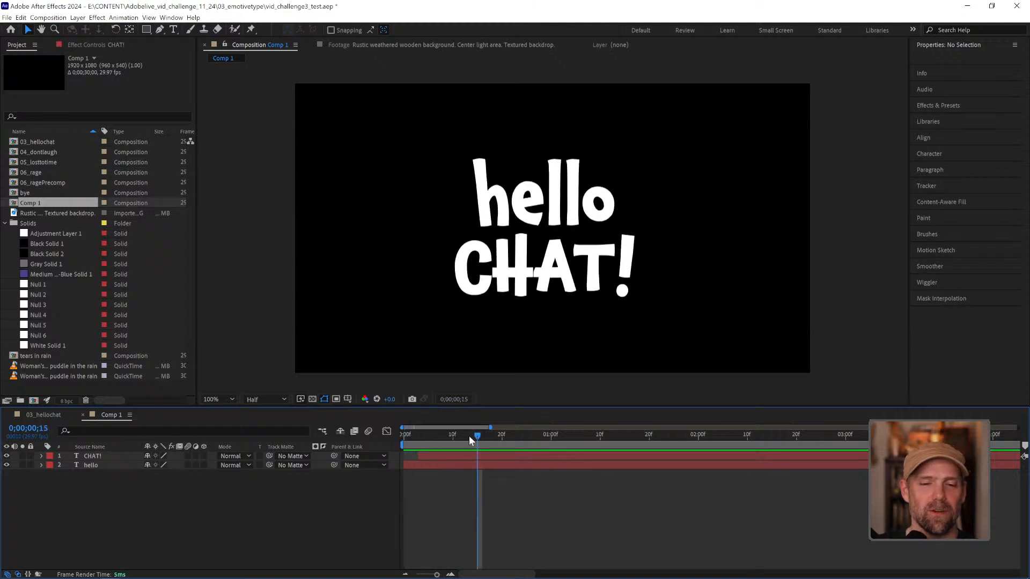
click(979, 102)
double_click(960, 106)
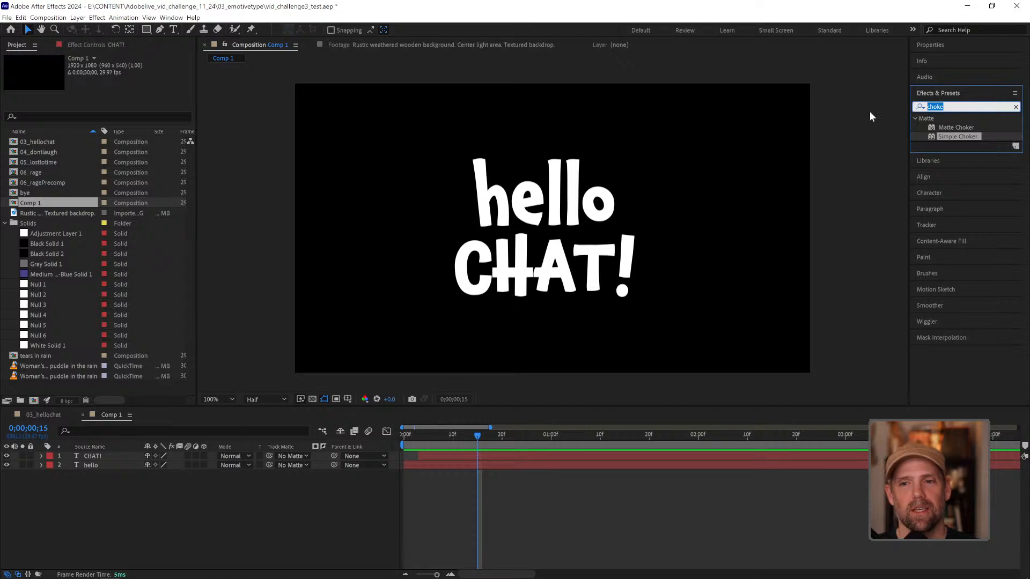
text(text)
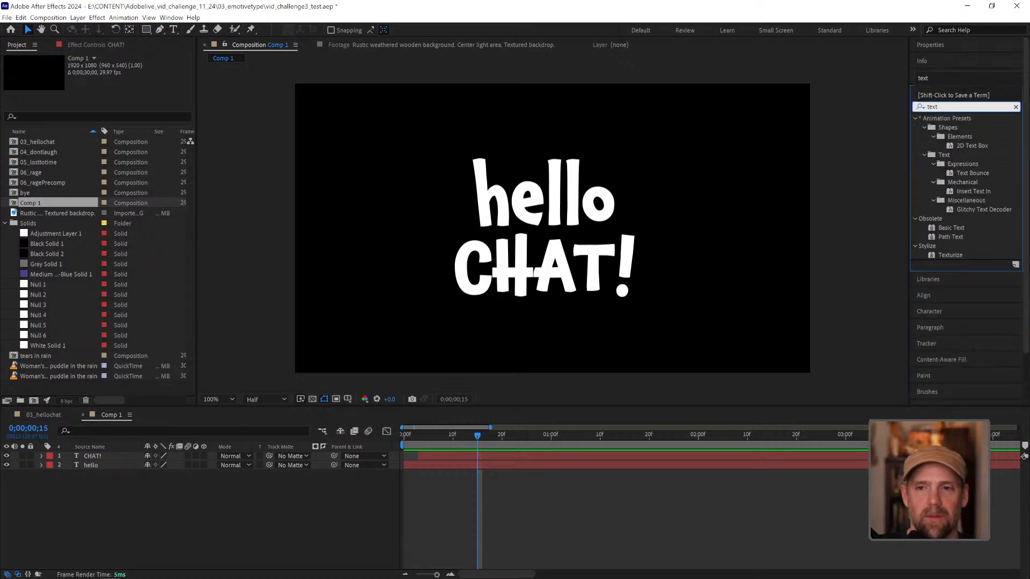
click(922, 155)
click(922, 154)
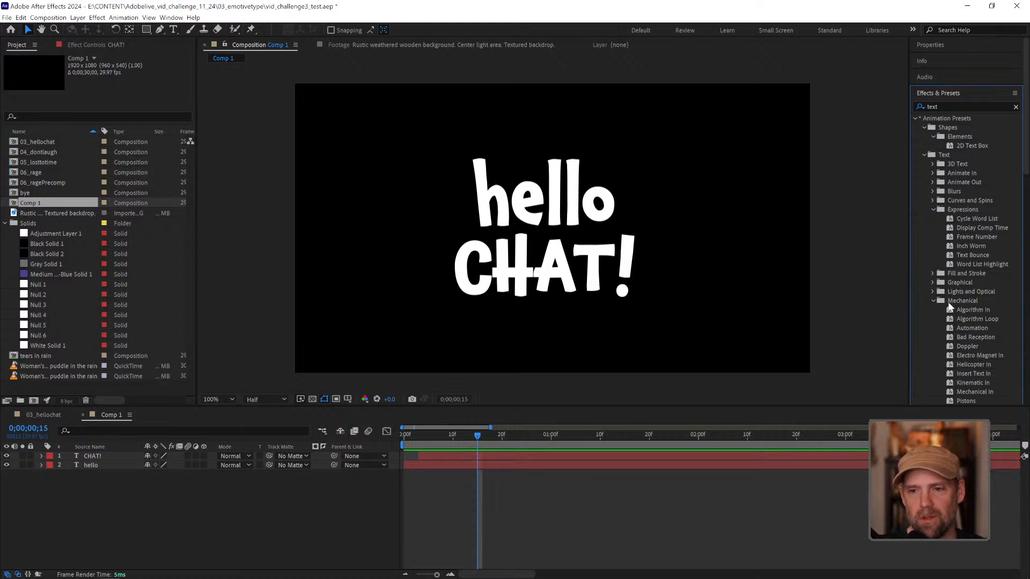
click(933, 283)
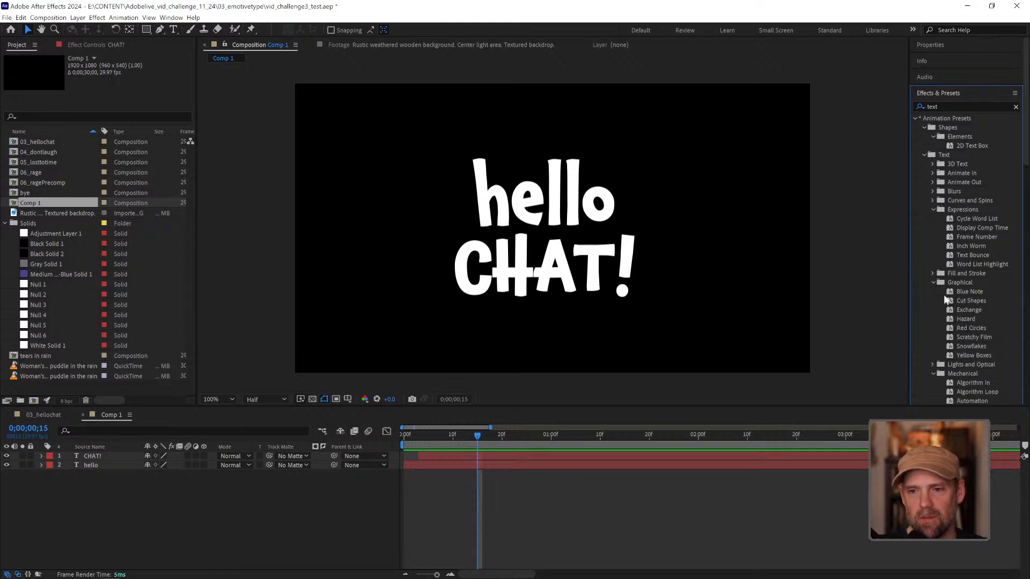
click(933, 283)
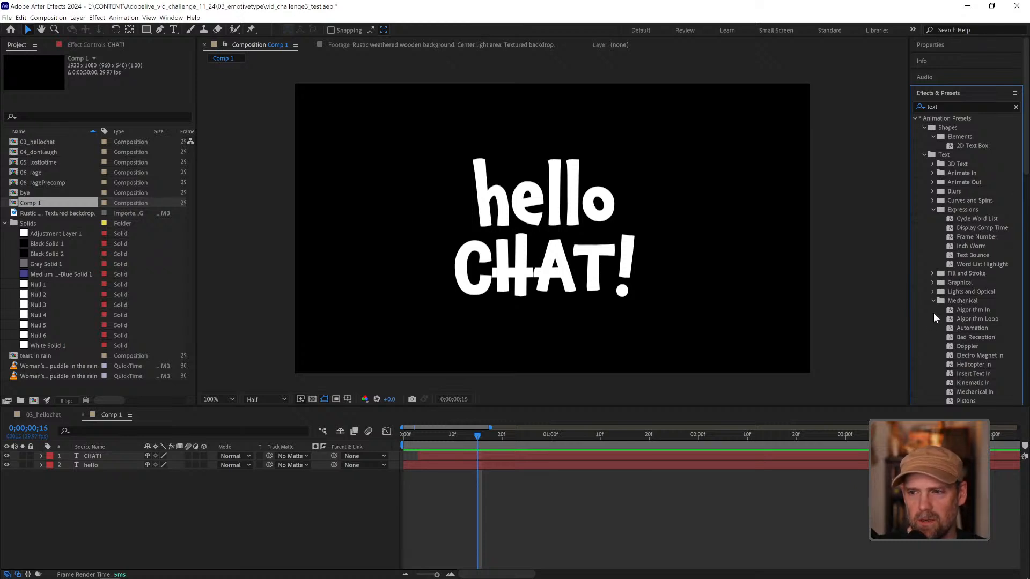
Step: Apply the Chill Hue Shift preset from the Fill and Stroke text presets to the CHAT! layer and preview its color animation
click(932, 273)
click(950, 291)
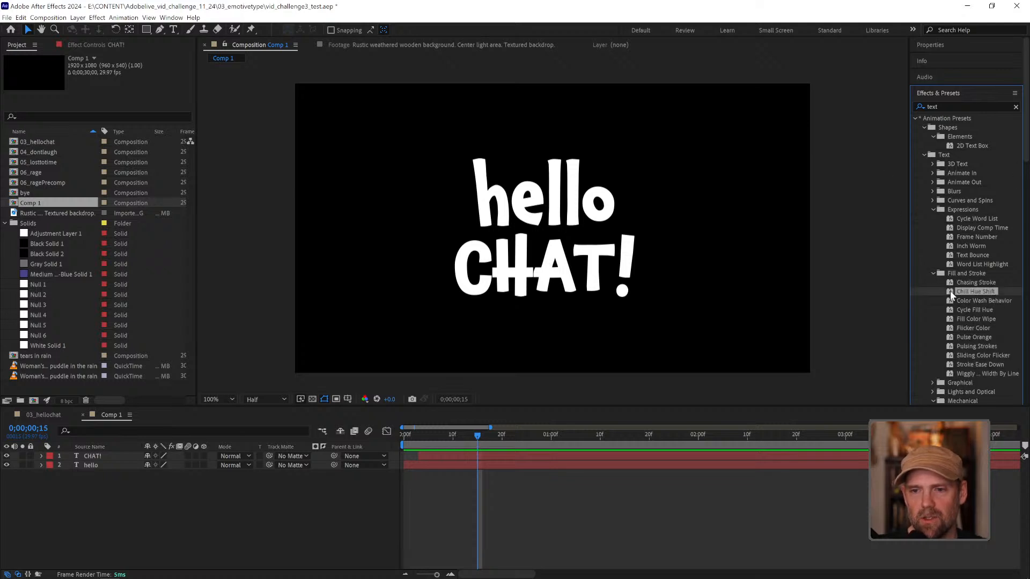
drag(950, 291, 117, 456)
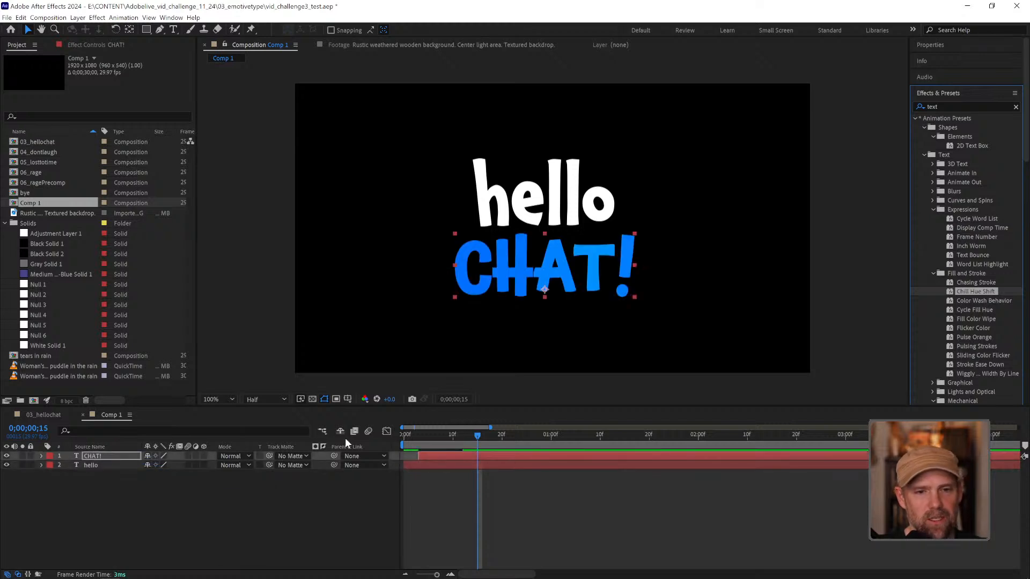
drag(439, 438, 490, 423)
key(space)
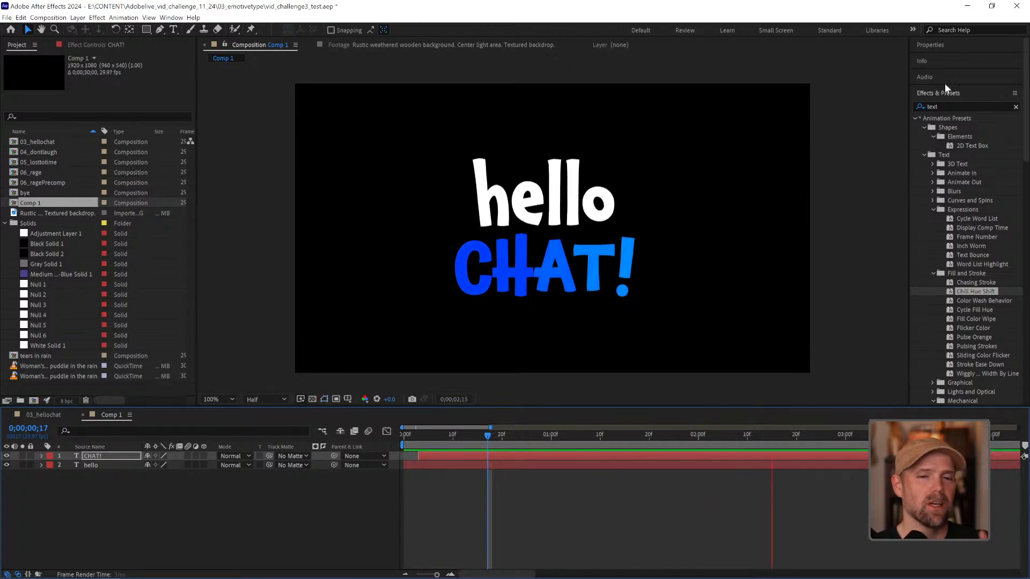
key(space)
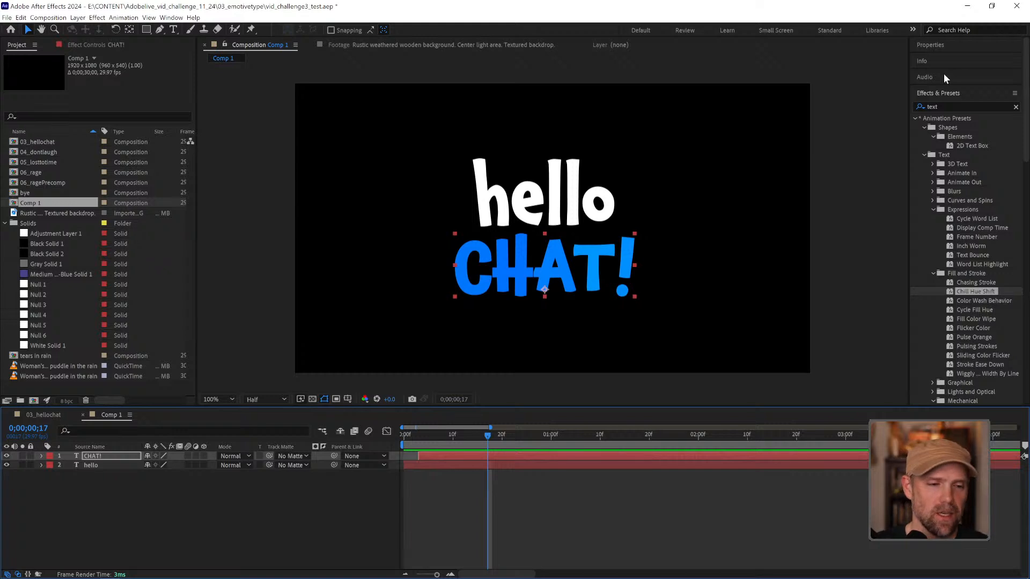
Step: Set the Fill Color in the CHAT! layer's Animator 2 to hot pink FE0078 and preview the color change
click(40, 455)
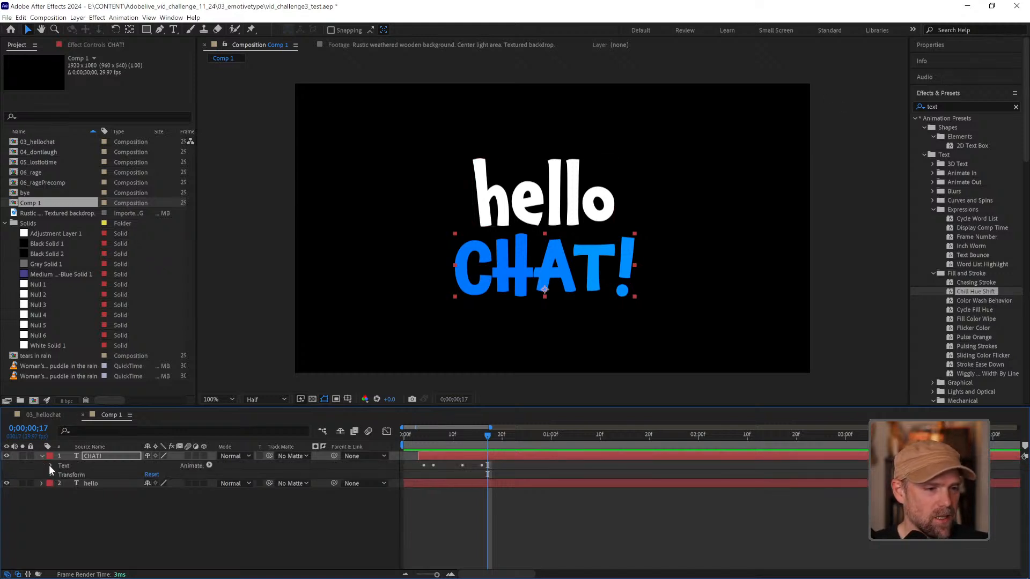
click(50, 475)
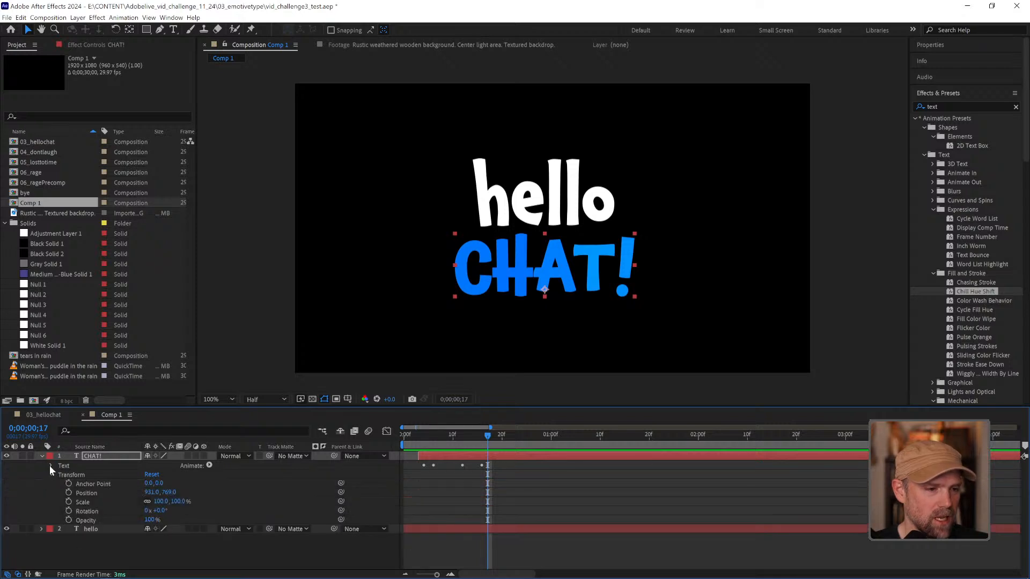
click(50, 466)
click(51, 529)
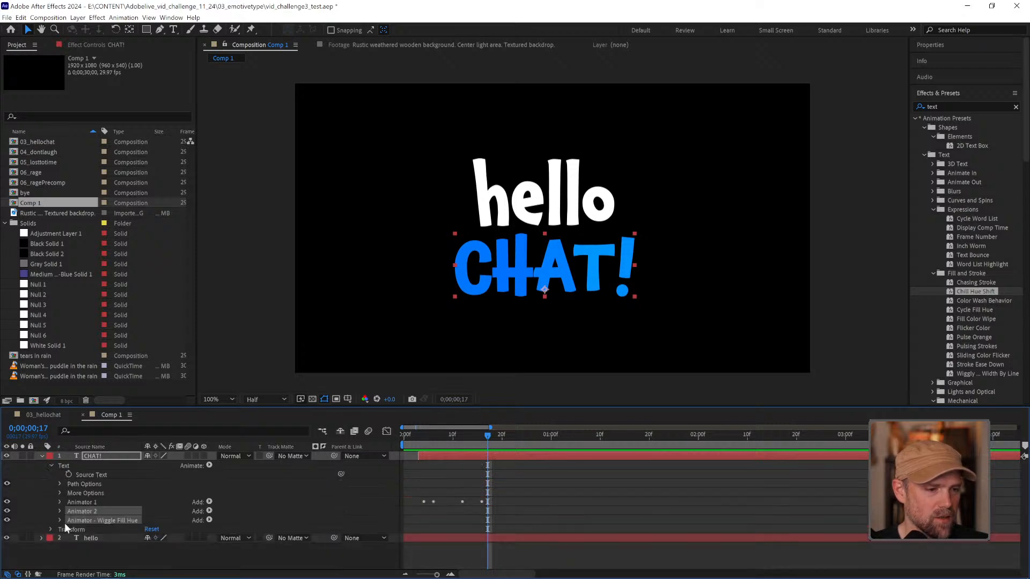
click(59, 511)
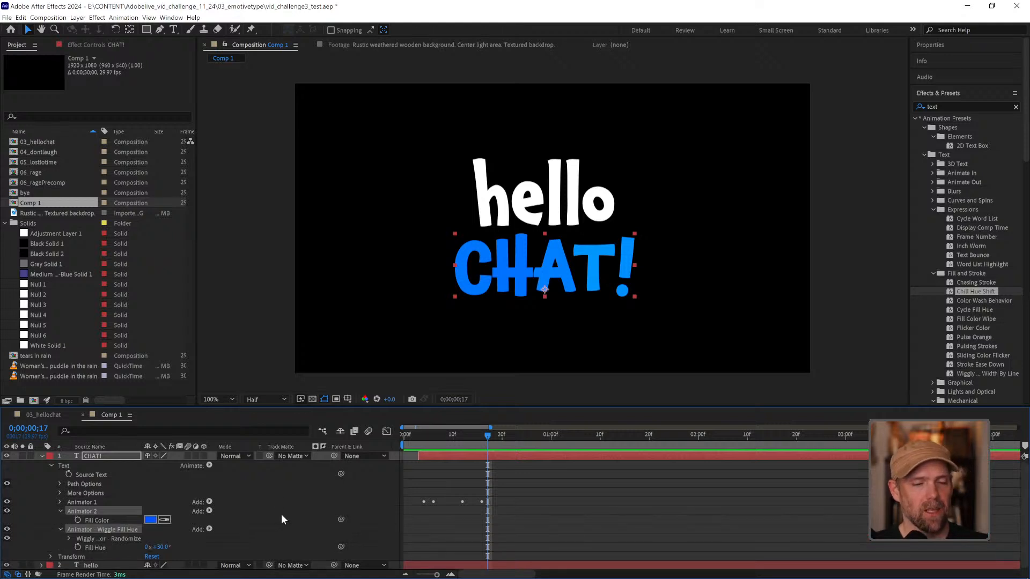
click(153, 519)
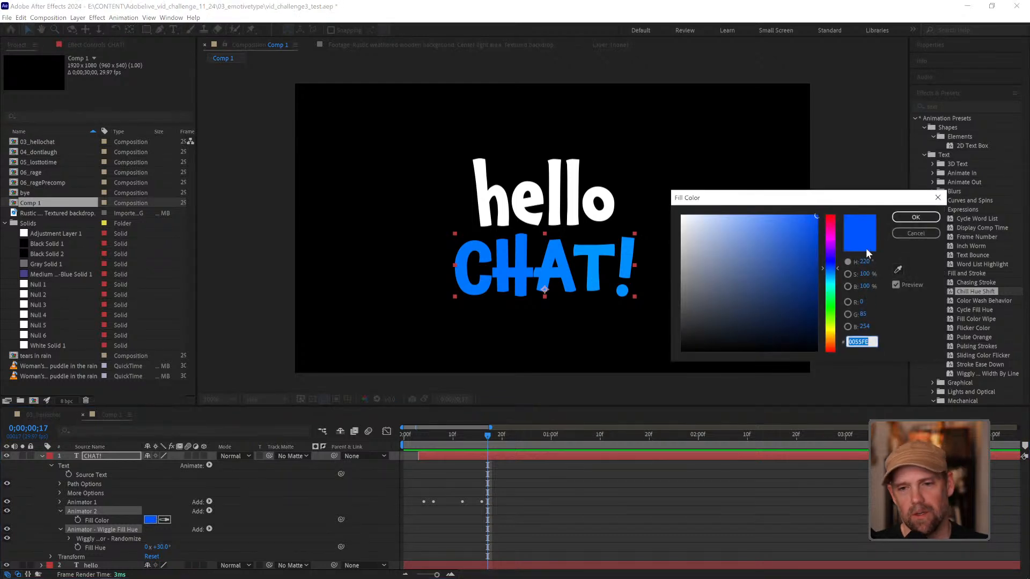
drag(830, 264, 829, 225)
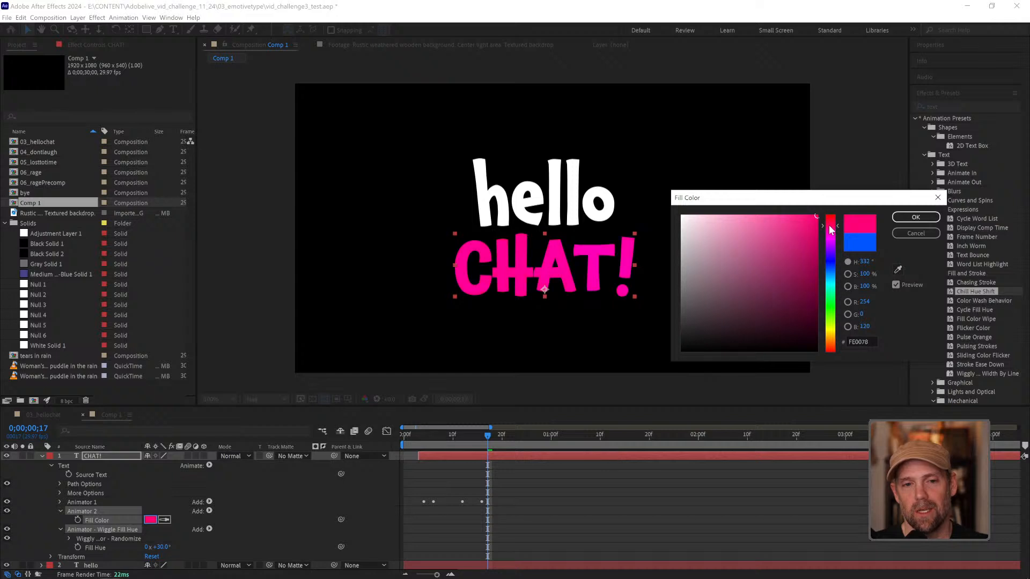
click(914, 219)
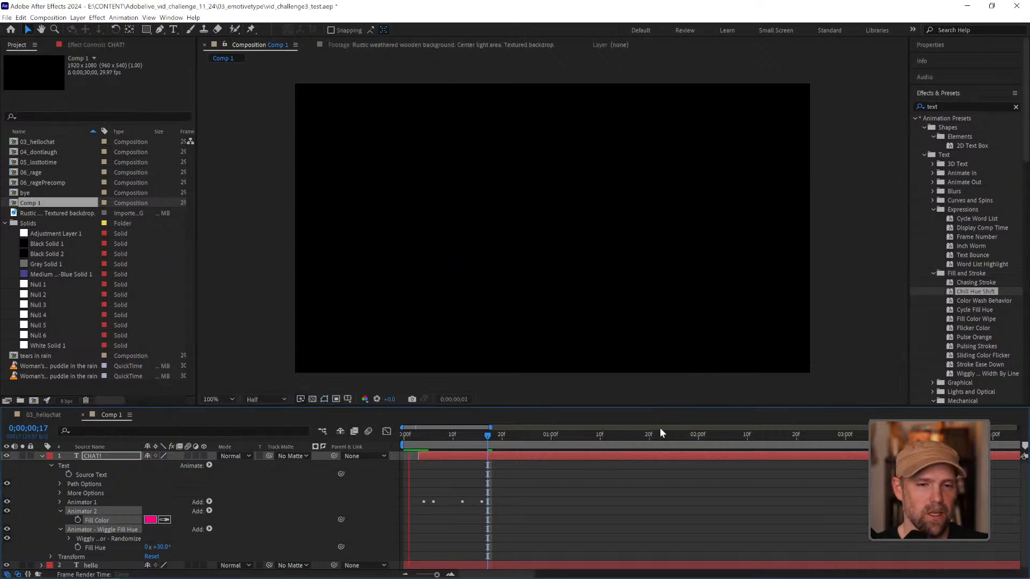
key(space)
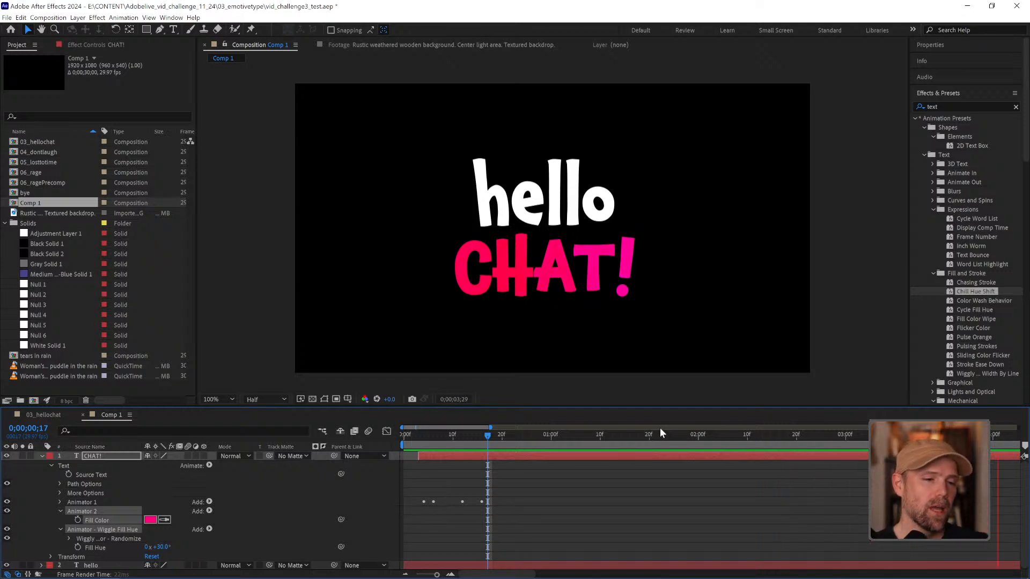
click(659, 523)
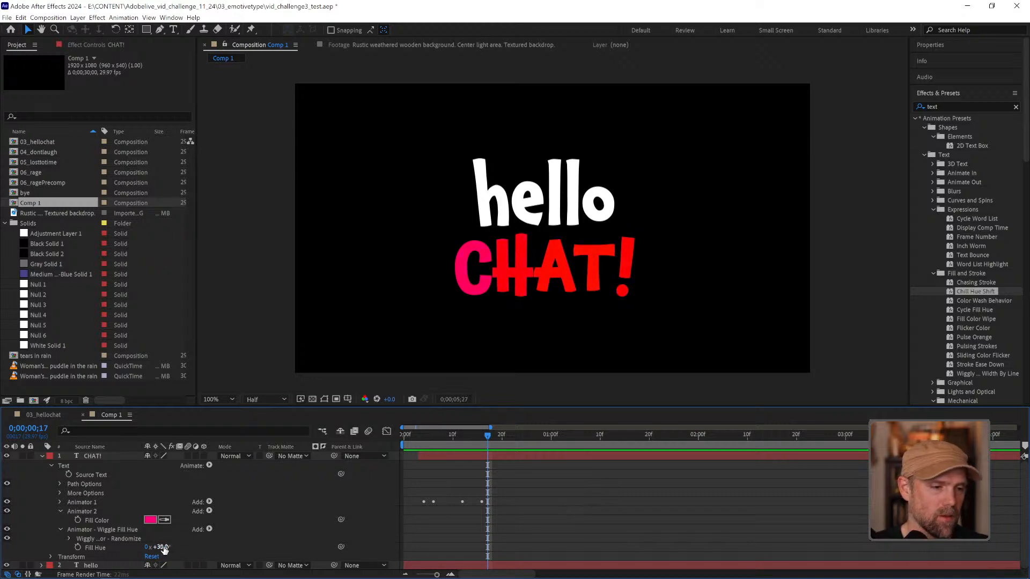
Step: Set the Fill Hue of the CHAT! layer's Wiggle Fill Hue animator to 244° and play back the multicolored letters
drag(163, 548, 246, 543)
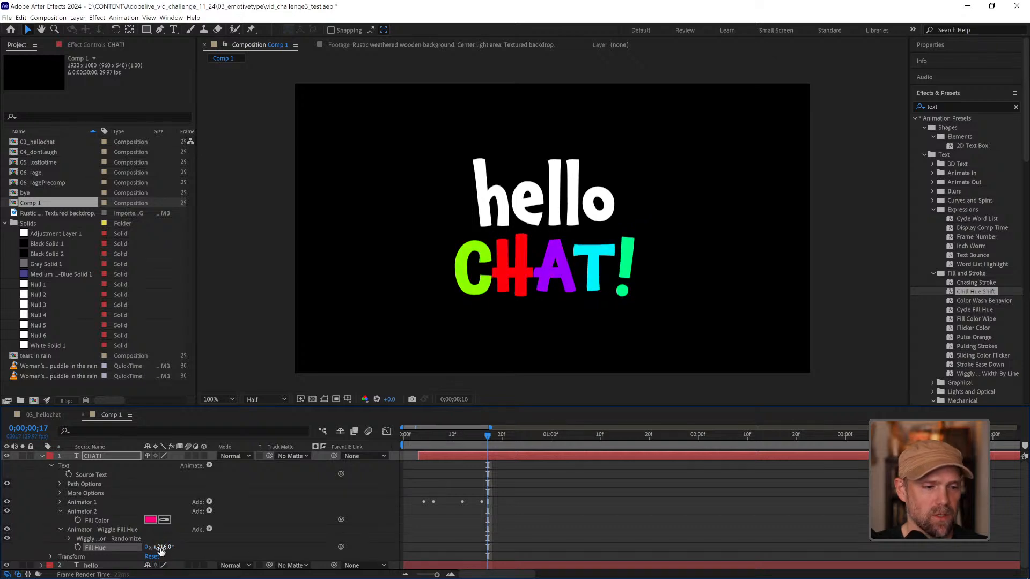
drag(169, 548, 176, 544)
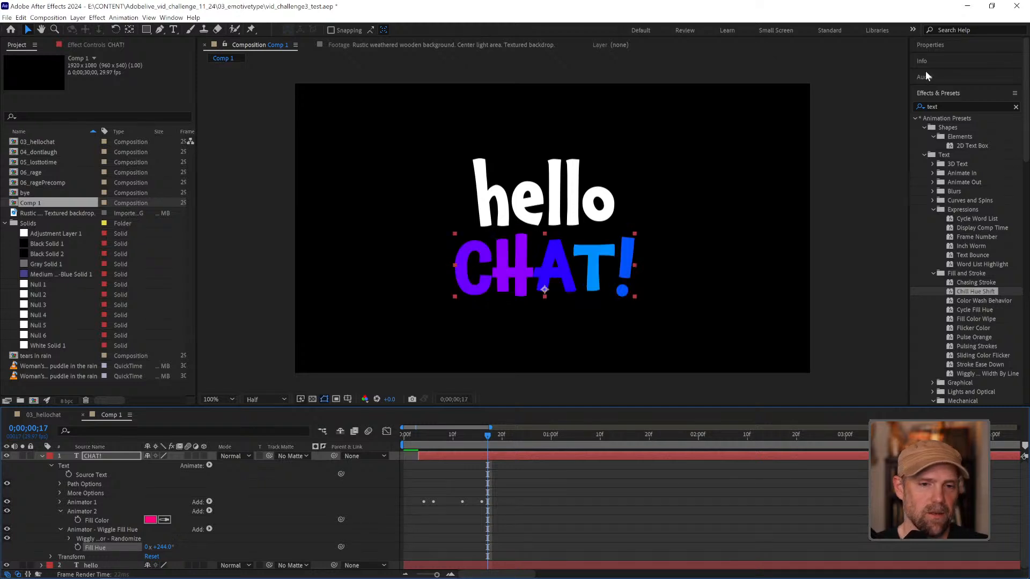
key(space)
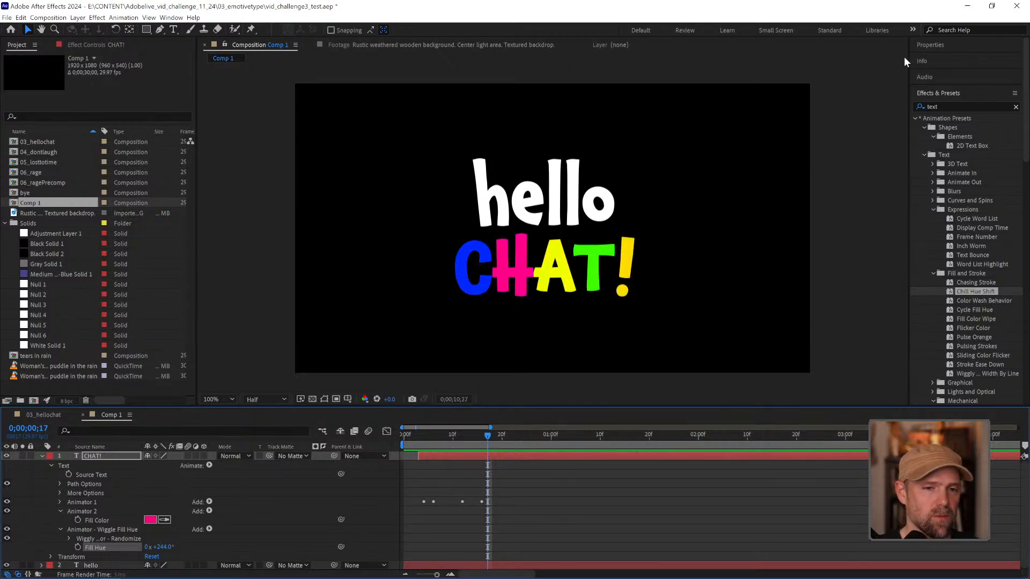
key(space)
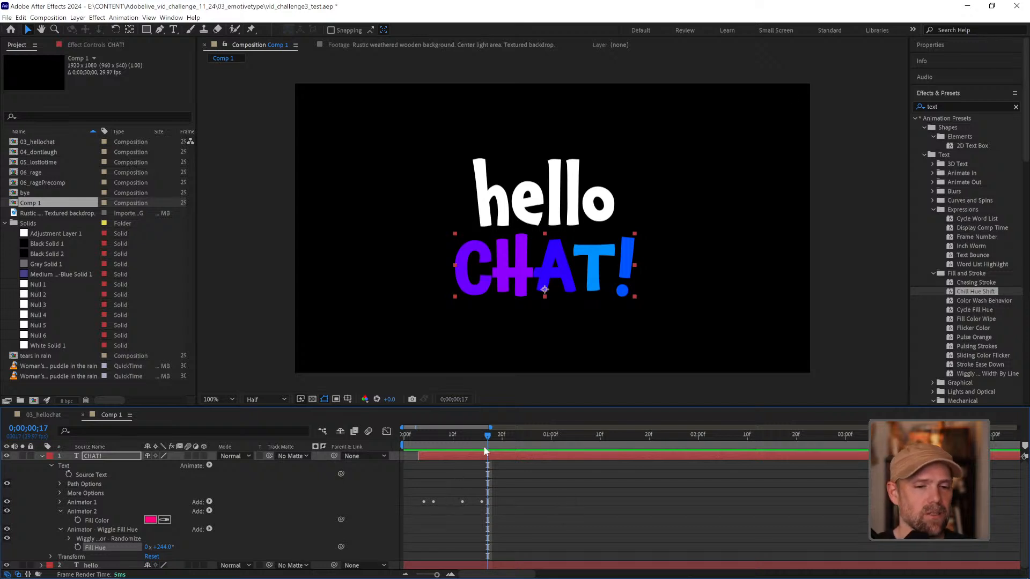
Step: Check the CHAT! letter colors at frame 24 in Comp 1 and preview the finished 03_hellochat composition up to frame 15
drag(480, 433, 522, 433)
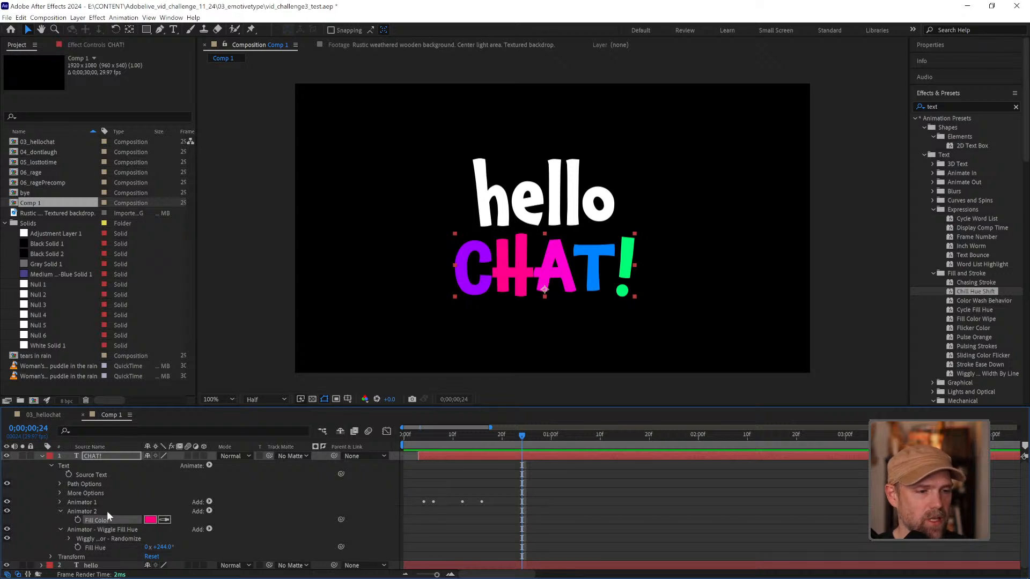
click(638, 497)
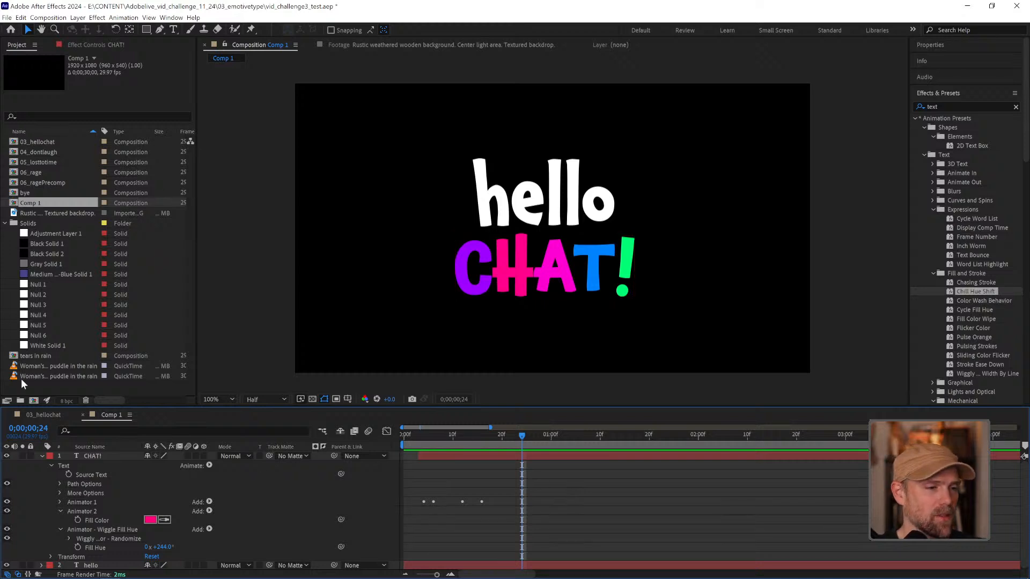
click(51, 415)
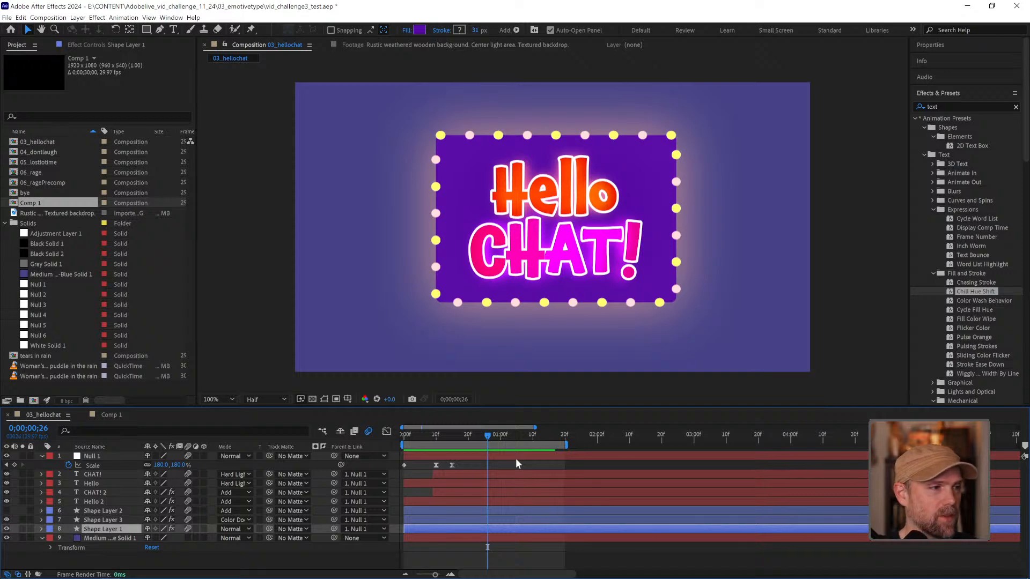
key(space)
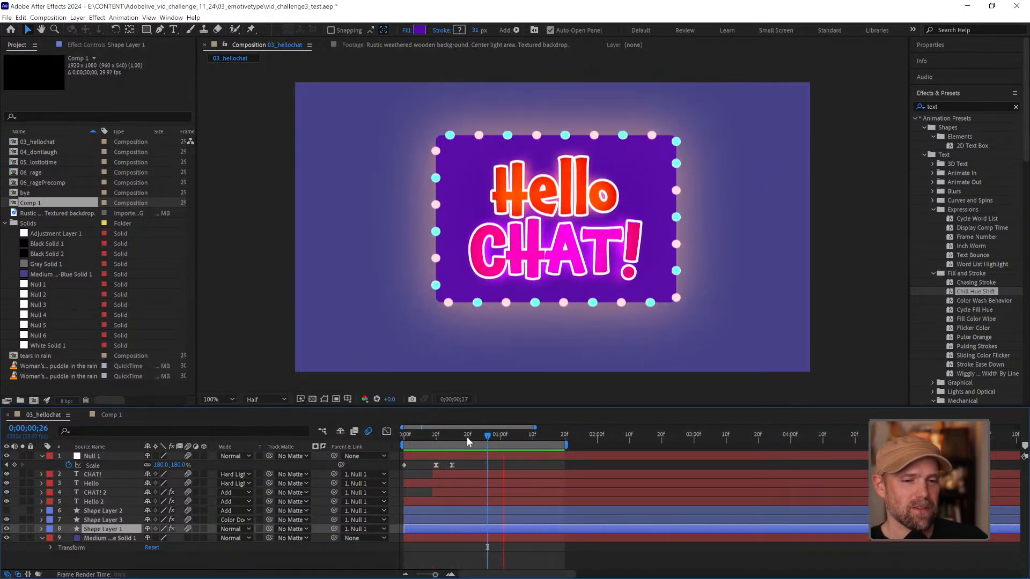
drag(466, 437, 452, 435)
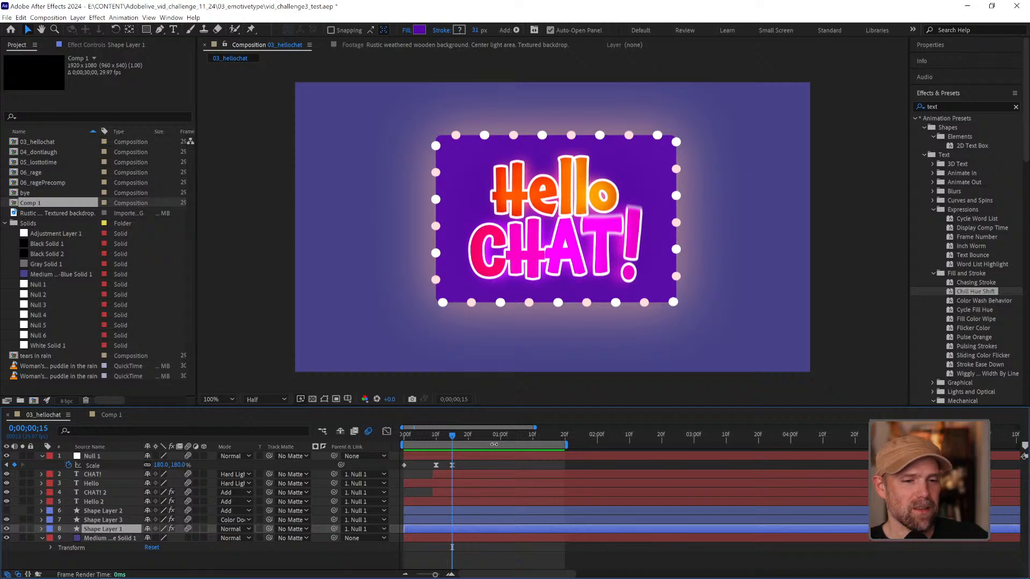
Step: Open the 04_dontlaugh composition, play it from the start, and check the lettering at 0;00;01;08
double_click(16, 153)
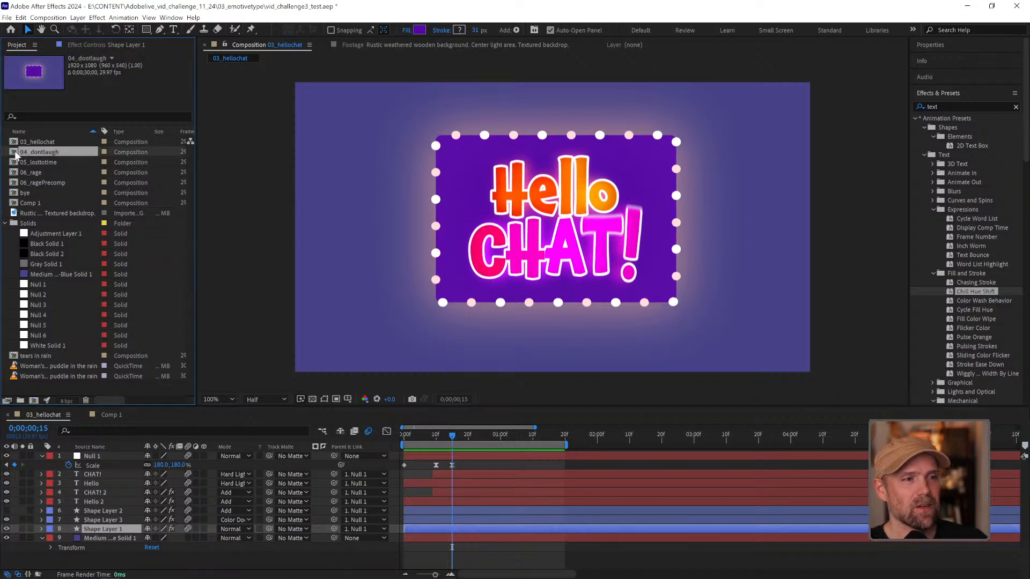
key(Home)
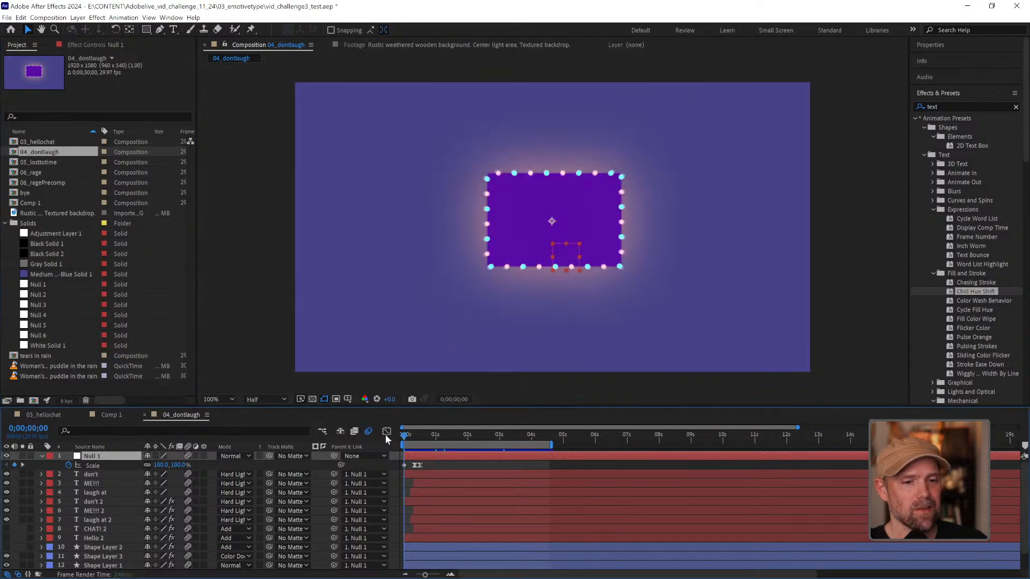
key(space)
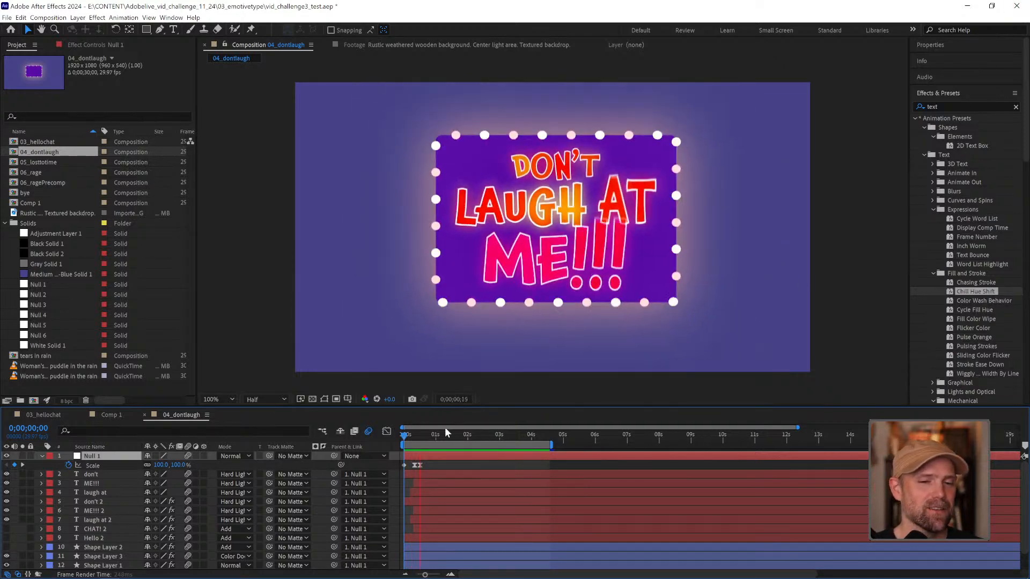
mouse_move(447, 434)
mouse_down()
mouse_move(423, 434)
mouse_move(443, 435)
mouse_up()
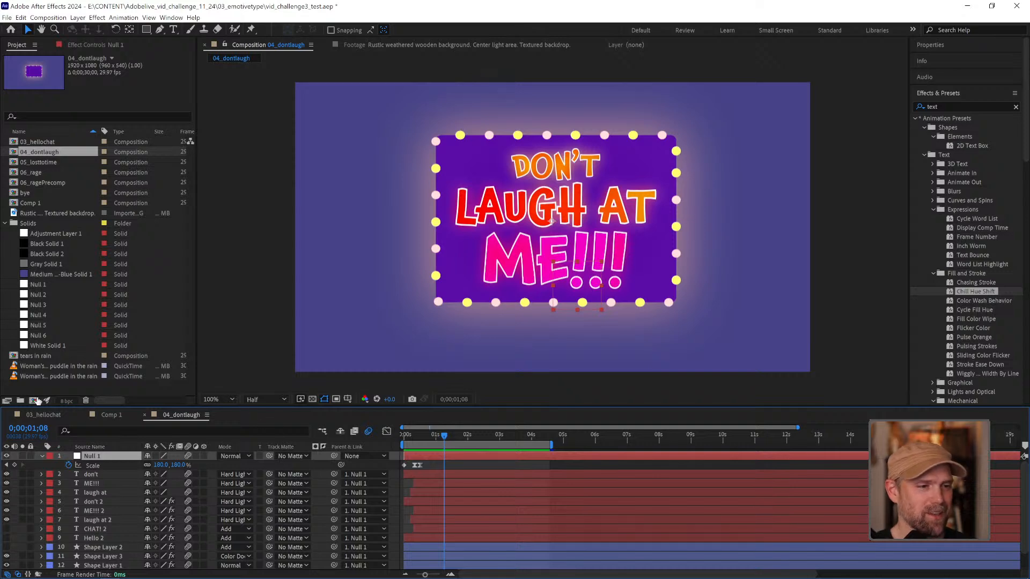
Step: Create a new 1920x1080, 29.97 fps composition and add the text "rage" in the Pulpo Rust font
click(34, 400)
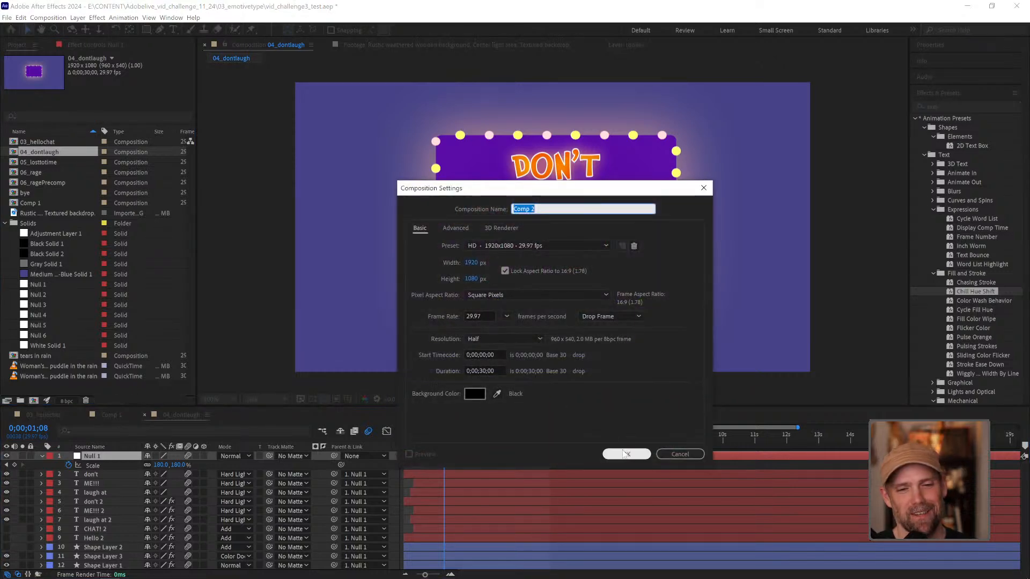
click(642, 452)
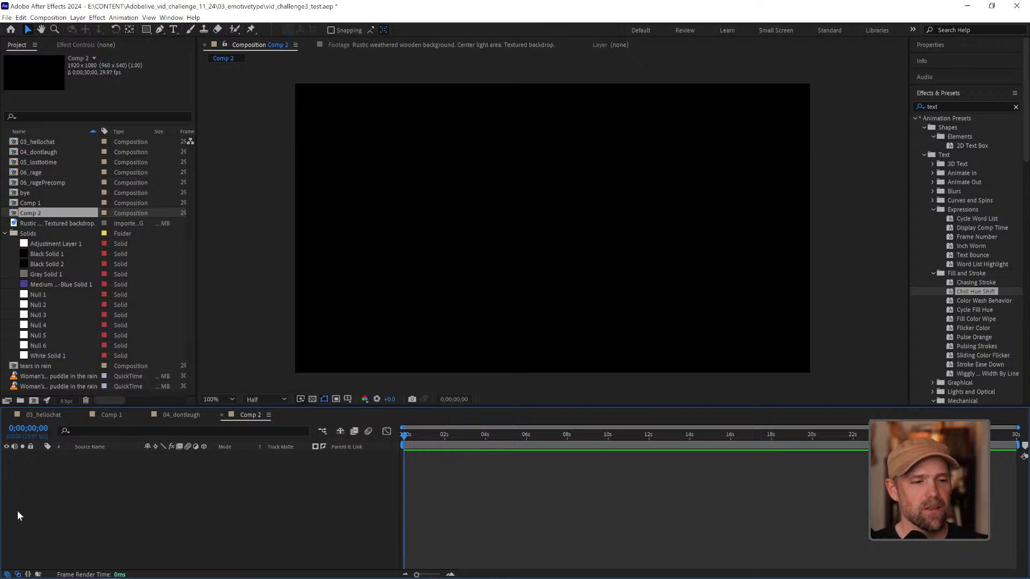
click(543, 237)
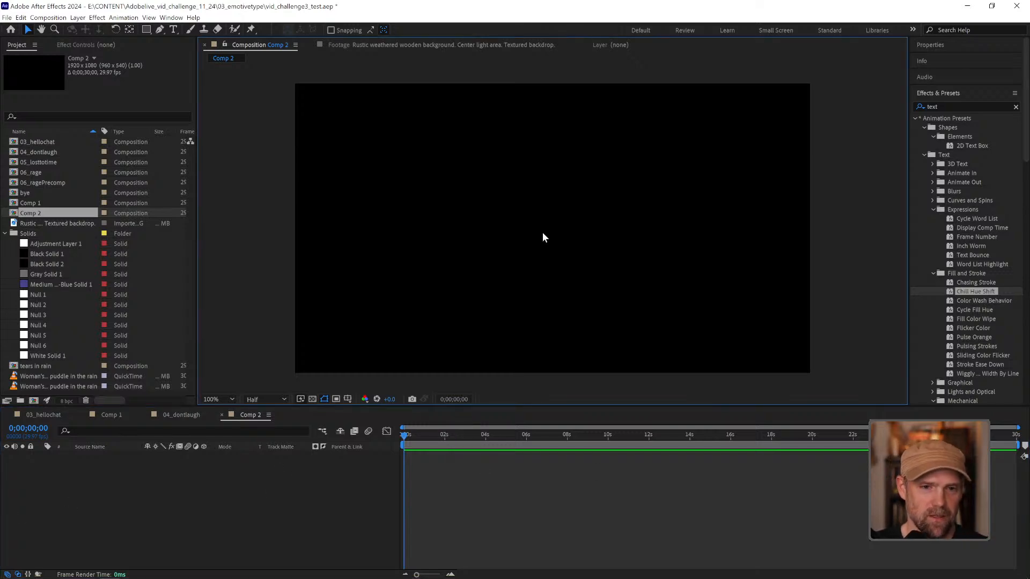
key(ctrl+t)
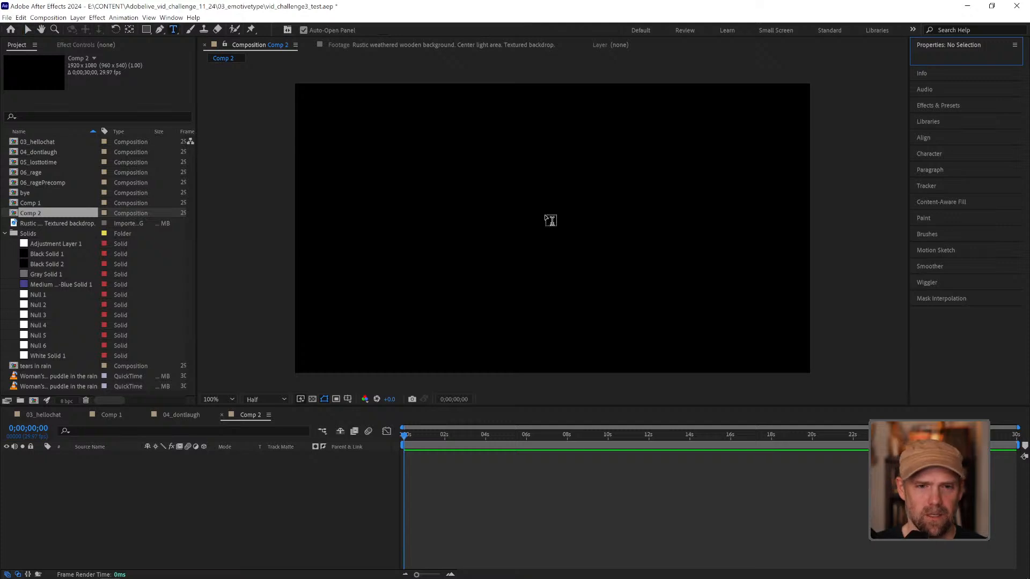
click(545, 214)
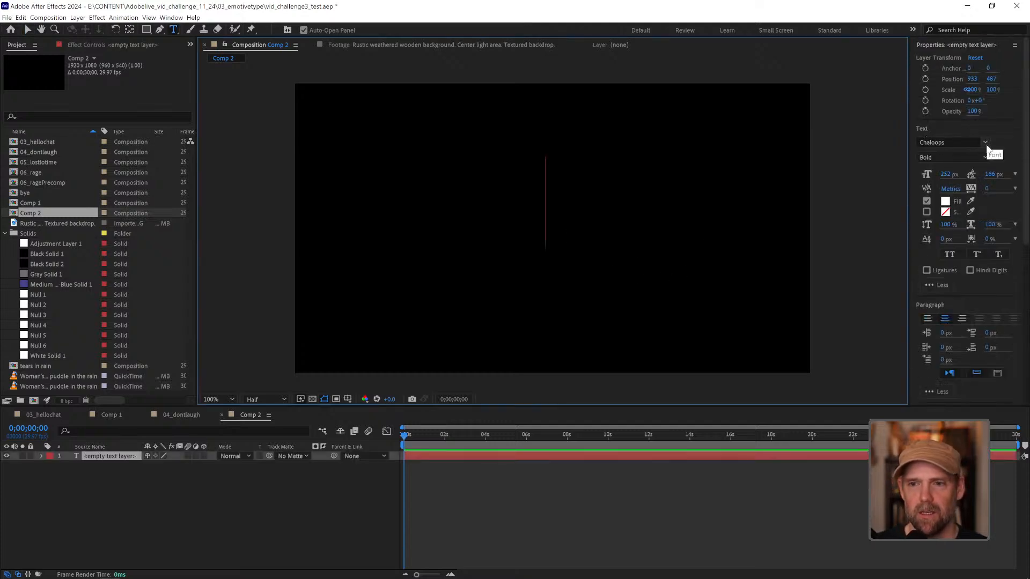
click(978, 144)
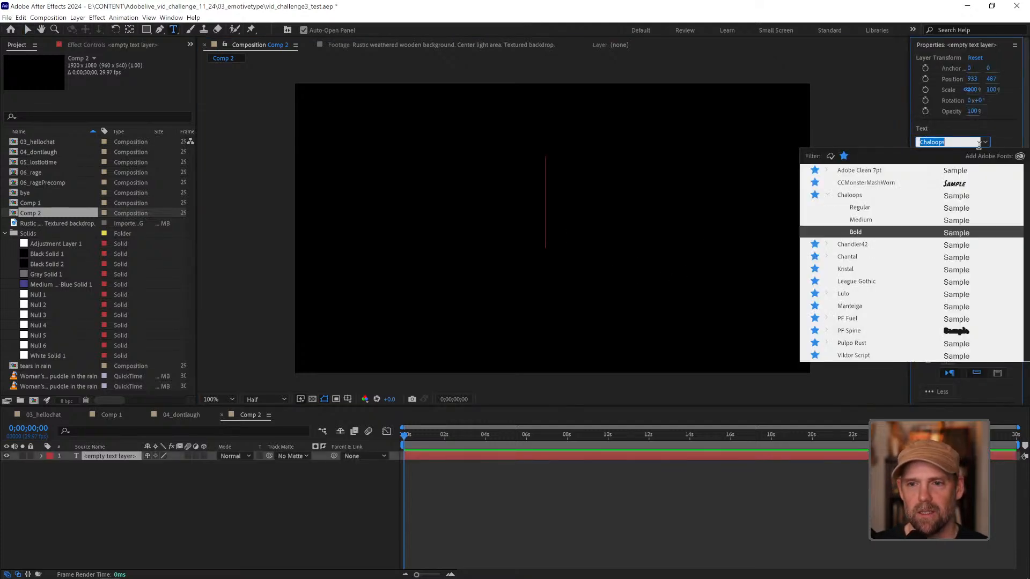
click(857, 344)
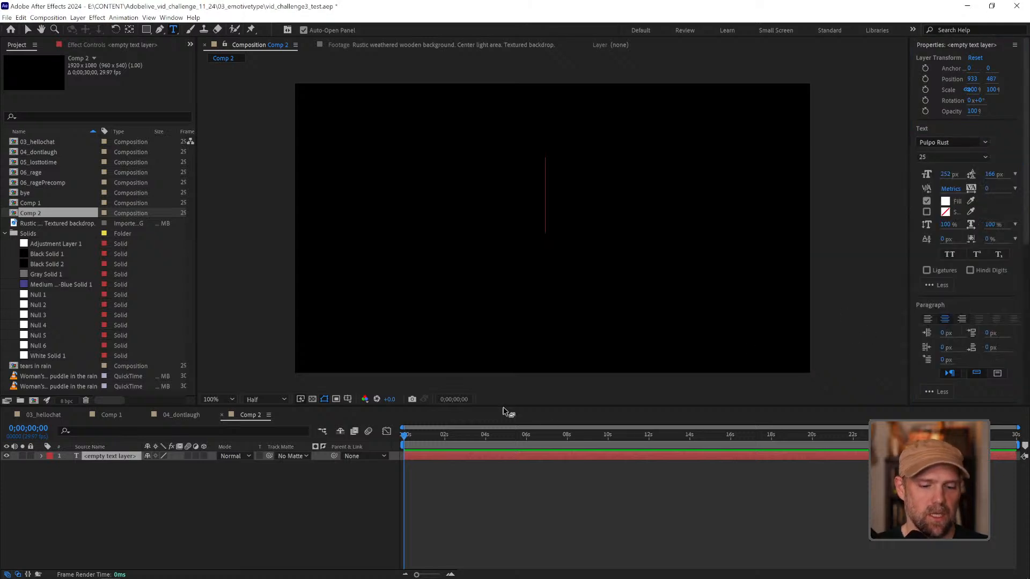
text(rage)
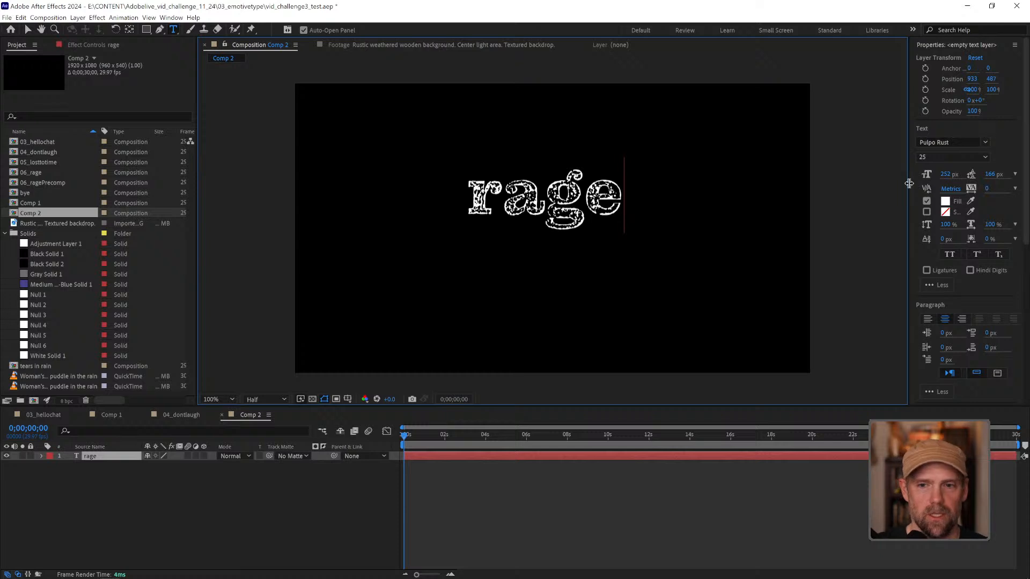
Step: Try the 75 style for the rage text and turn on All Caps for the layer
click(982, 157)
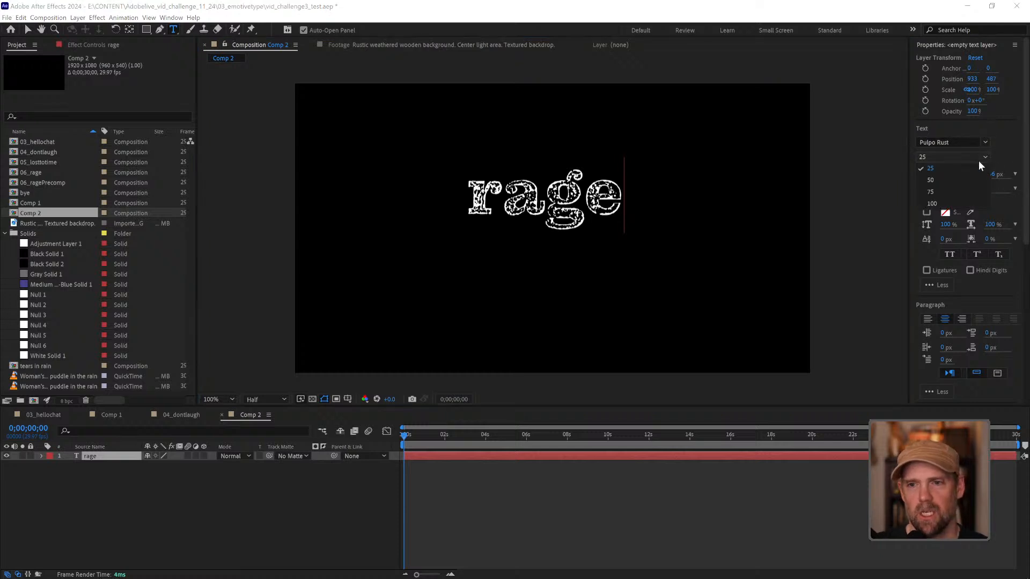
click(945, 190)
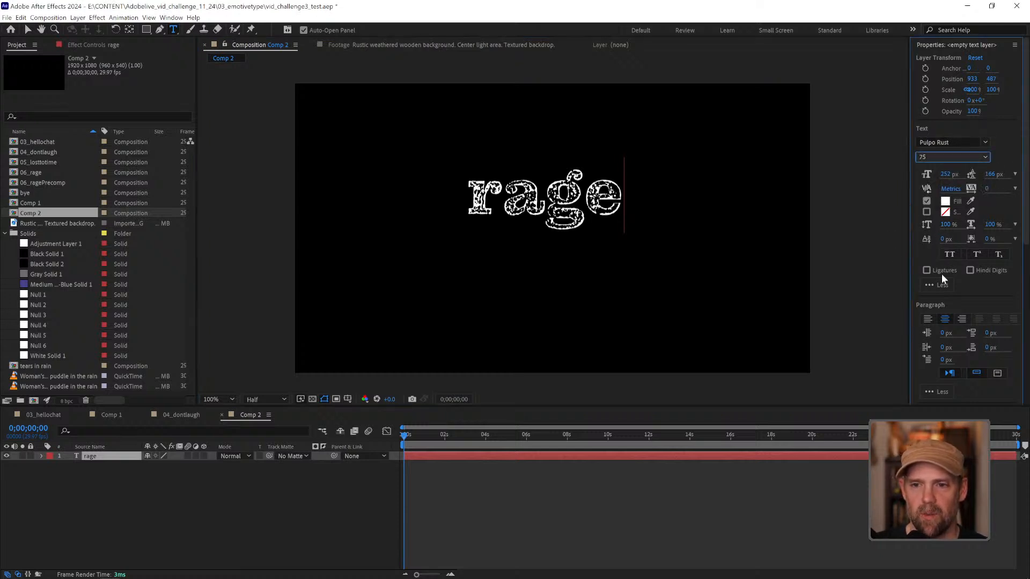
click(160, 501)
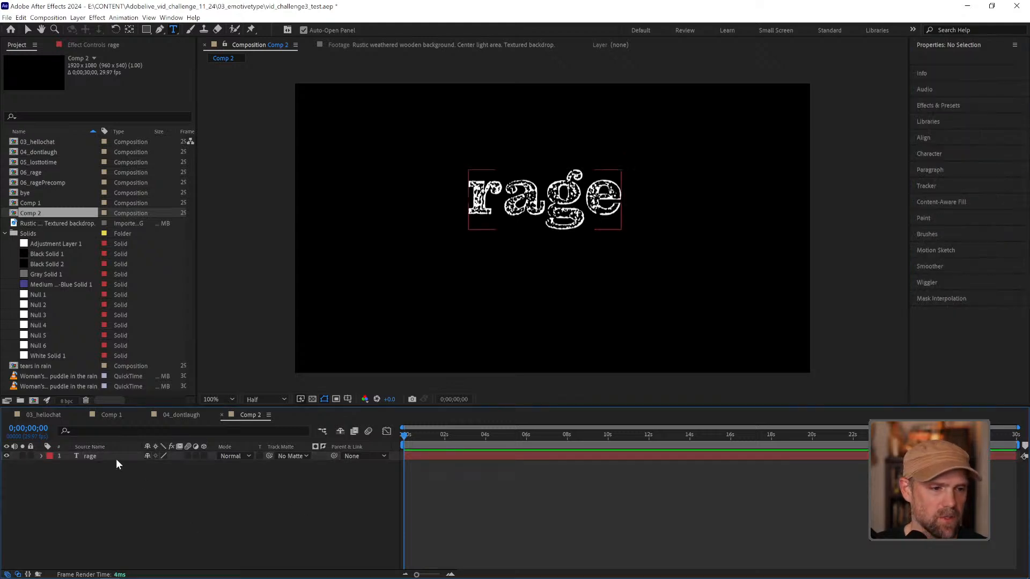
click(949, 254)
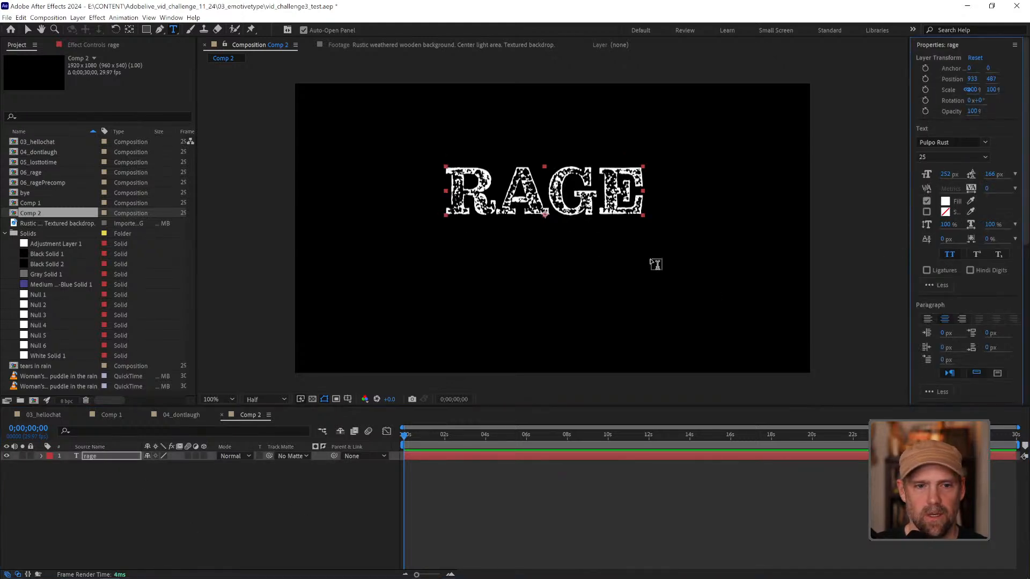
click(548, 420)
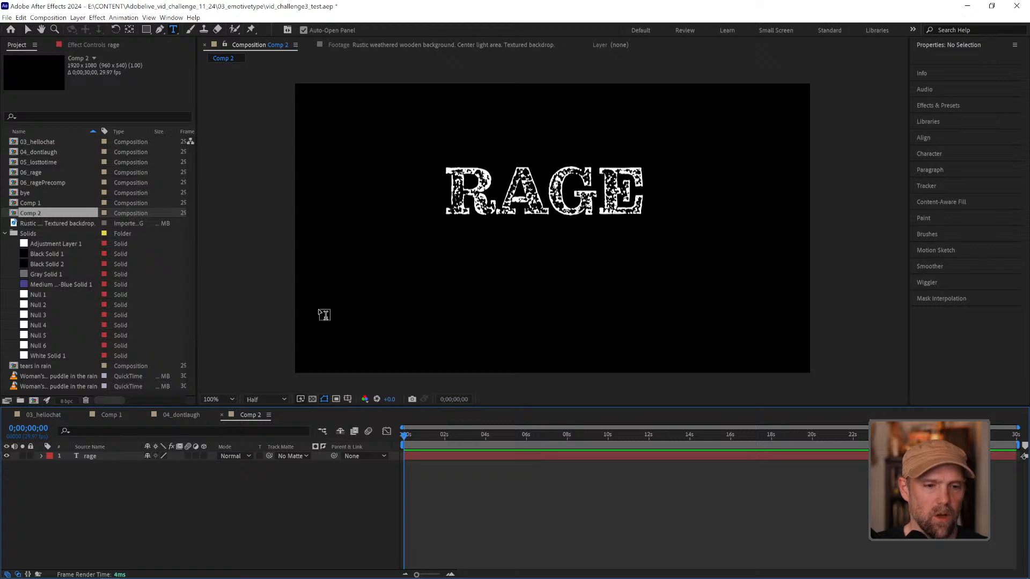
click(127, 456)
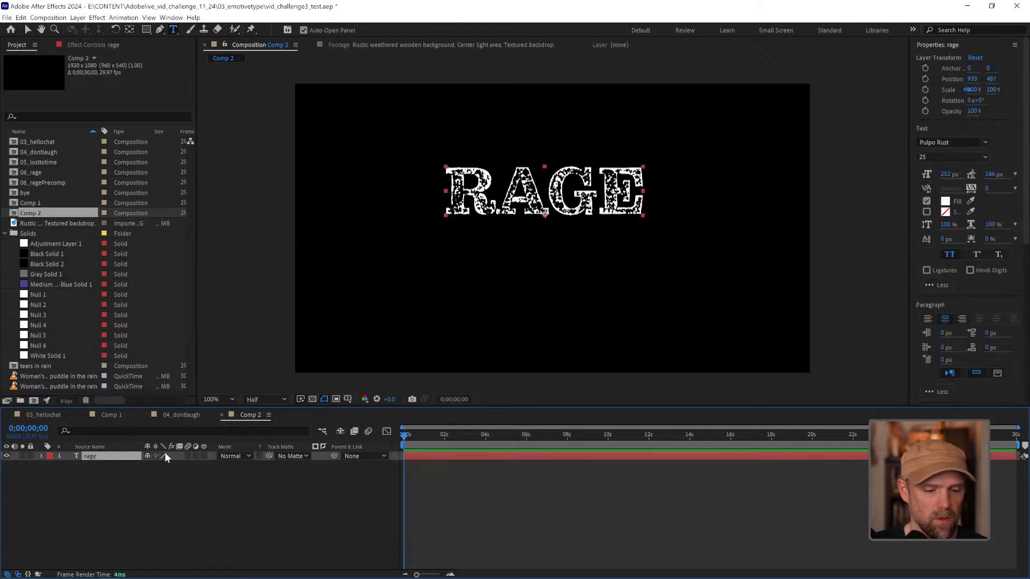
Step: Try centering the RAGE text's anchor point, undo that, and inspect the original anchor point up close
key(ctrl+alt+Home)
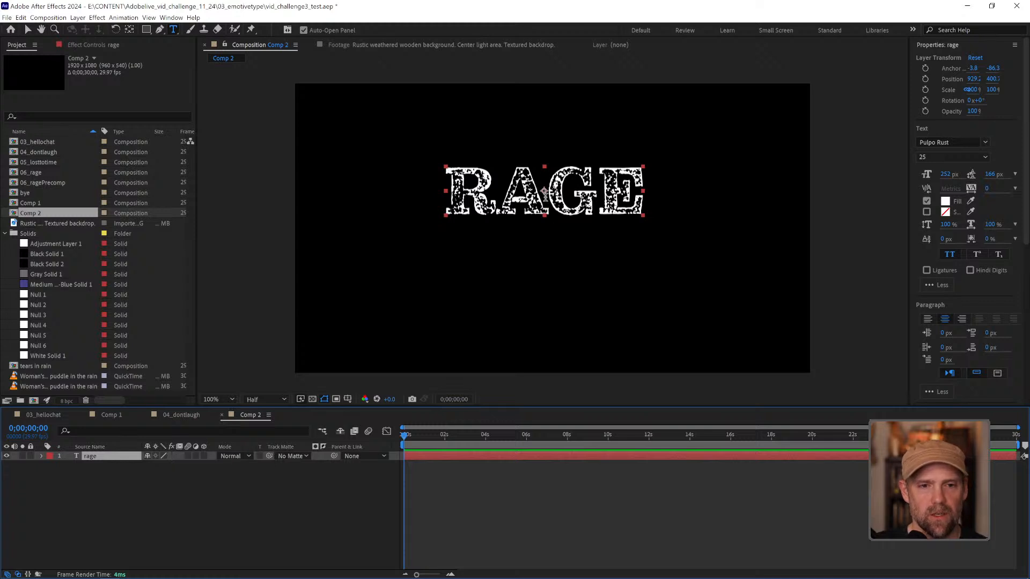
drag(544, 191, 545, 215)
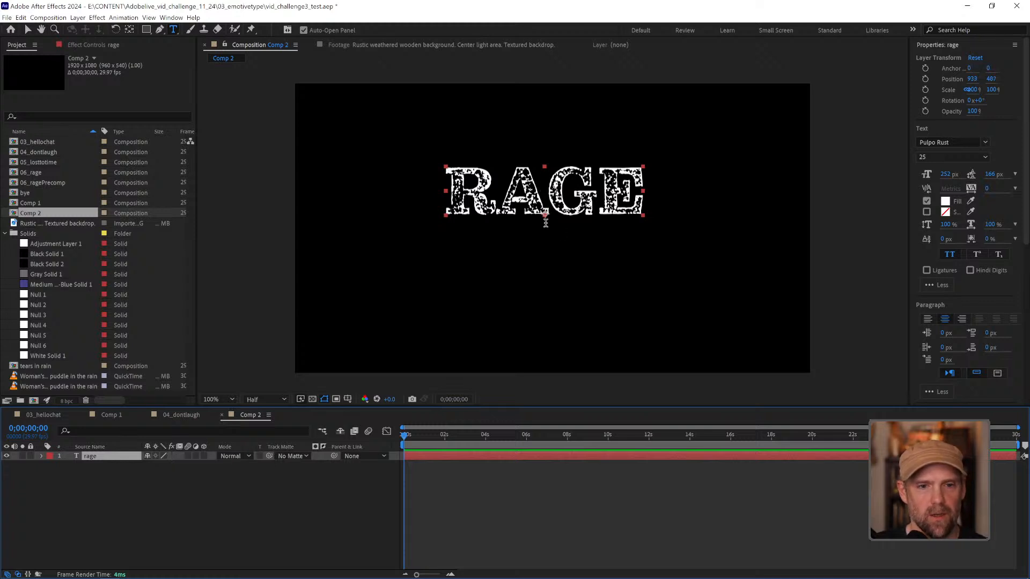
key(z)
drag(546, 214, 566, 208)
alt+click(538, 235)
alt+click(510, 244)
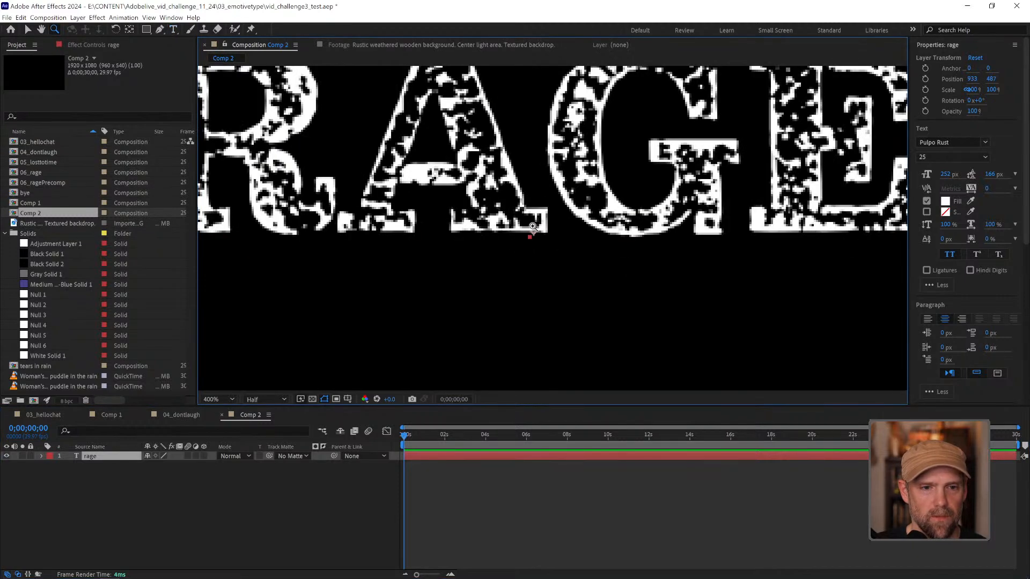
alt+click(558, 188)
alt+click(601, 271)
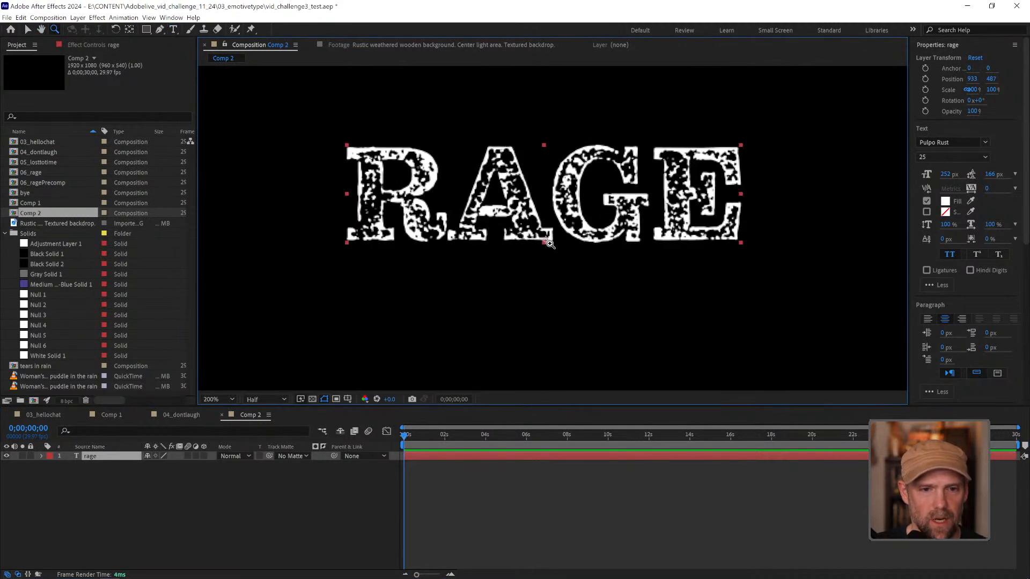
key(v)
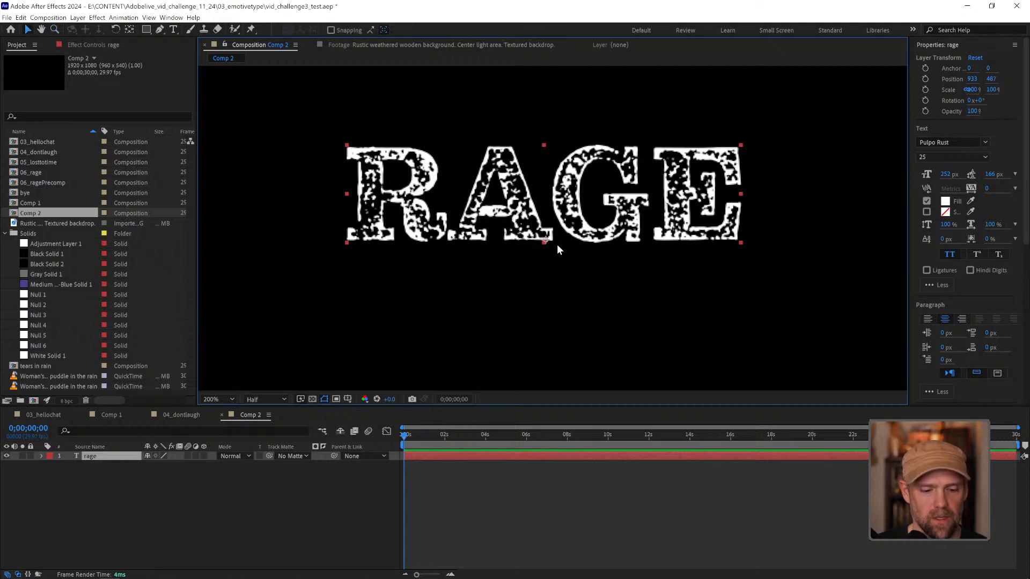
Step: Center the anchor point within the RAGE text and center the layer in the composition
key(ctrl+alt+Home)
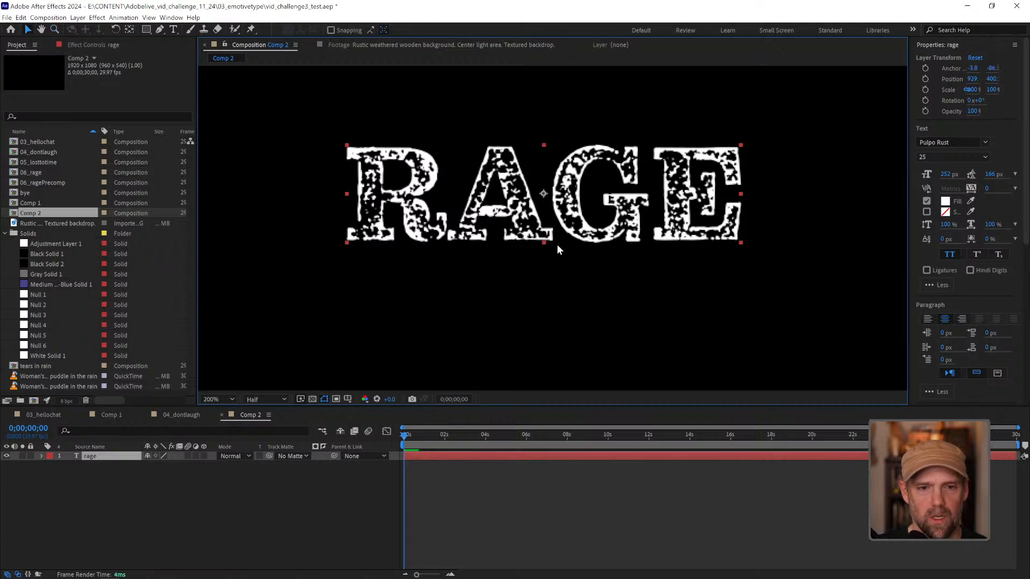
key(z)
alt+click(568, 204)
drag(556, 261, 570, 216)
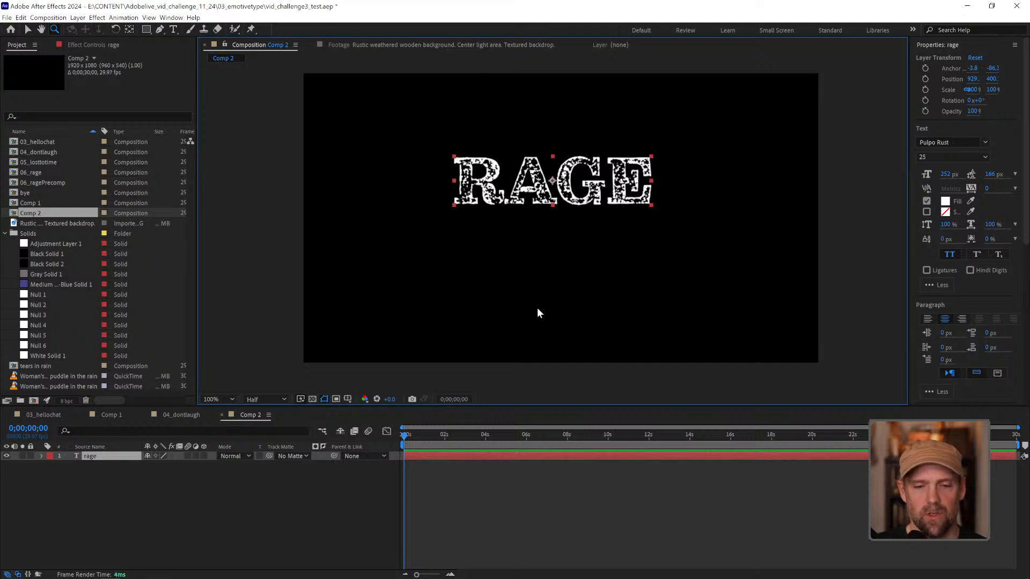
key(ctrl+Home)
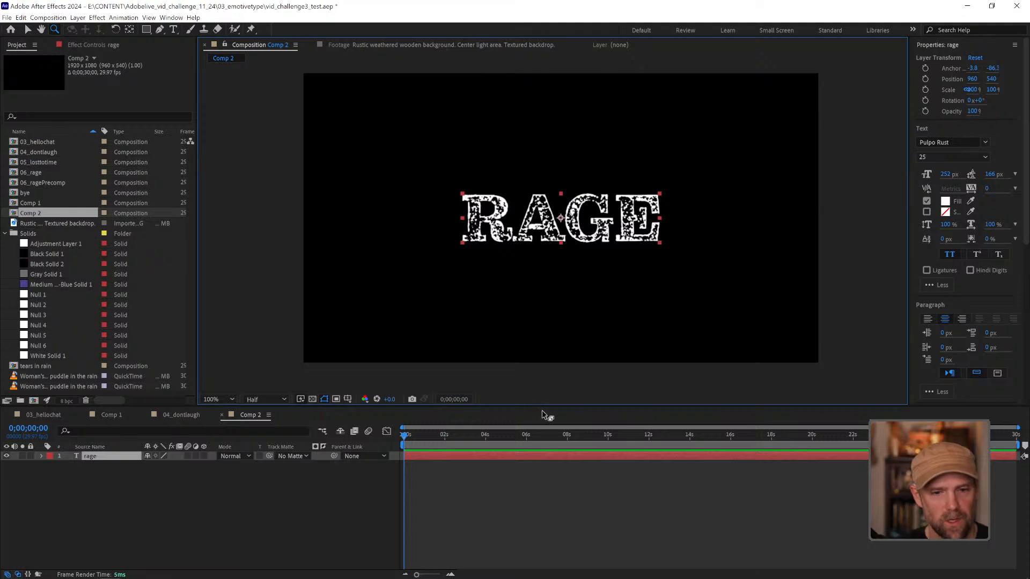
Step: Add a null object above the rage text layer
click(542, 521)
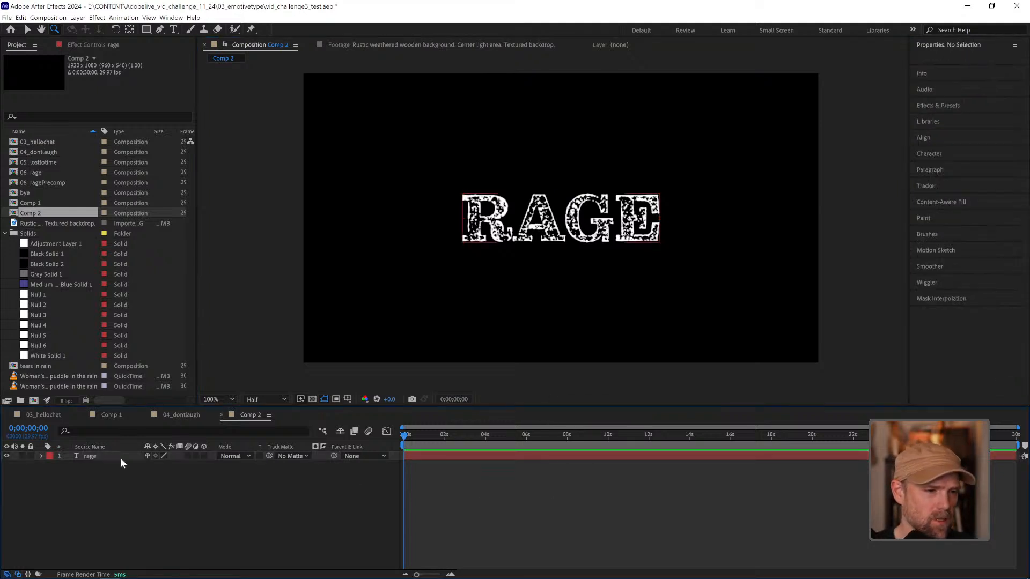
click(94, 456)
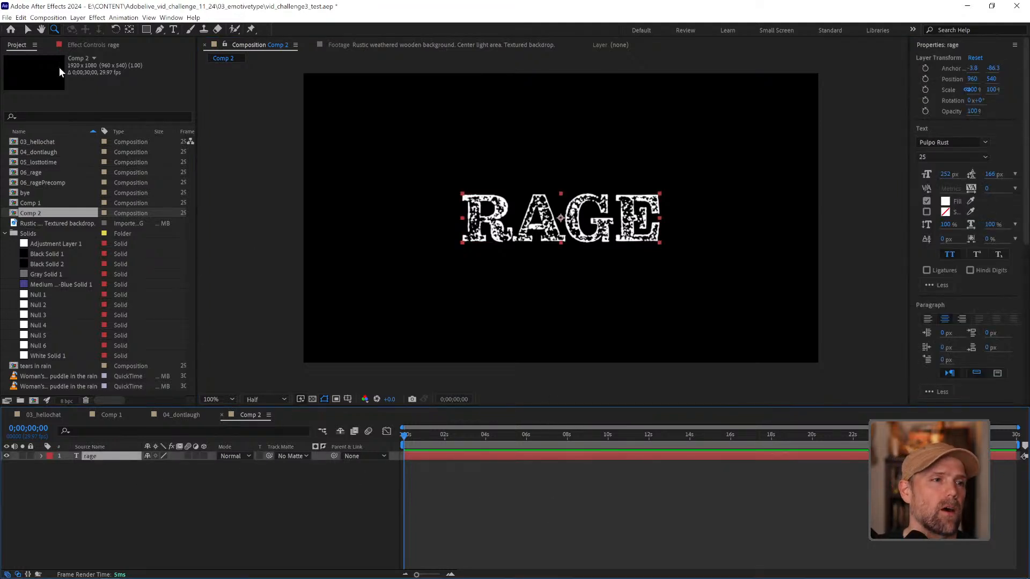
click(78, 17)
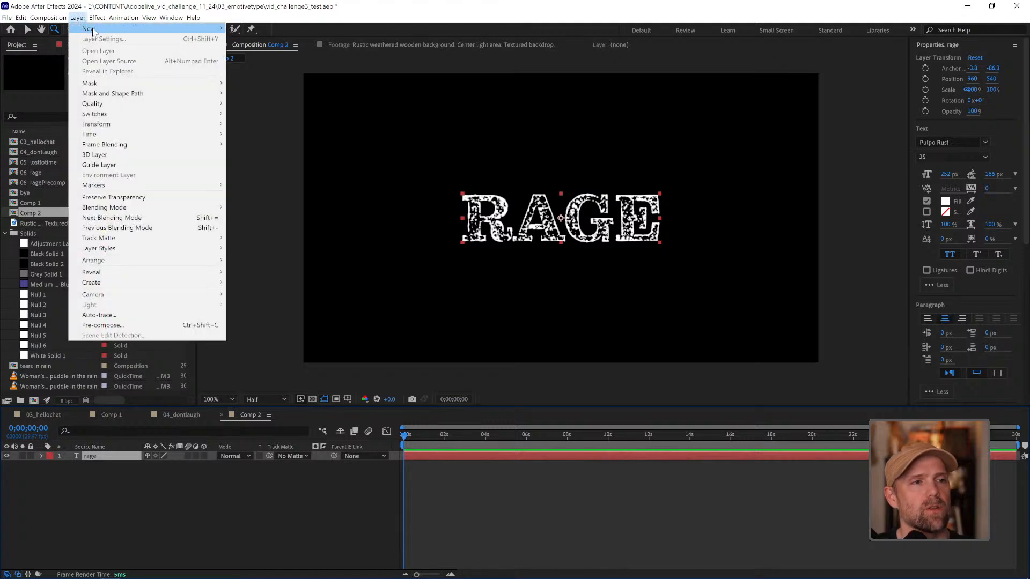
mouse_move(92, 29)
click(252, 68)
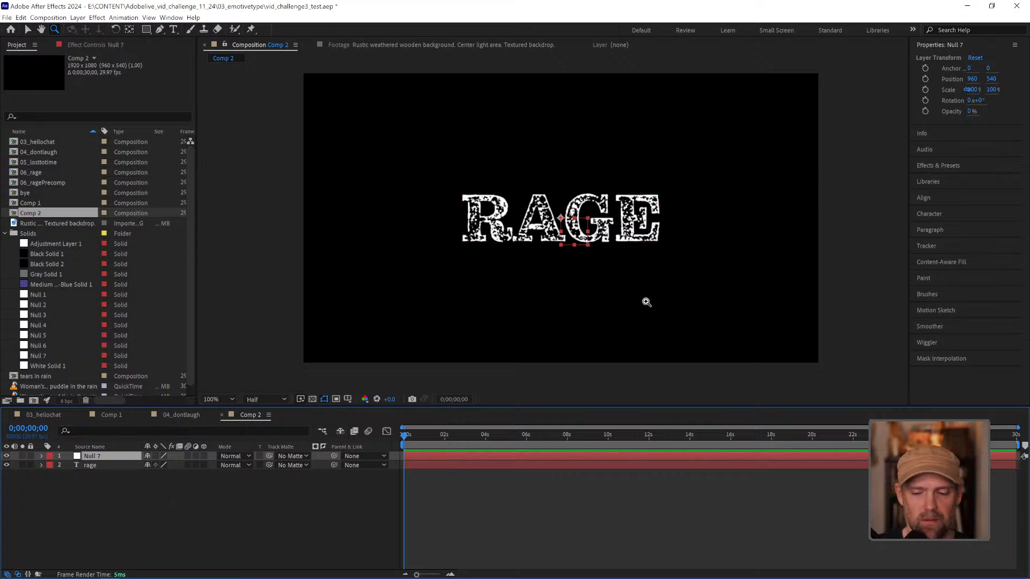
Step: Center the null's anchor point and the null in the composition, and parent the rage text layer to the null
key(ctrl+alt+Home)
key(ctrl+Home)
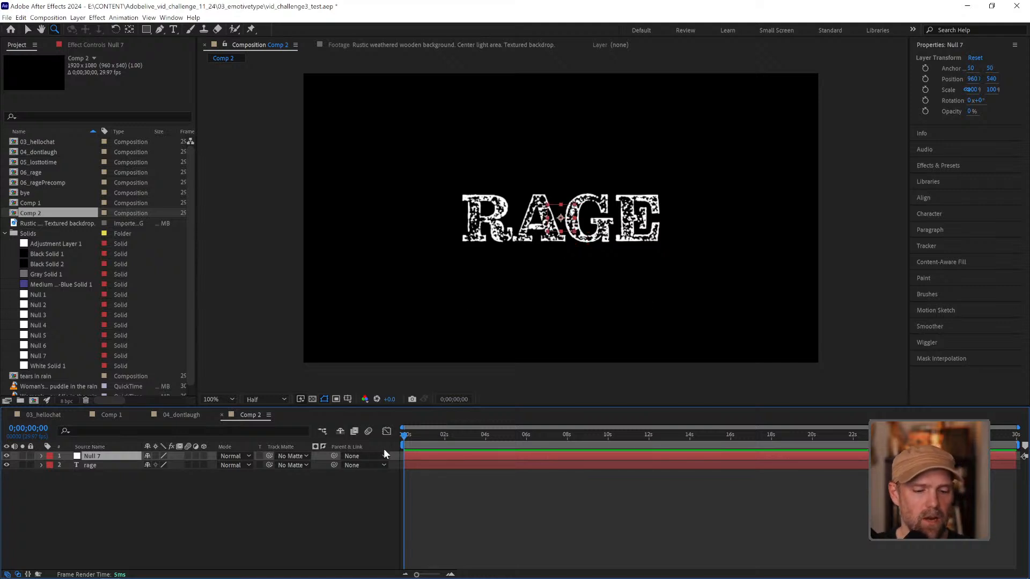
key(v)
click(294, 520)
click(101, 455)
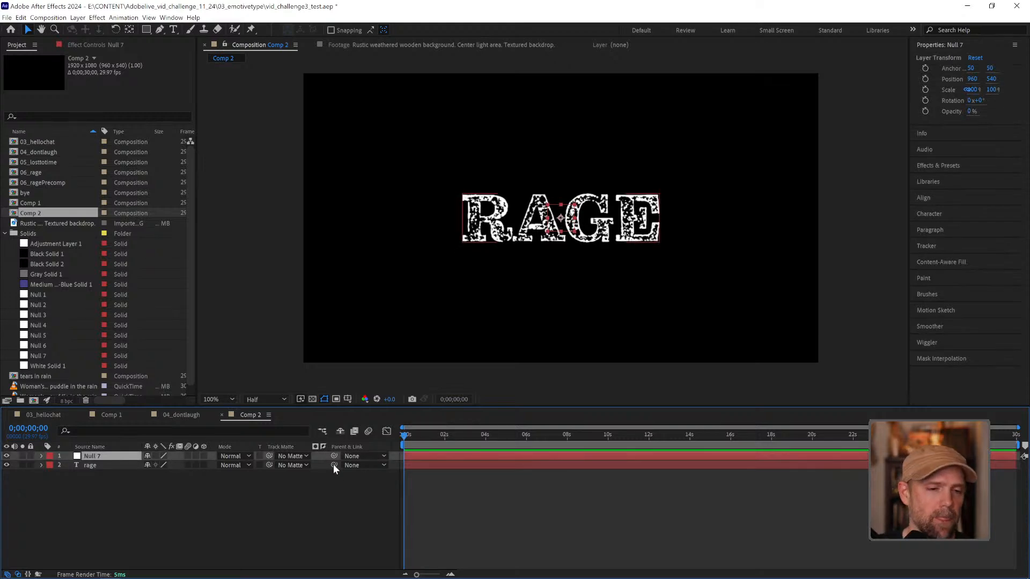
drag(333, 464, 114, 455)
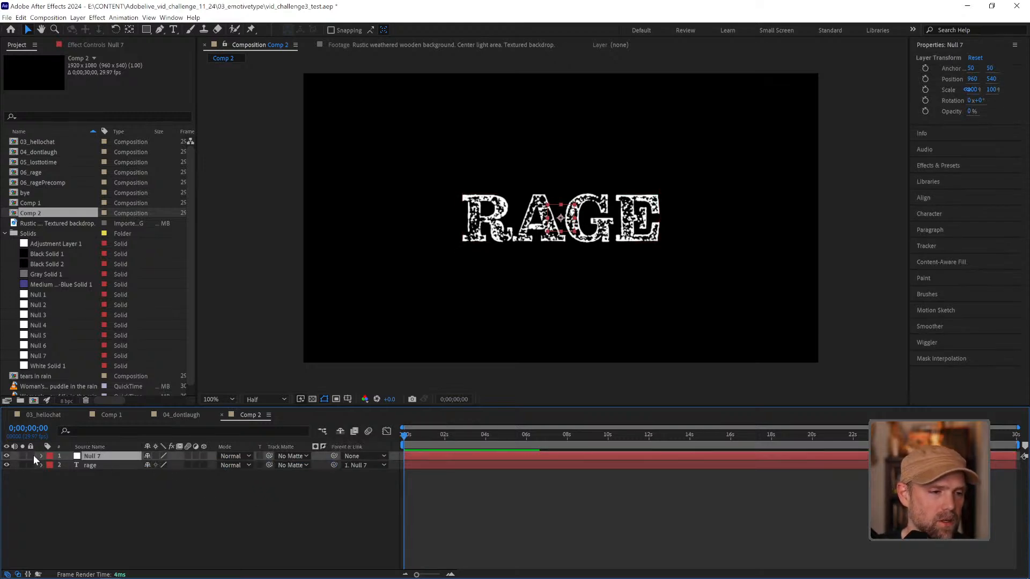
Step: Add the expression wiggle(15,50) to the null's Position property
click(41, 455)
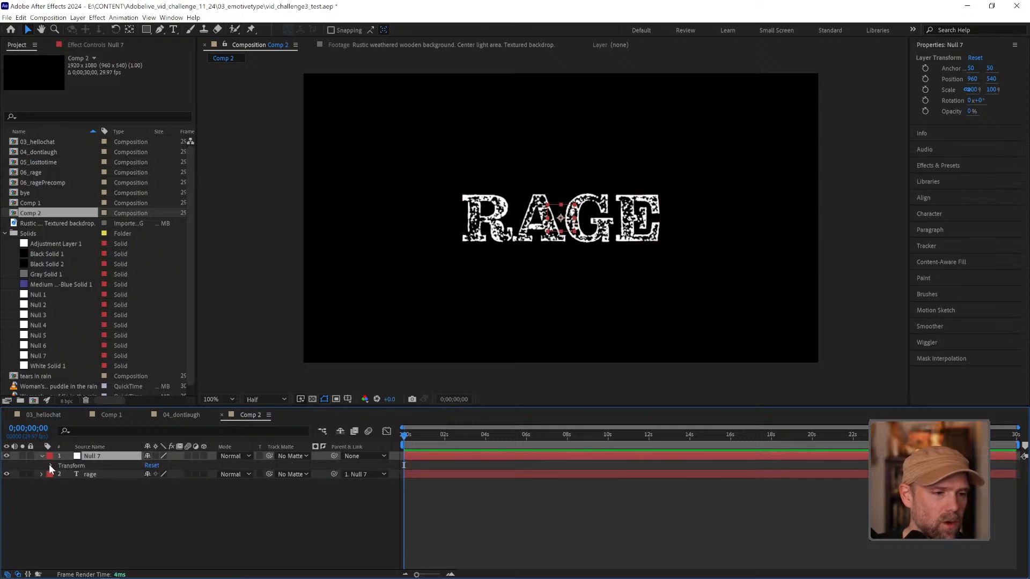
click(51, 465)
click(89, 484)
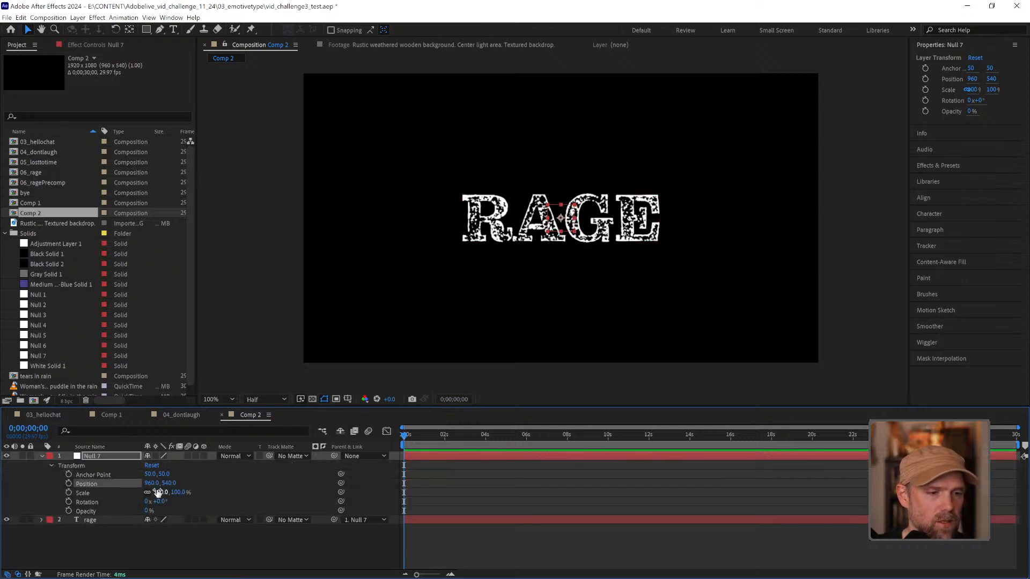
drag(558, 239, 536, 242)
click(91, 464)
click(101, 483)
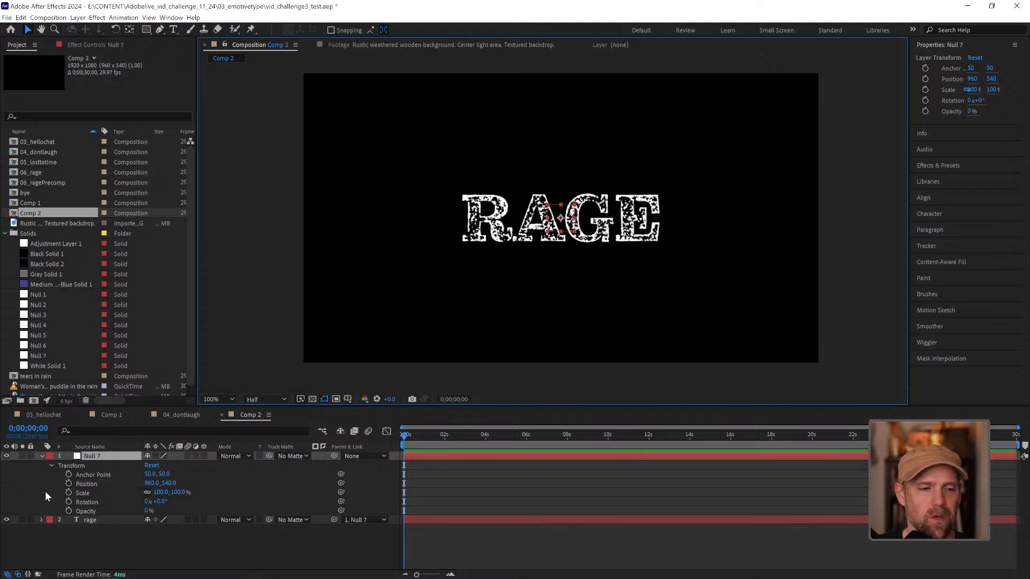
click(88, 484)
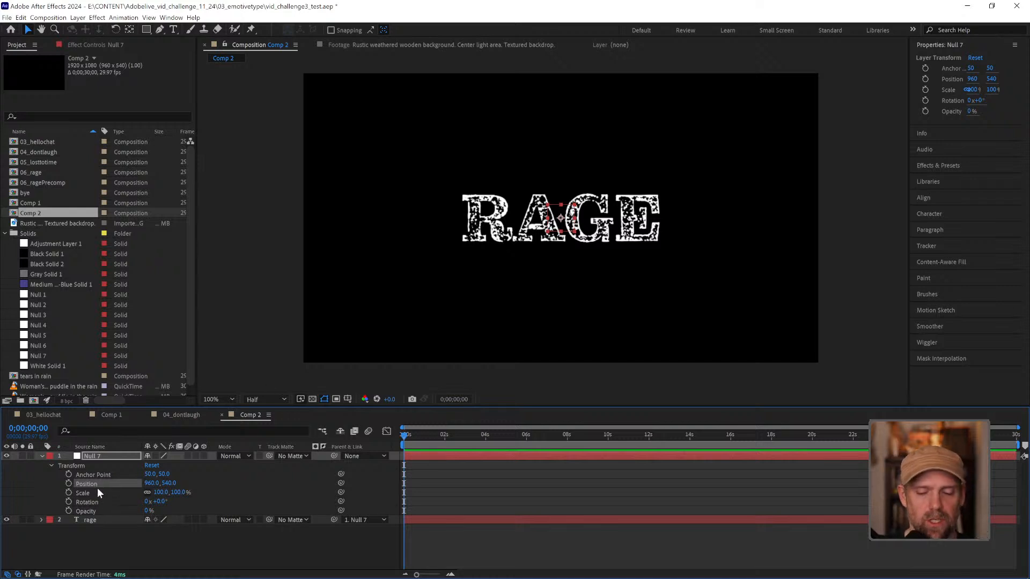
key(alt+shift+equal)
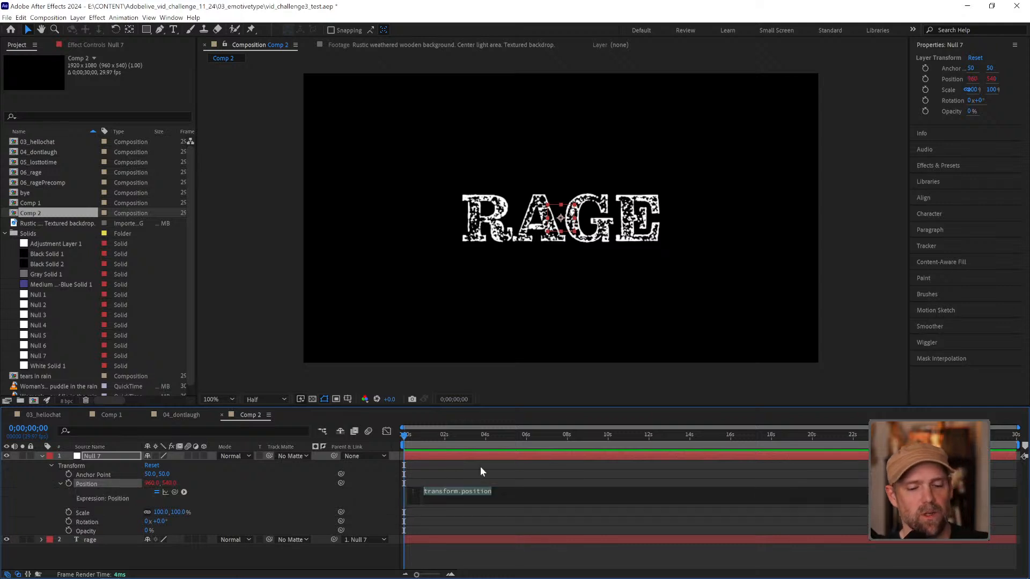
text(wiggle)
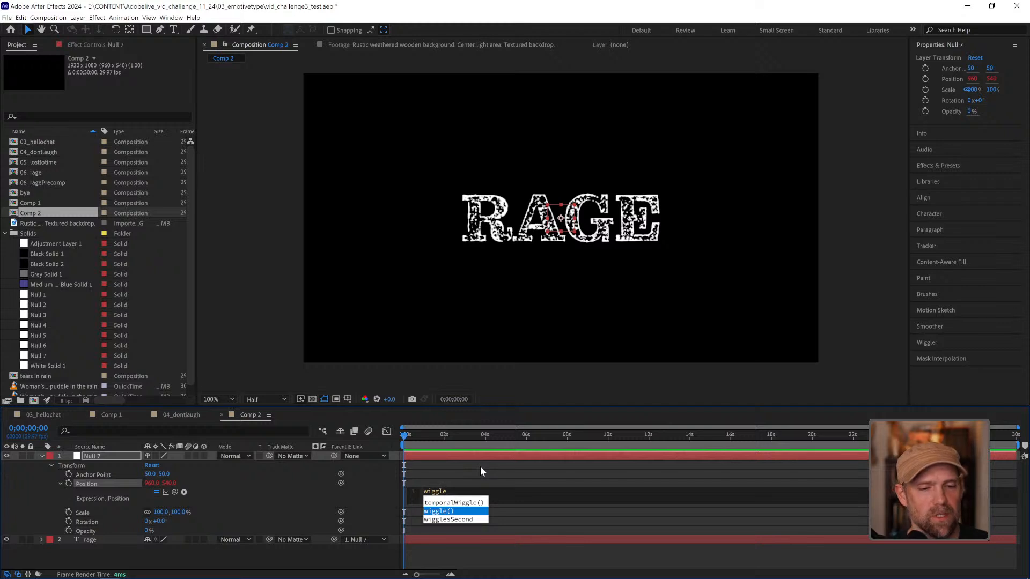
click(452, 513)
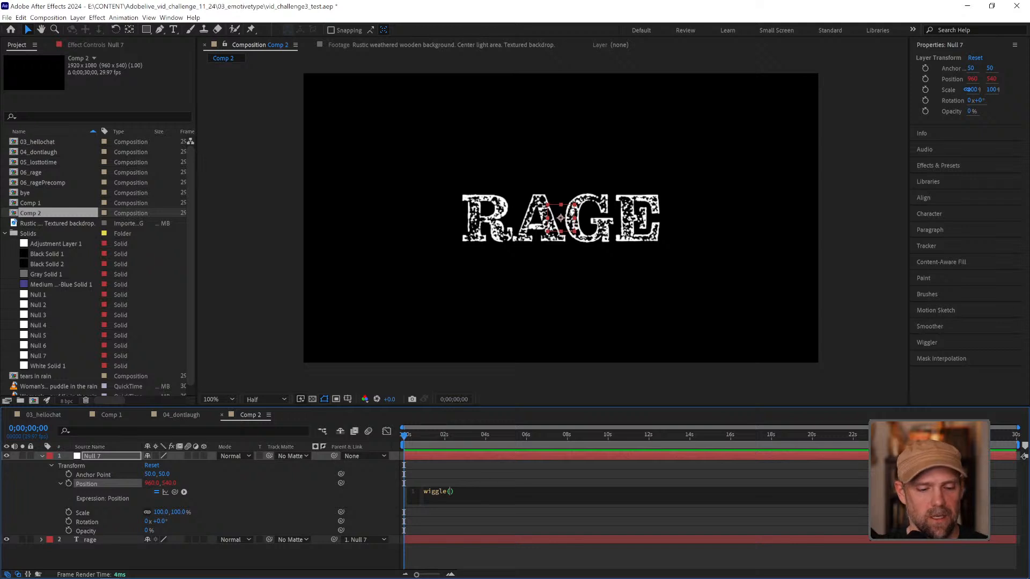
text(15)
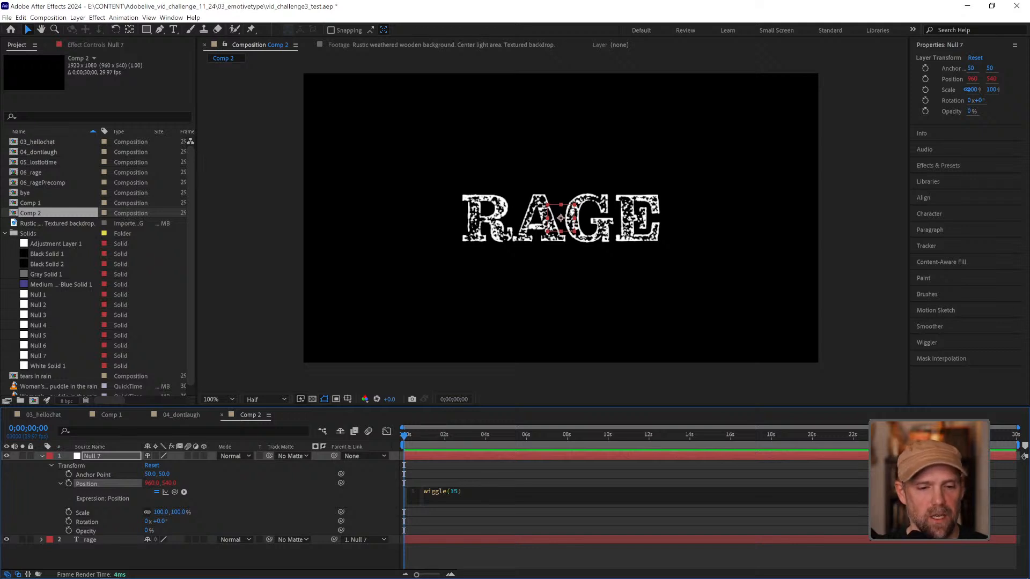
text(,)
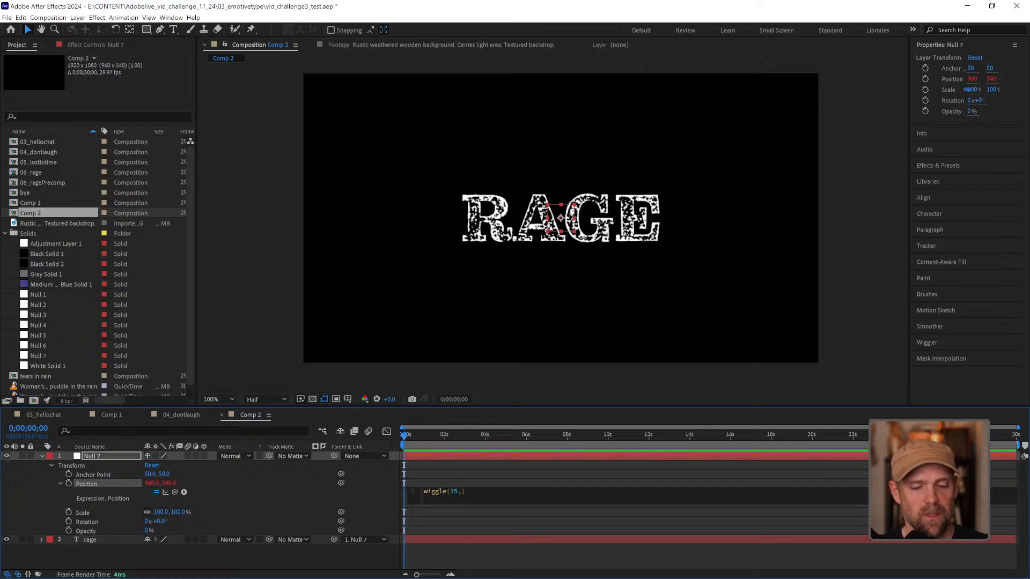
text(50)
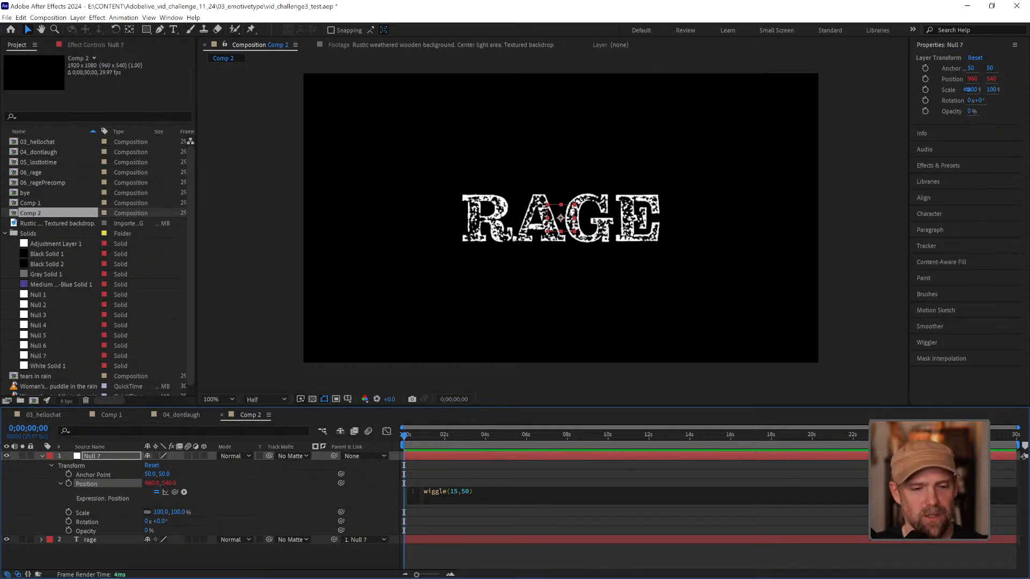
click(713, 427)
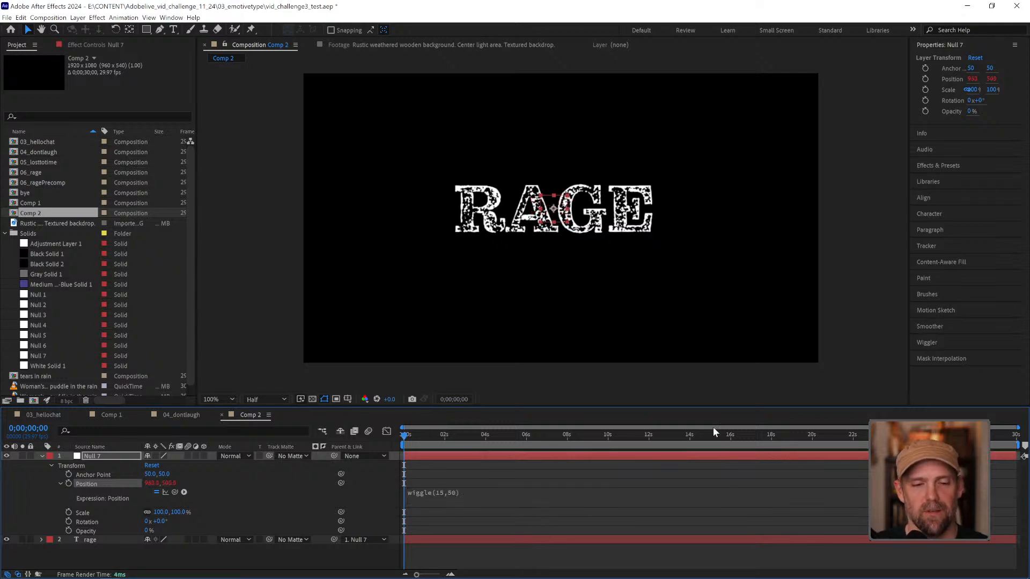
Step: Preview the shaking text, raise the wiggle amplitude in the null's position expression to 70, and preview again
click(481, 494)
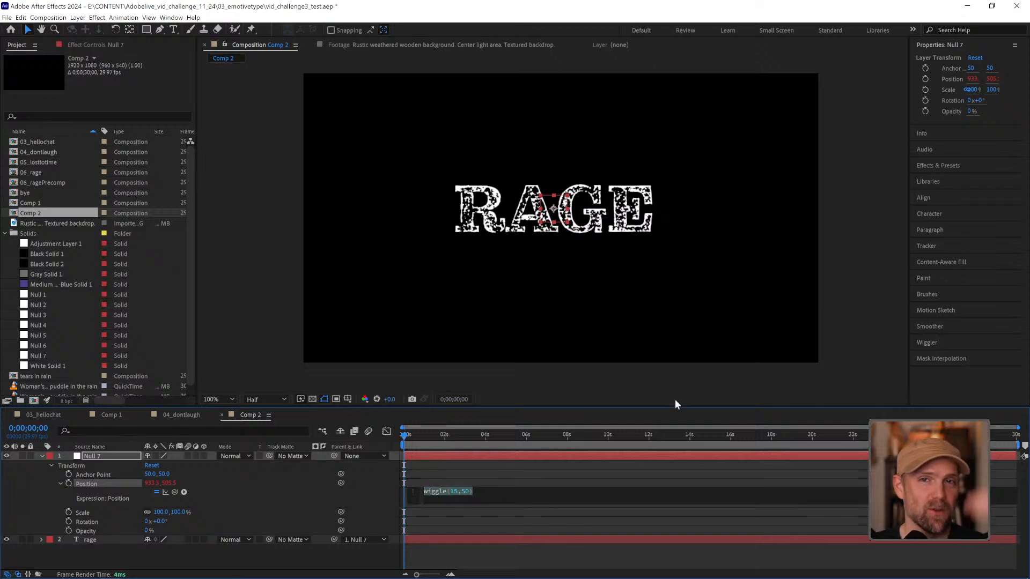
click(654, 471)
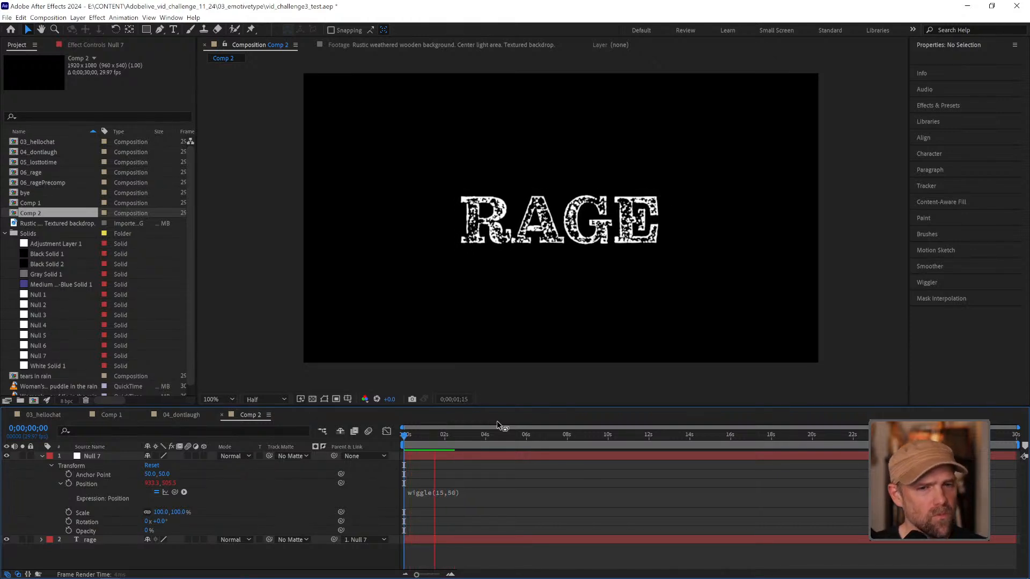
key(space)
click(456, 492)
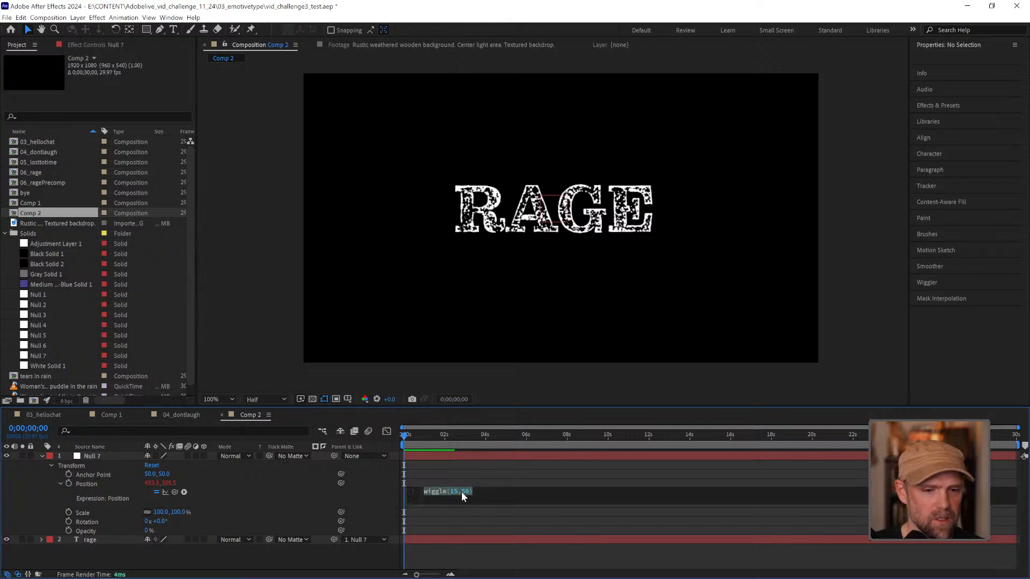
click(462, 491)
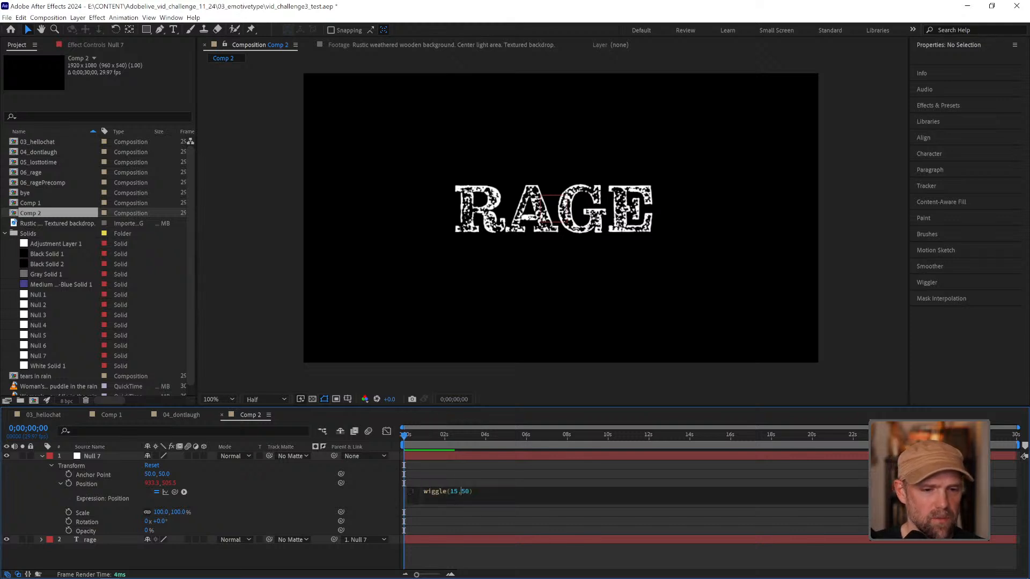
key(BackSpace)
text(7)
click(474, 508)
key(space)
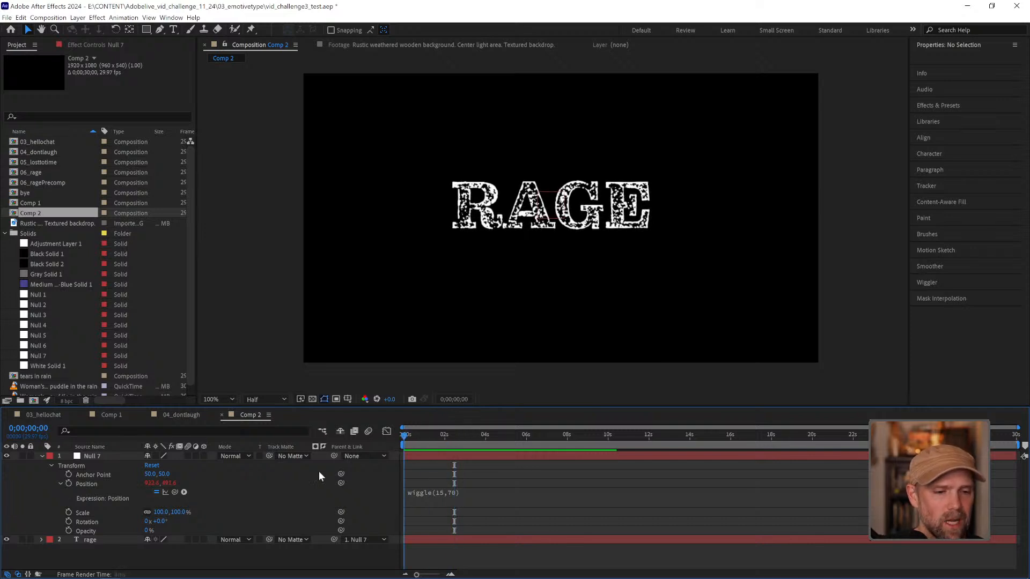
Step: Keyframe the null's scale from 100% at the start to 161% at frame 7, and preview the growth
click(80, 537)
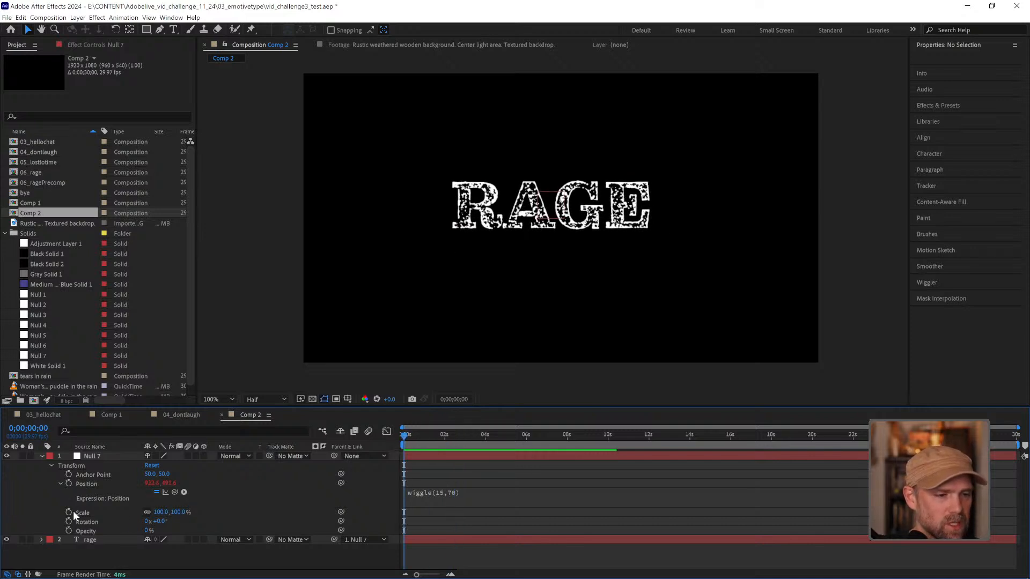
click(68, 511)
click(407, 432)
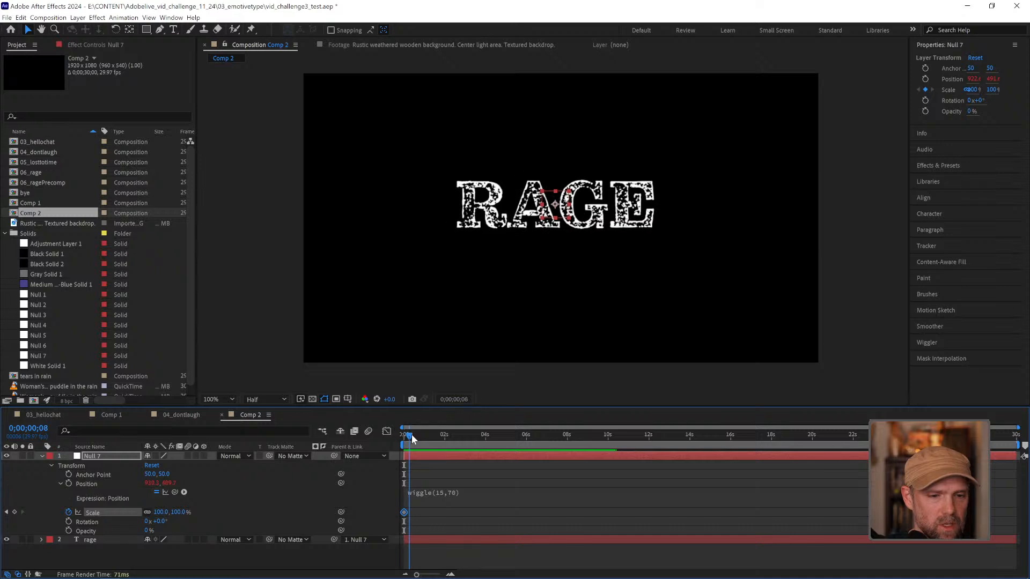
drag(177, 511, 282, 494)
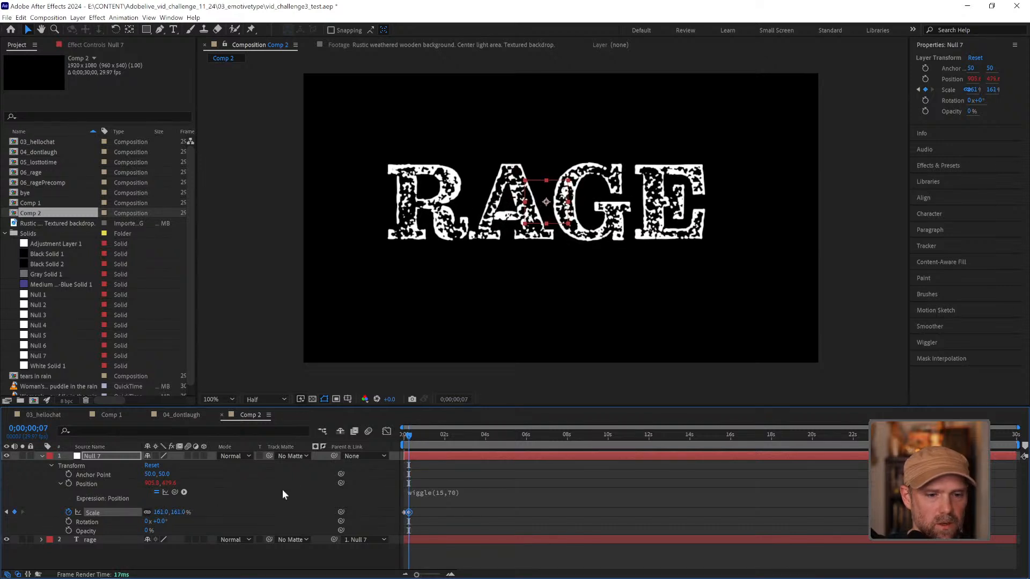
drag(407, 436, 369, 434)
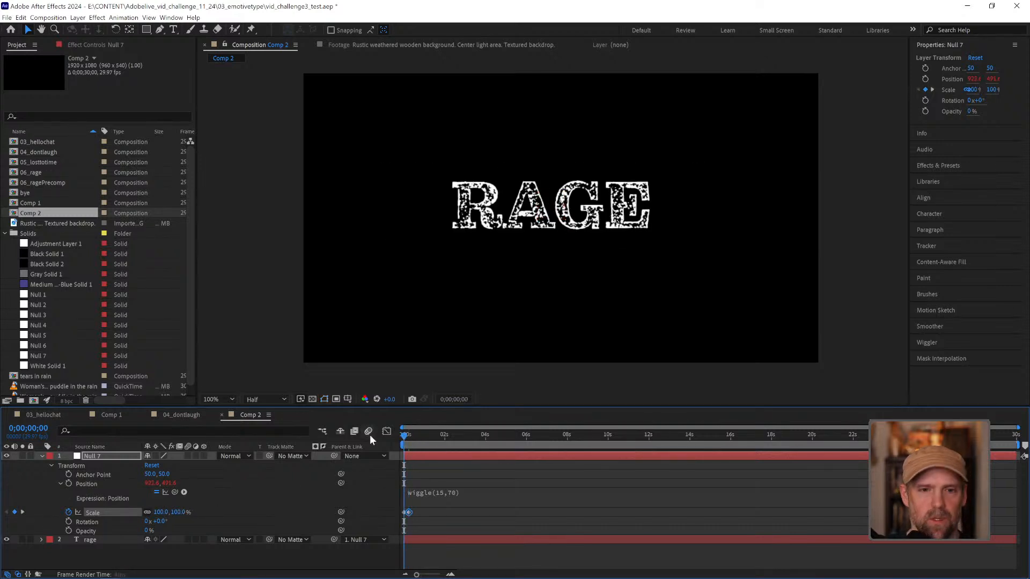
key(space)
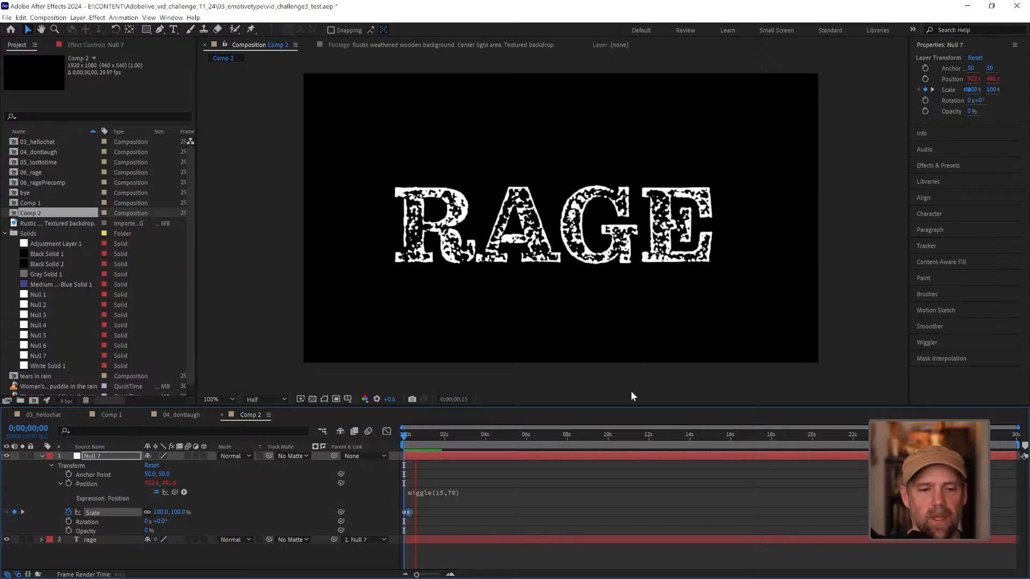
click(403, 438)
drag(403, 437, 406, 436)
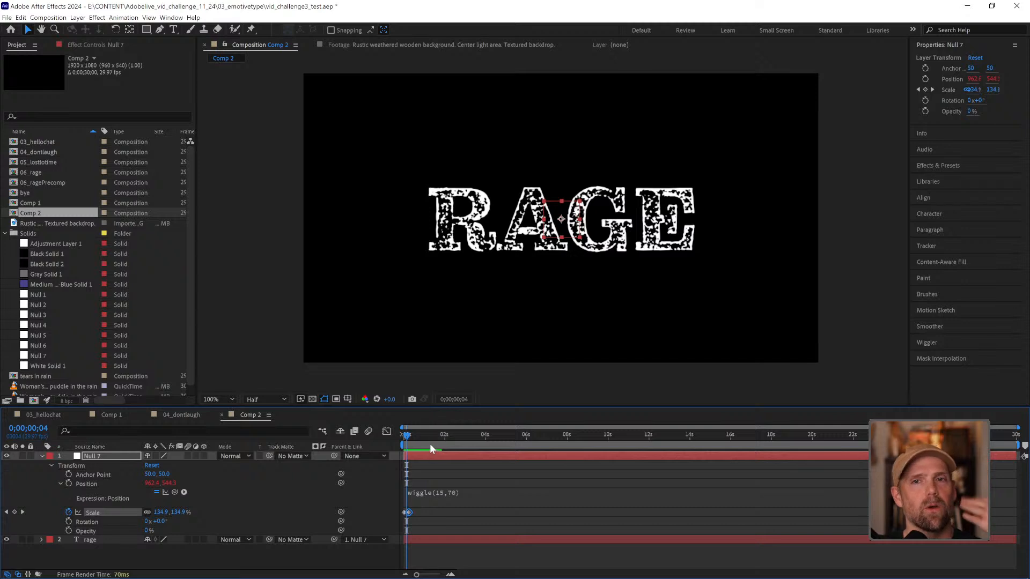
Step: Add the expression loopOut("pingpong") to the null's Scale property
click(222, 496)
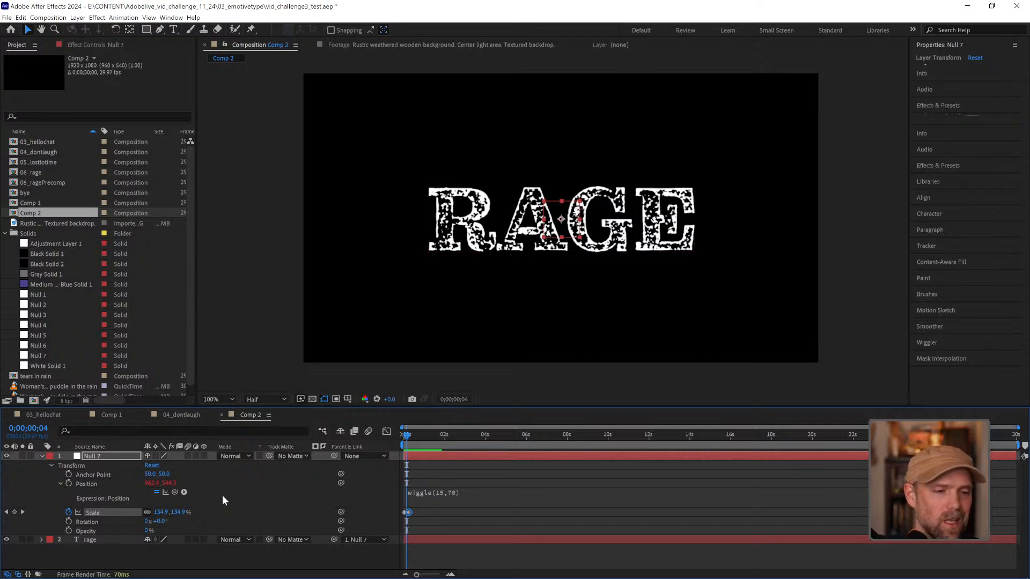
click(102, 510)
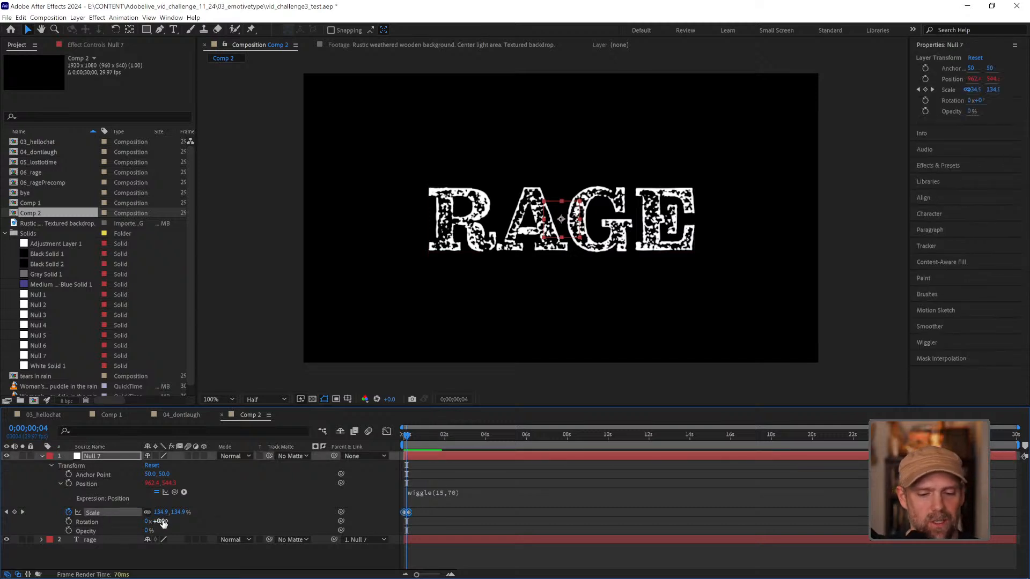
key(alt+shift+equal)
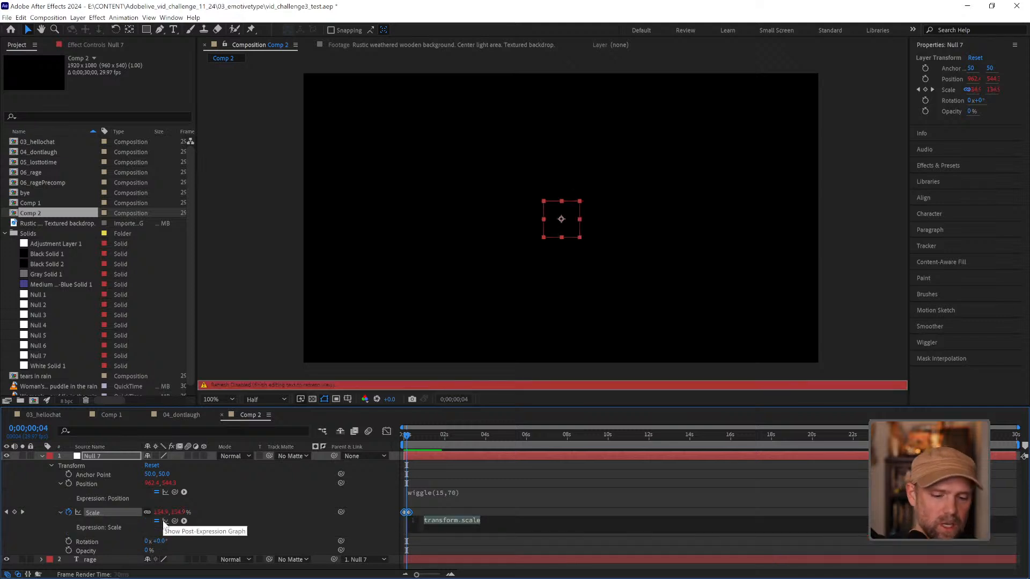
text(loop)
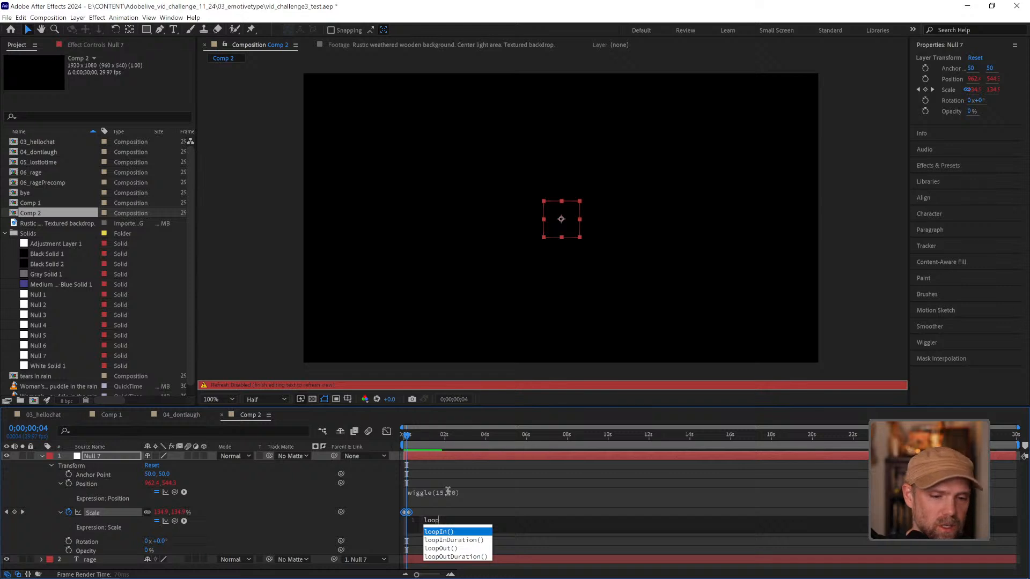
key(Down)
key(Down)
key(Return)
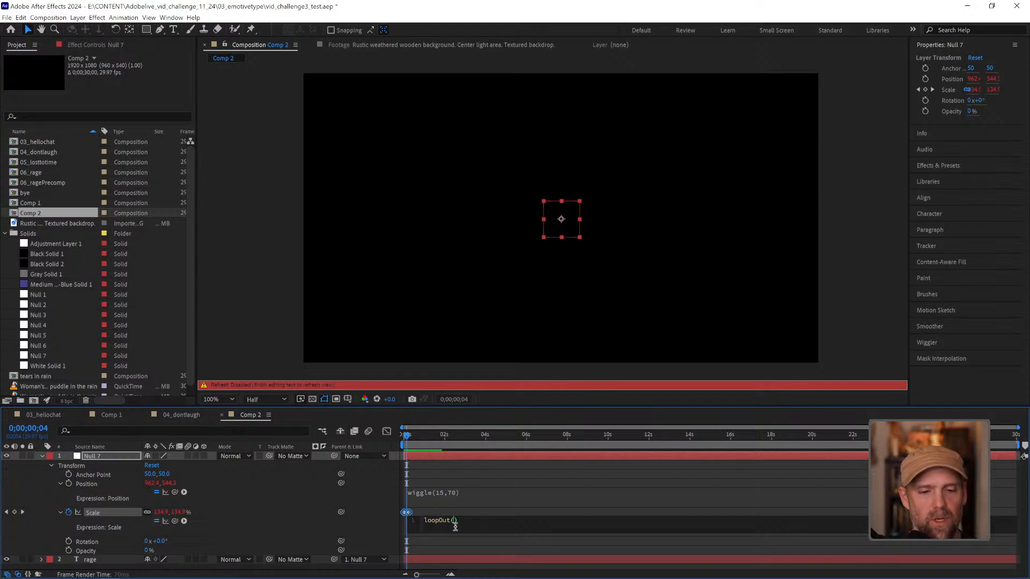
text(")
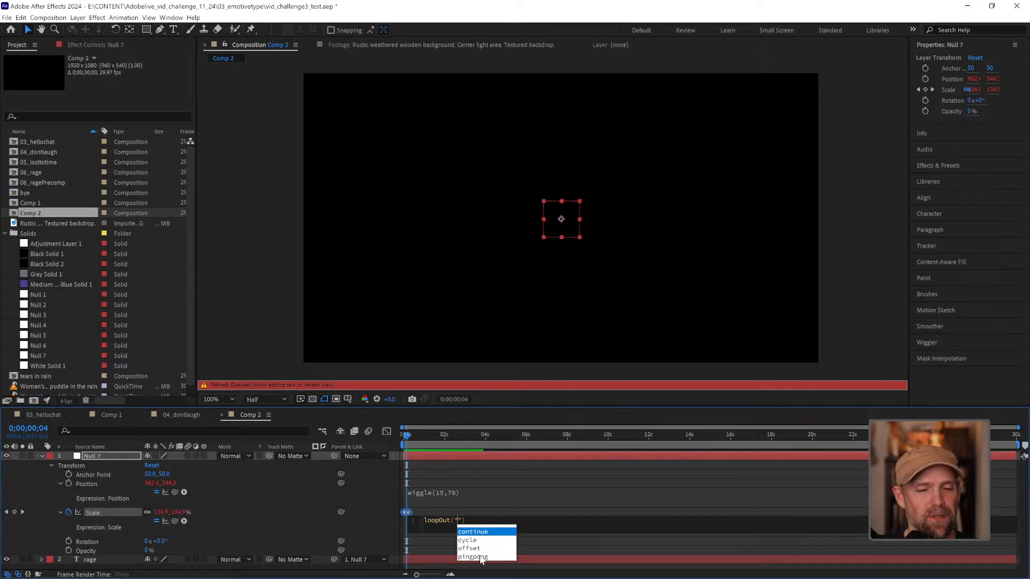
click(480, 557)
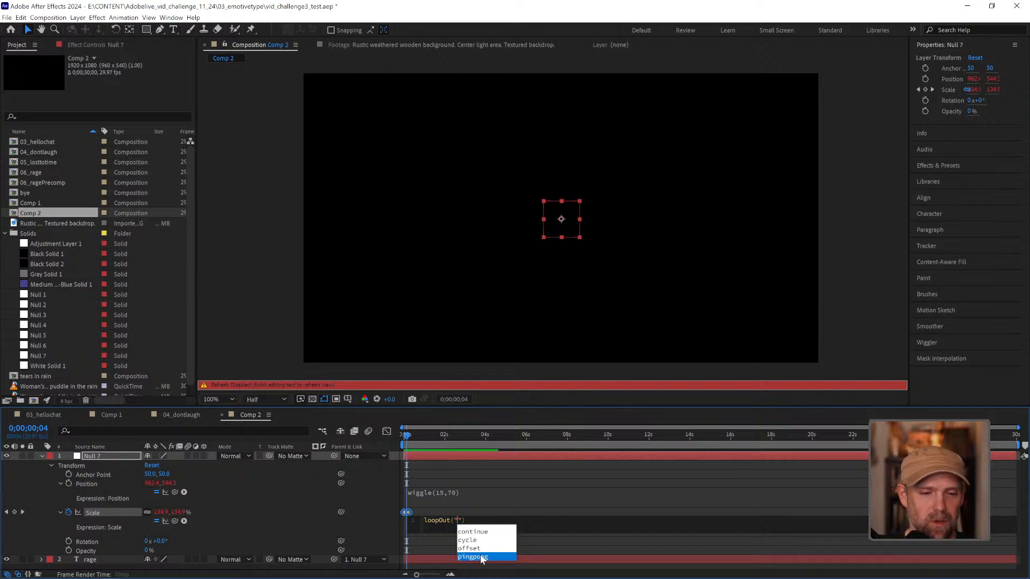
key(Return)
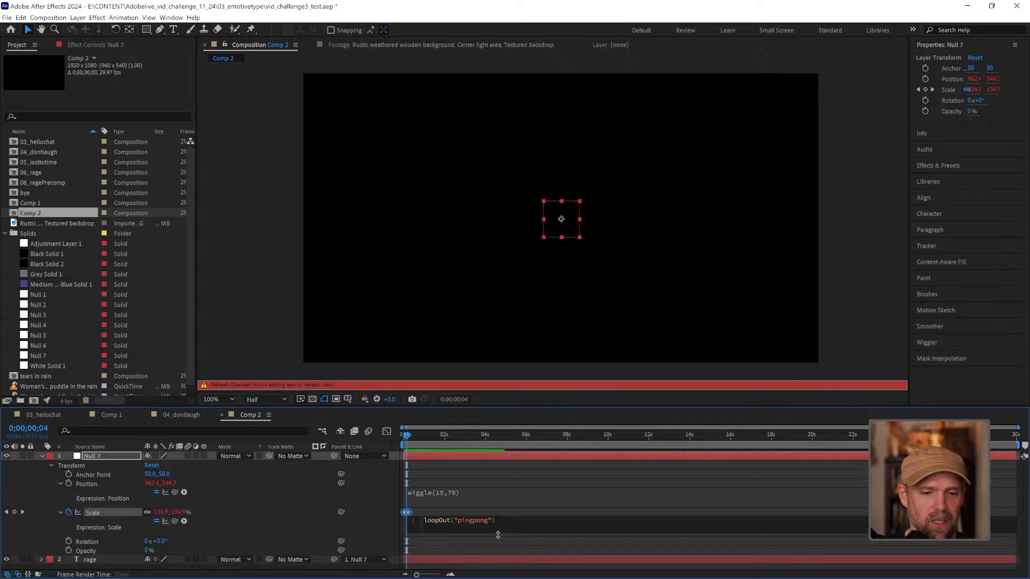
click(576, 500)
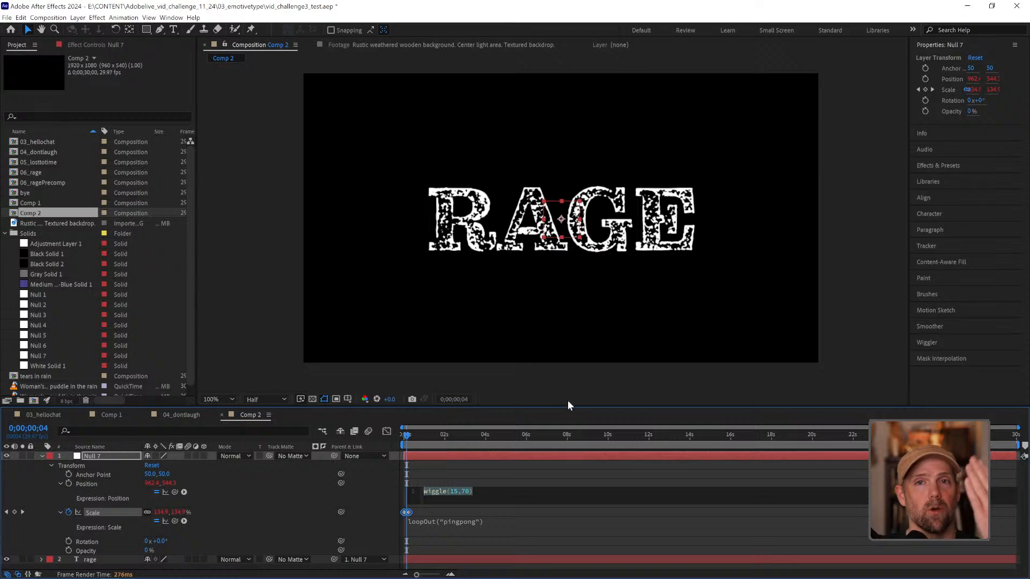
text(0)
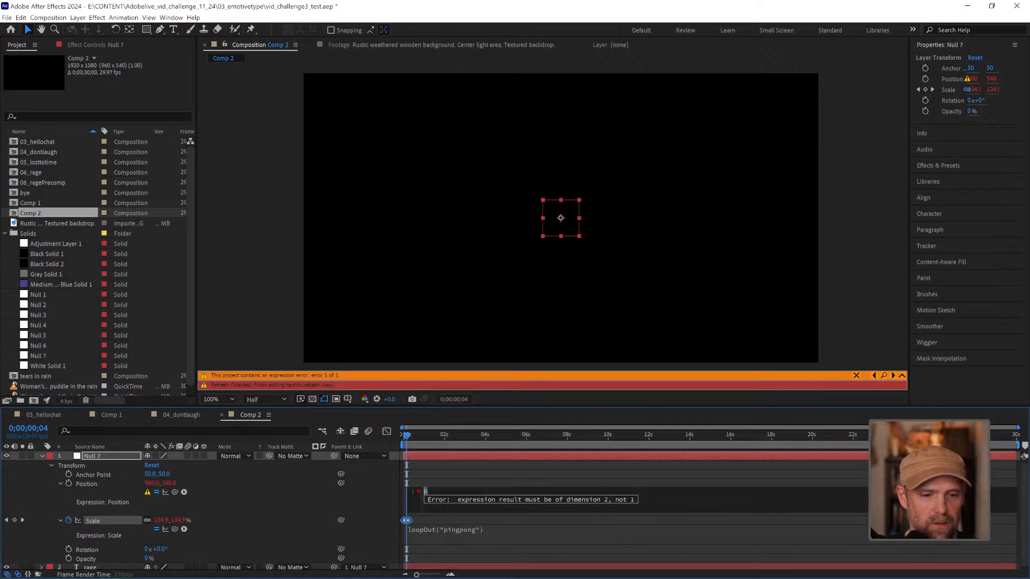
Step: Undo the last change to the null's Position expression and preview the shaking, pulsing text
key(ctrl+z)
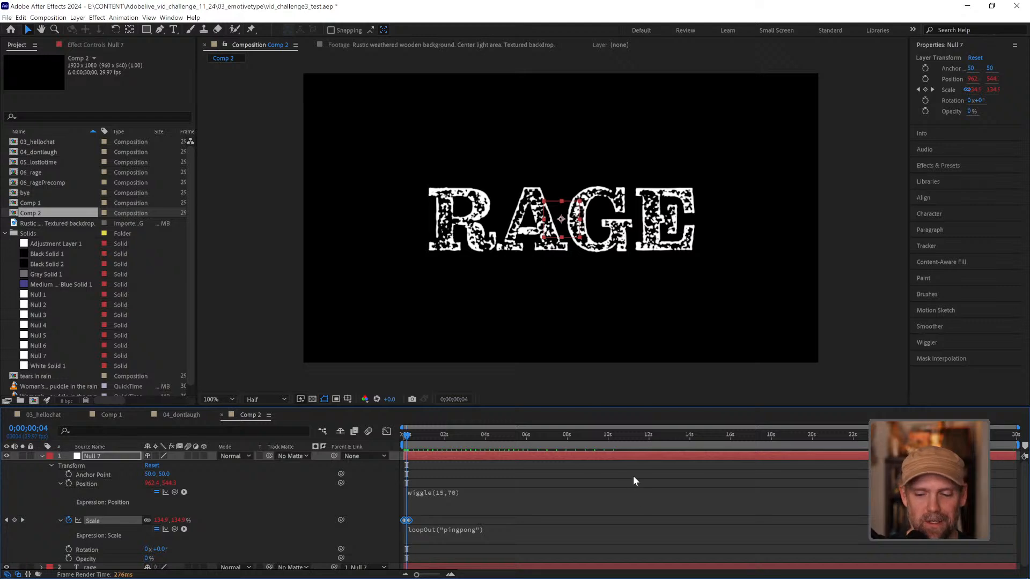
key(space)
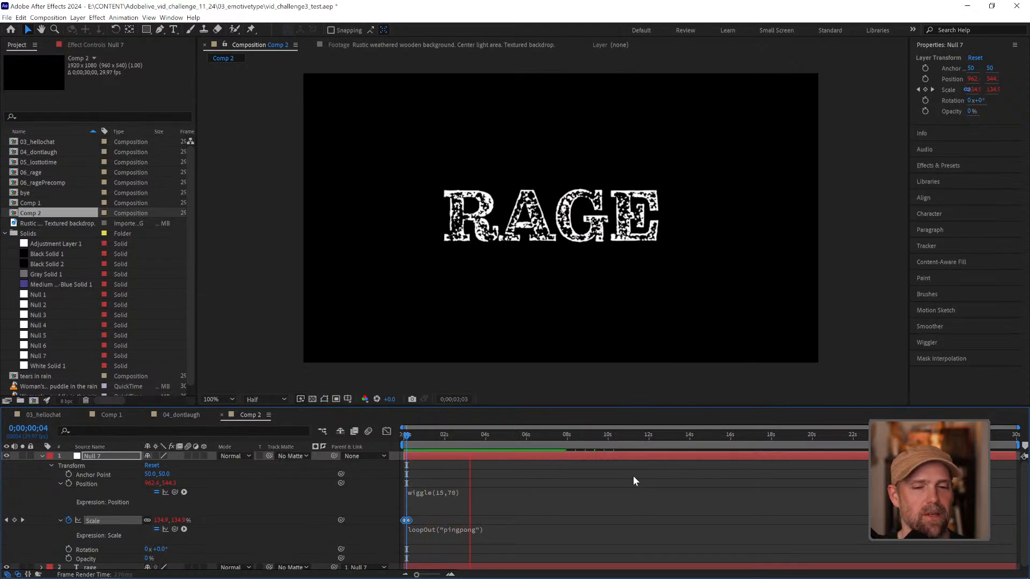
key(space)
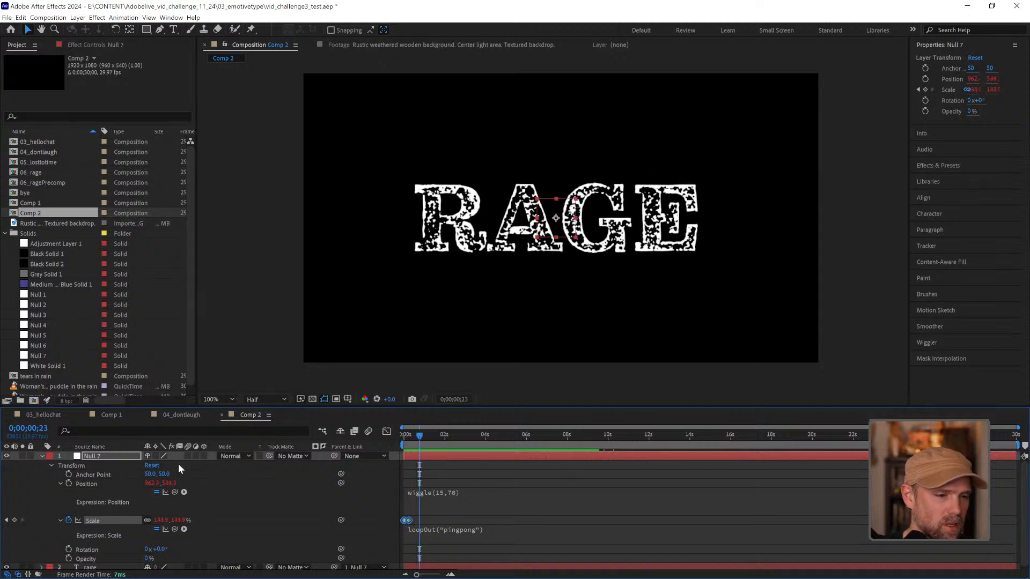
Step: Collapse the null layer, enable motion blur on the rage text layer but not on the null, and preview the animation
click(188, 455)
click(42, 456)
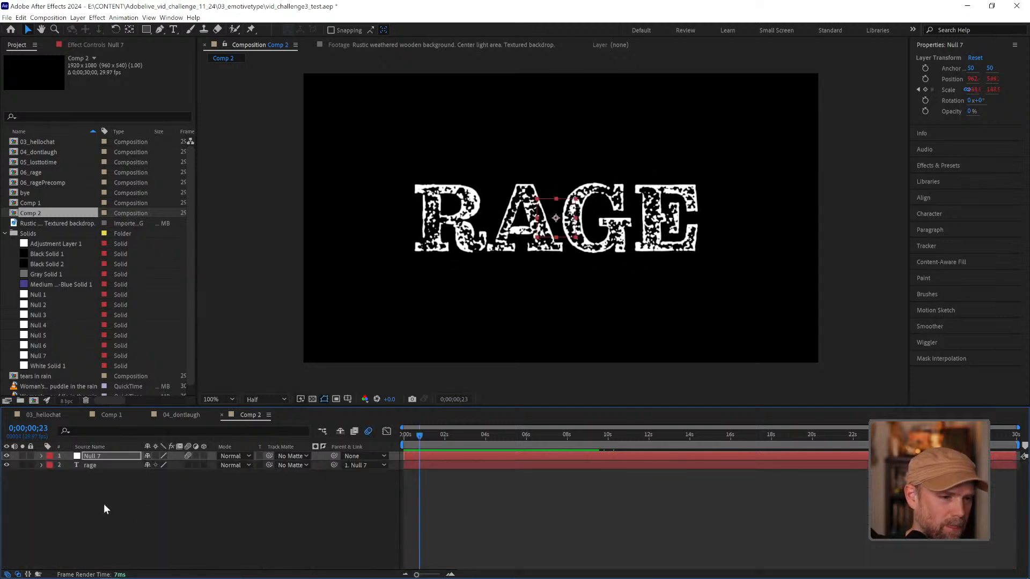
click(187, 464)
click(187, 455)
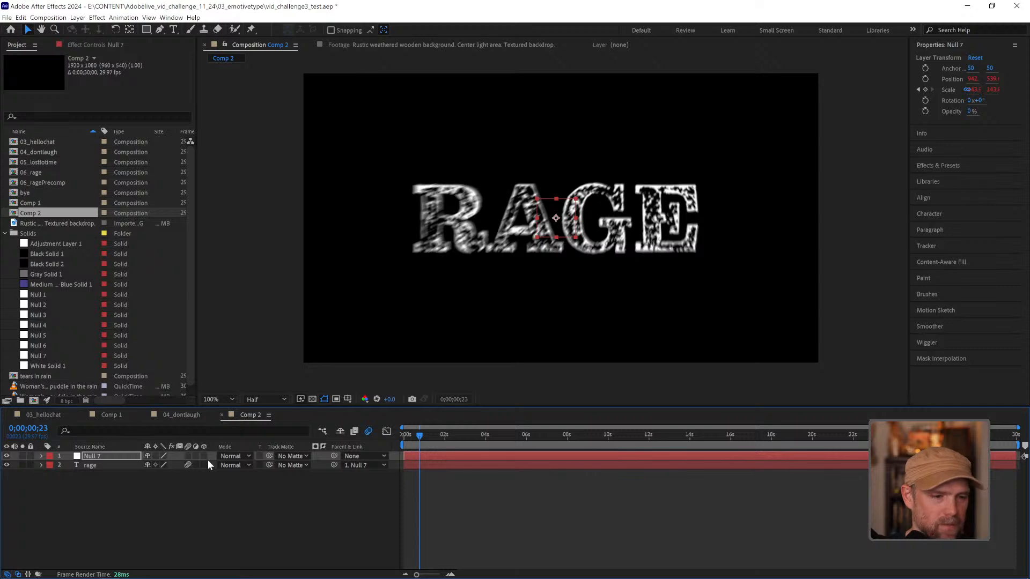
key(space)
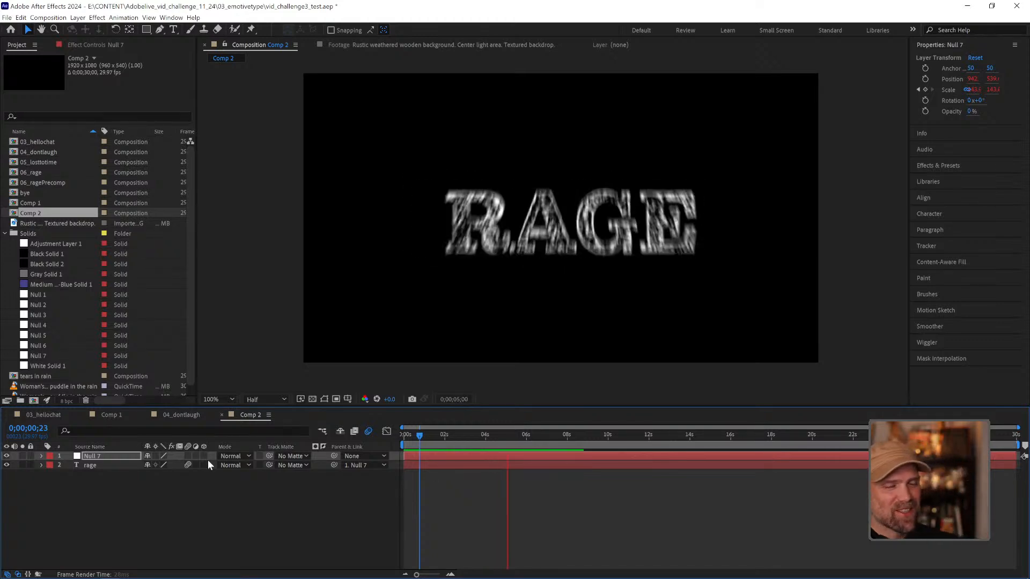
key(space)
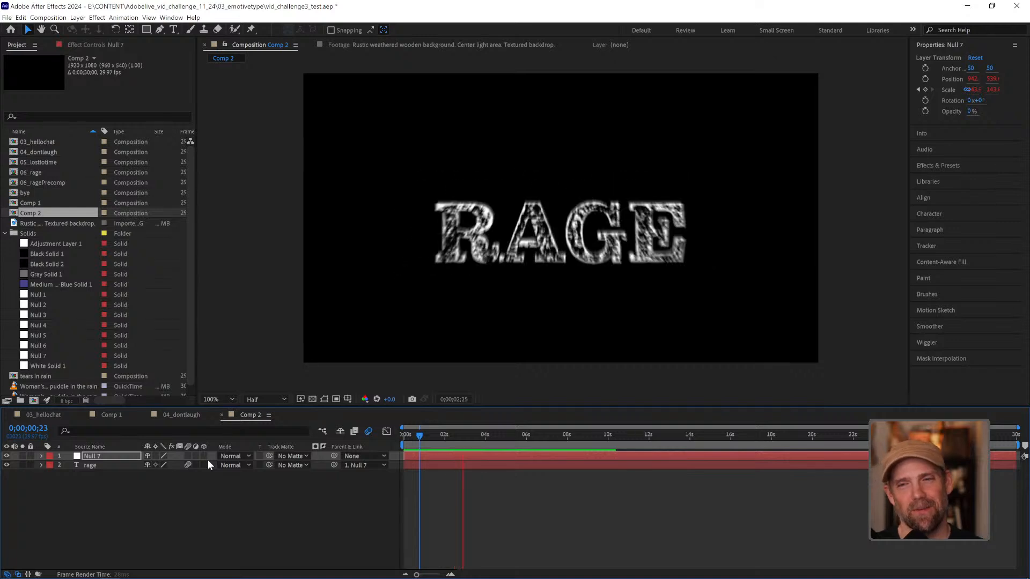
key(space)
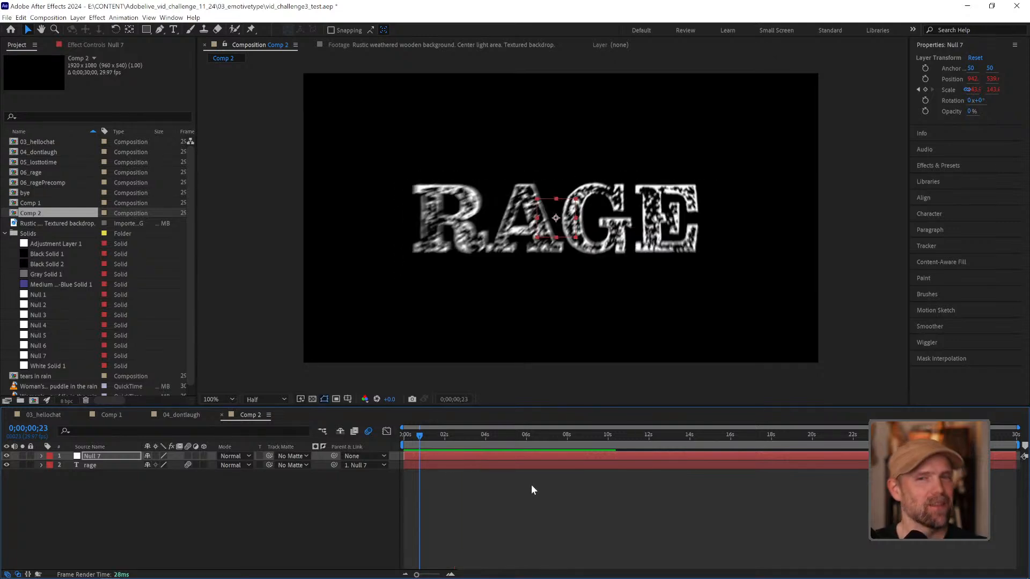
Step: Duplicate the rage text layer, stack the copy directly above the original, and shift both lines down to centre them in the frame
double_click(96, 465)
click(103, 465)
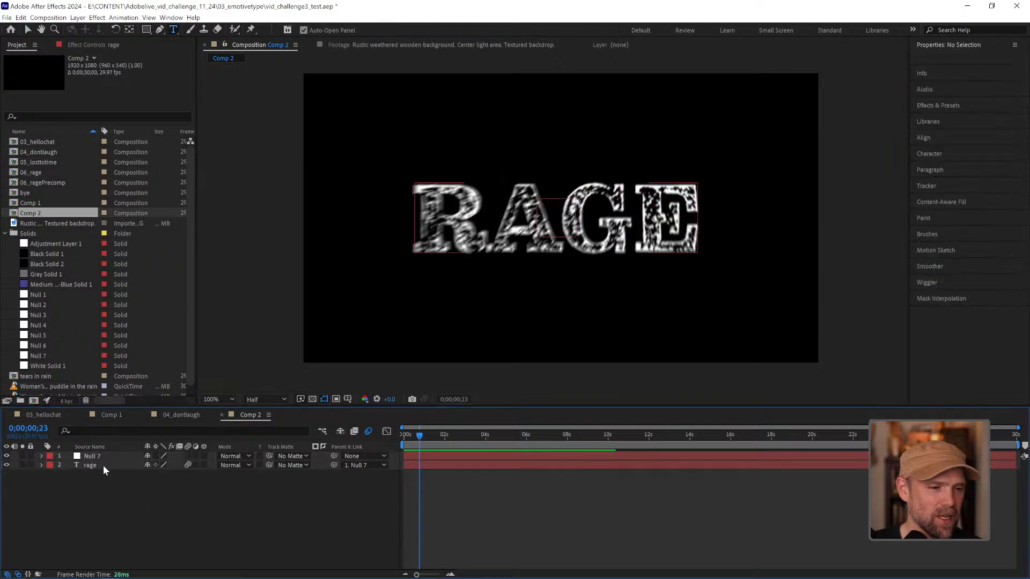
key(ctrl+d)
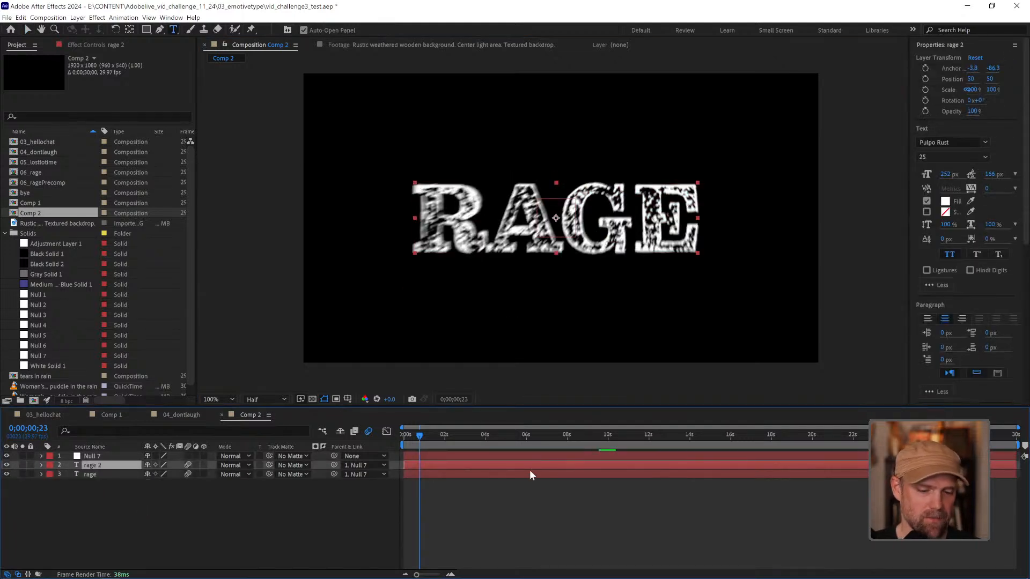
click(552, 489)
click(120, 464)
key(v)
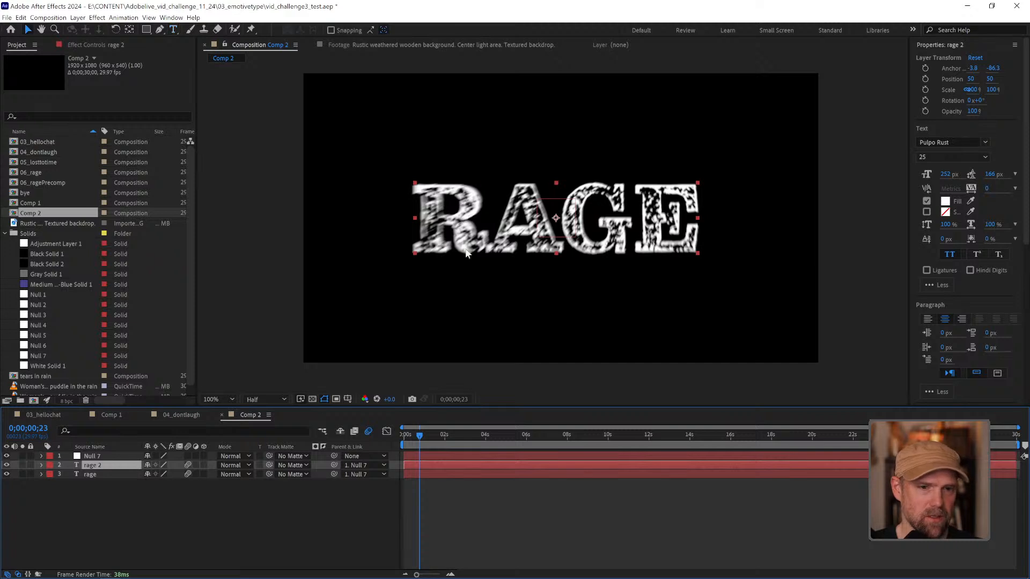
drag(549, 195, 555, 165)
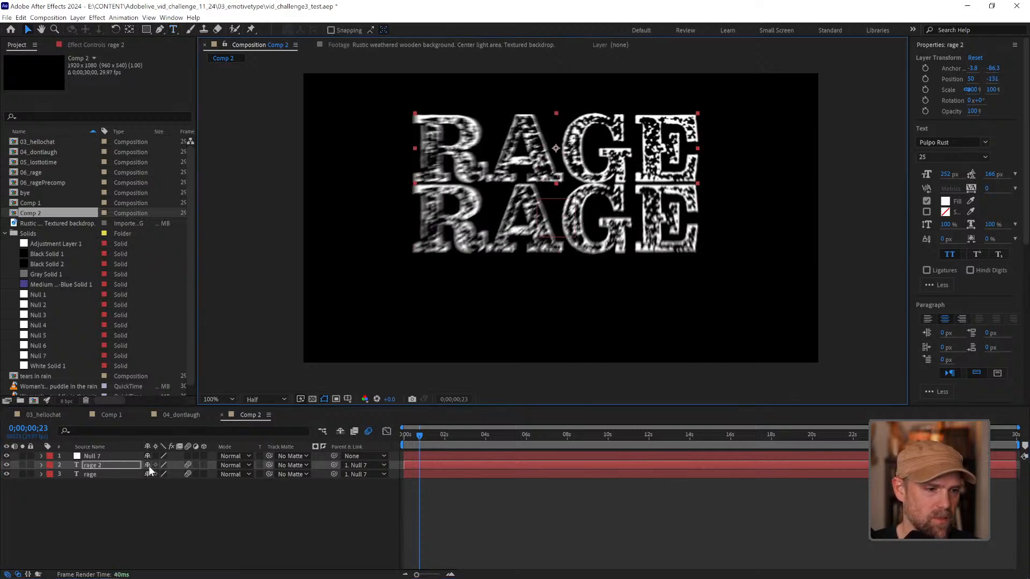
shift+click(107, 474)
drag(510, 246, 512, 270)
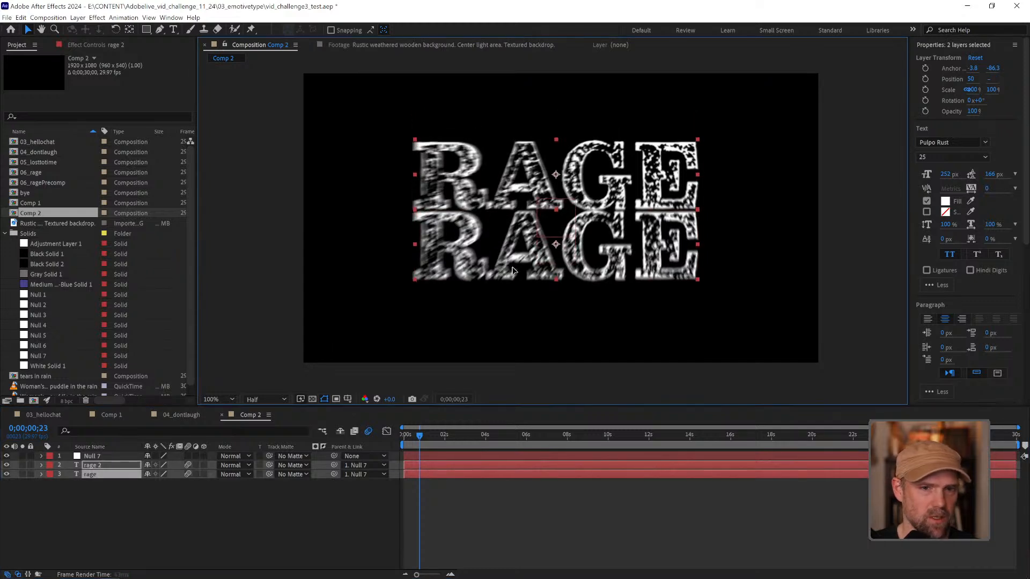
Step: Replace the text of the upper line with "I'm so"
click(102, 465)
double_click(101, 465)
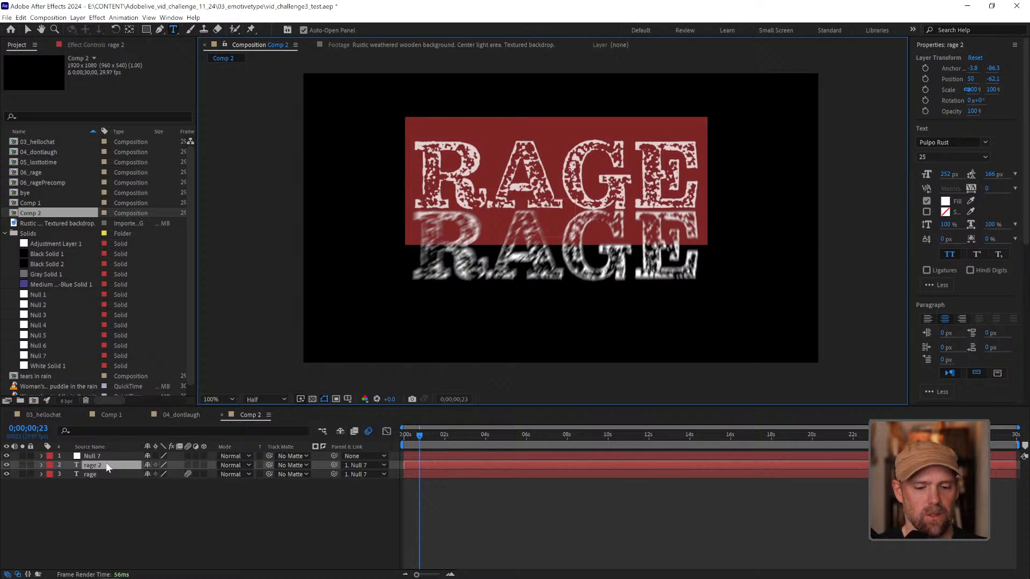
text(I'm)
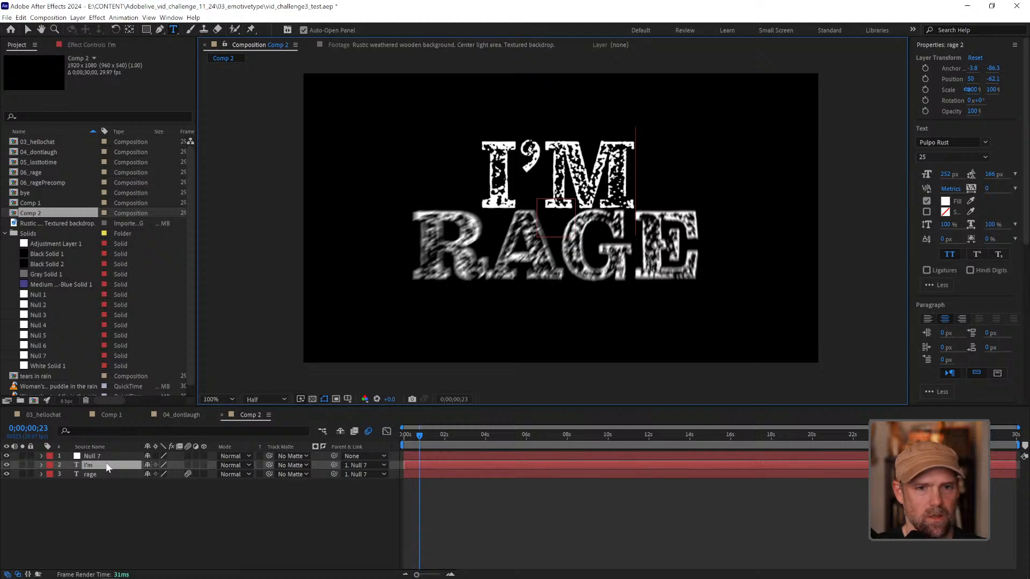
key(BackSpace)
key(BackSpace)
text(am)
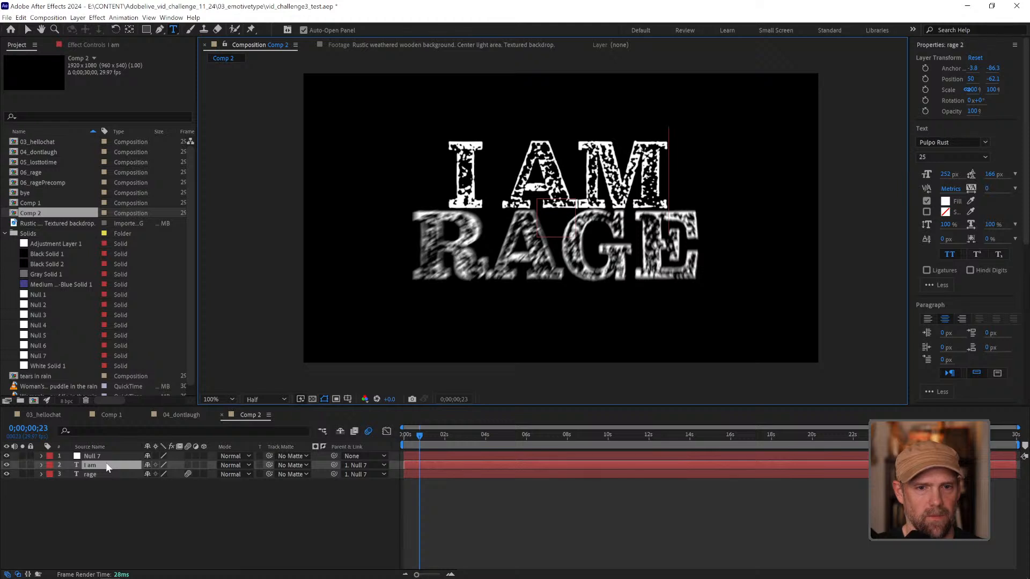
key(BackSpace)
key(BackSpace)
key(BackSpace)
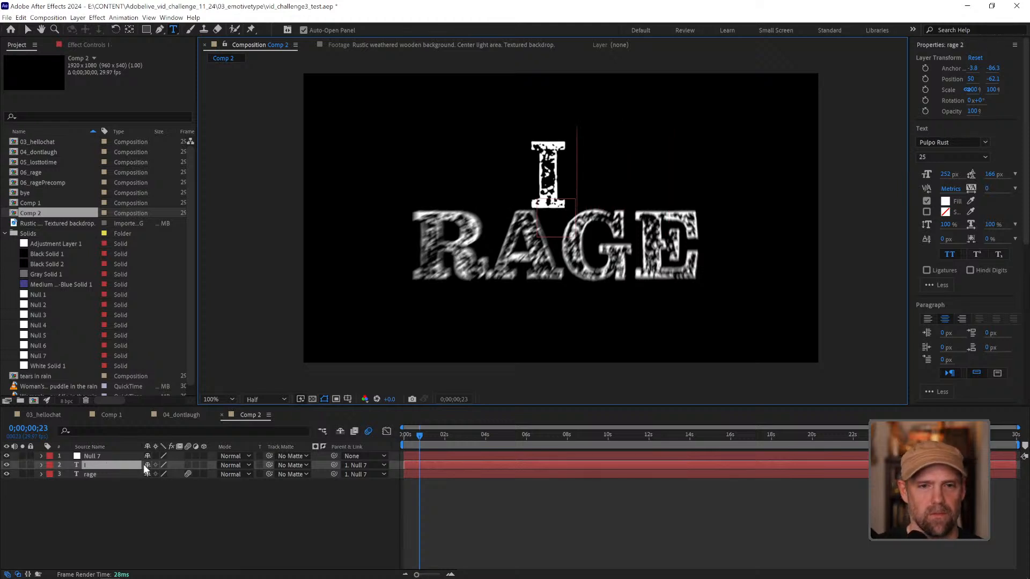
text('m so)
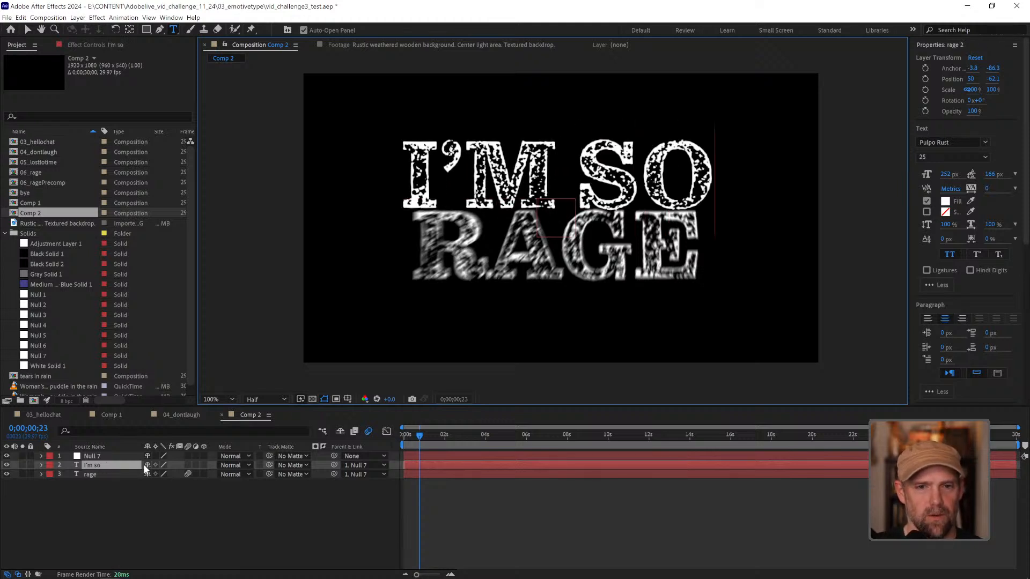
Step: Change the lower line's text to "angy" and turn off All Caps for it
click(220, 482)
double_click(98, 474)
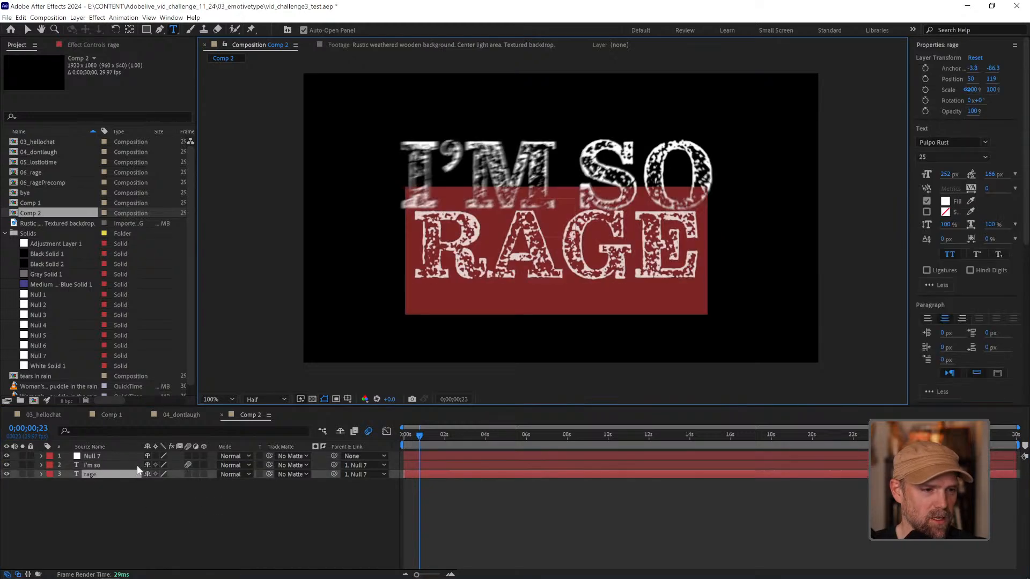
text(angy)
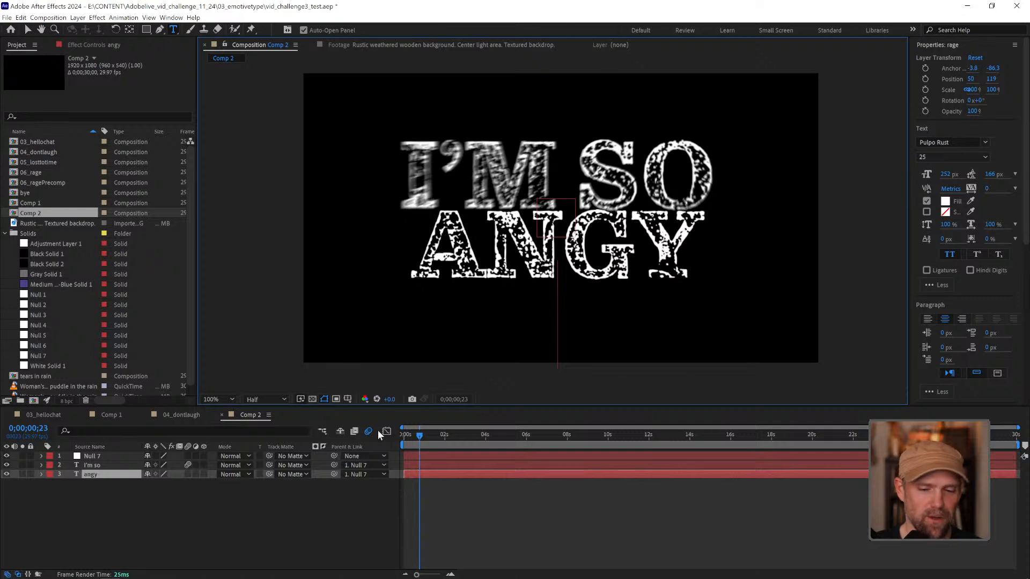
click(99, 474)
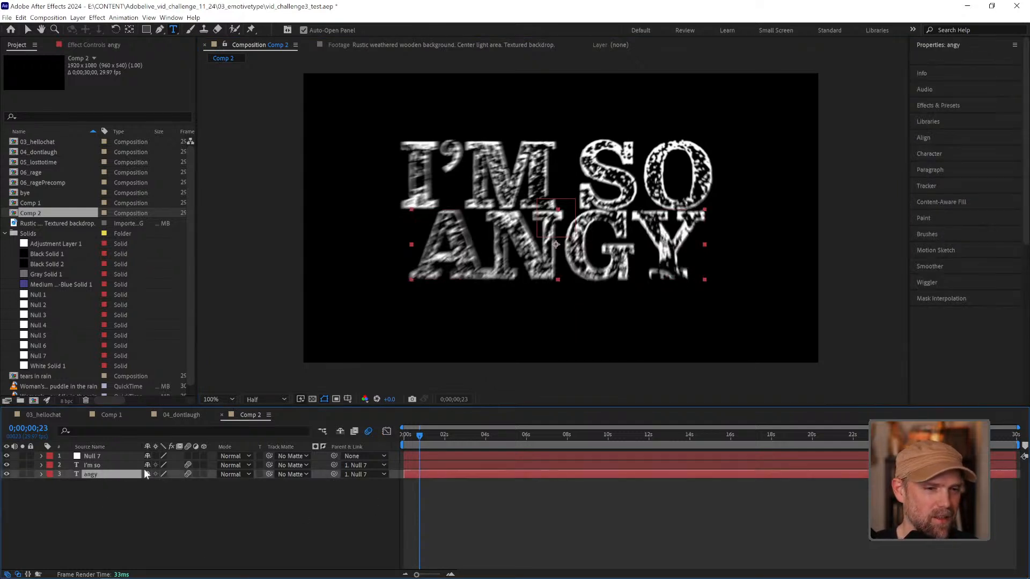
click(949, 255)
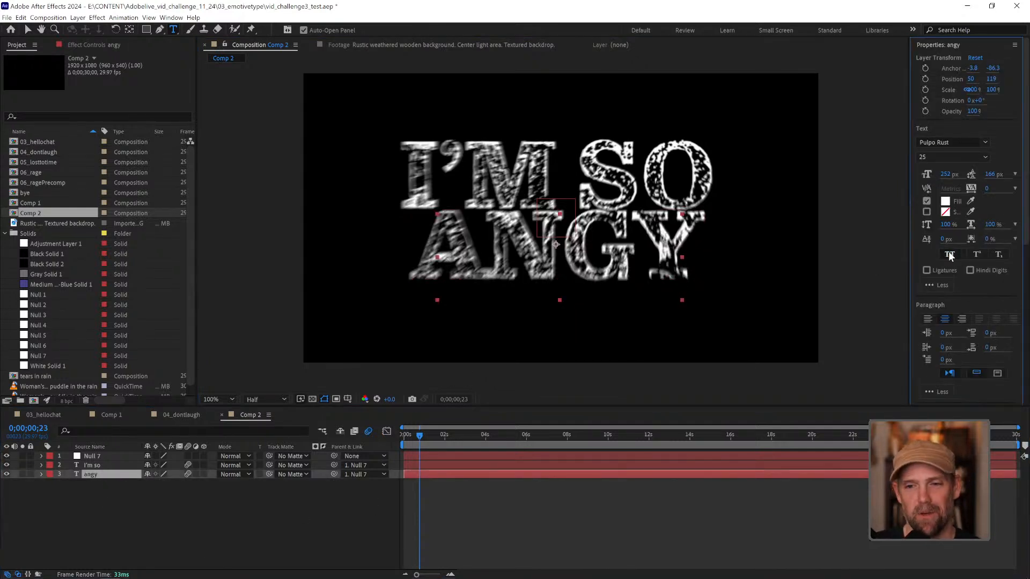
Step: Scale the "I'm so" line down to about 74% so it sits close above "angy", and preview the two-line animation
click(95, 466)
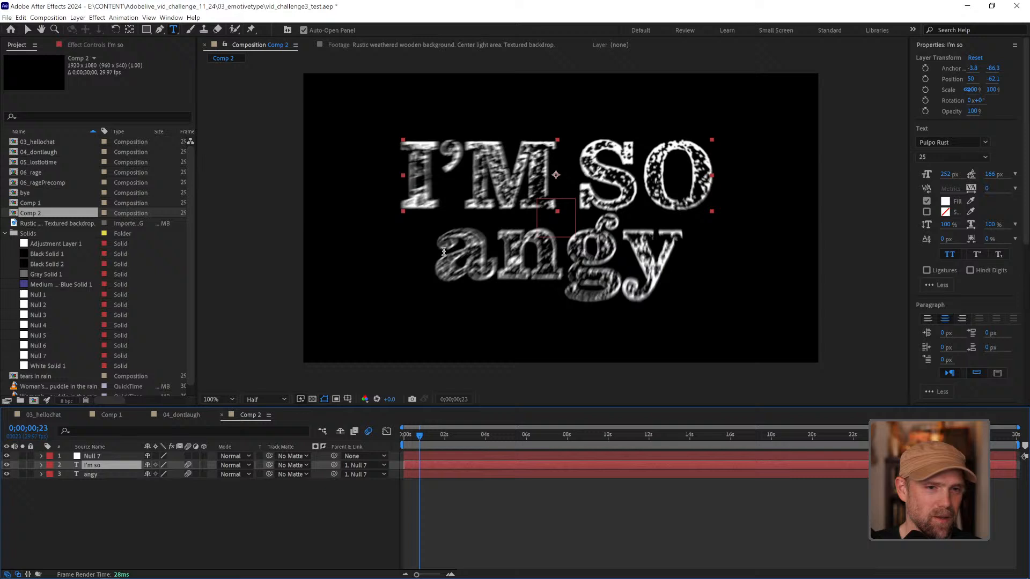
click(611, 500)
click(110, 466)
key(v)
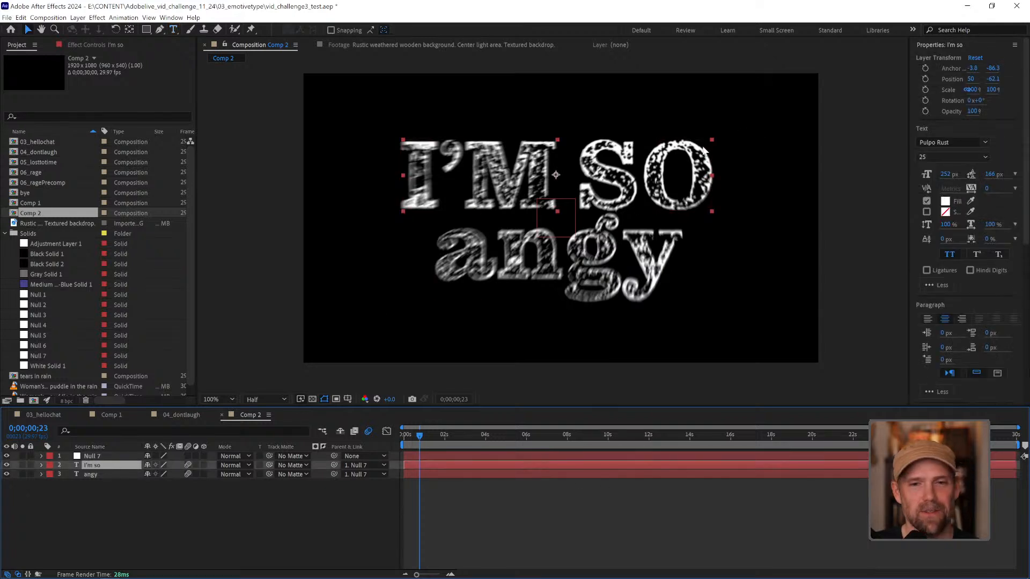
drag(711, 141, 629, 212)
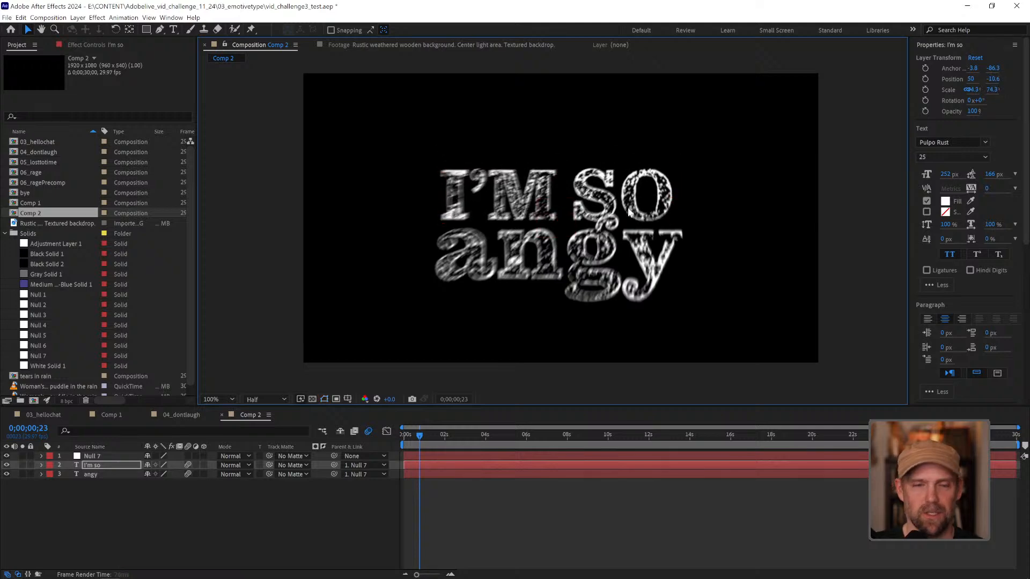
key(space)
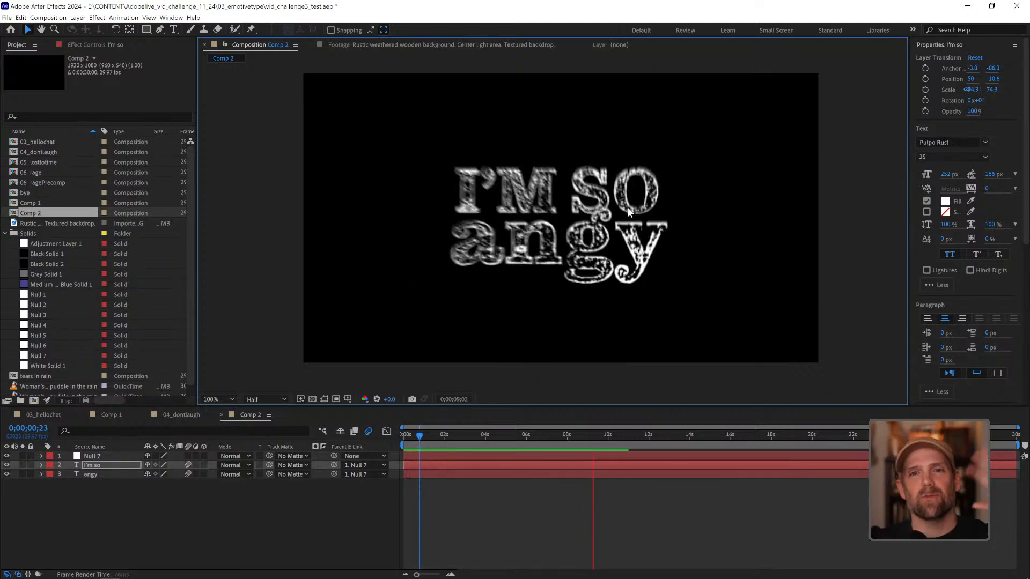
key(space)
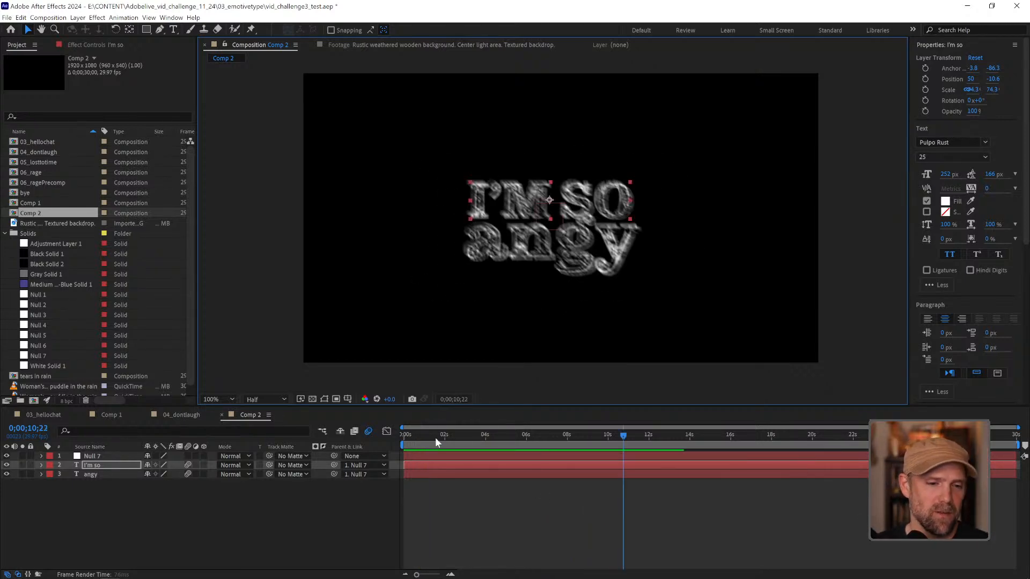
drag(409, 436, 466, 440)
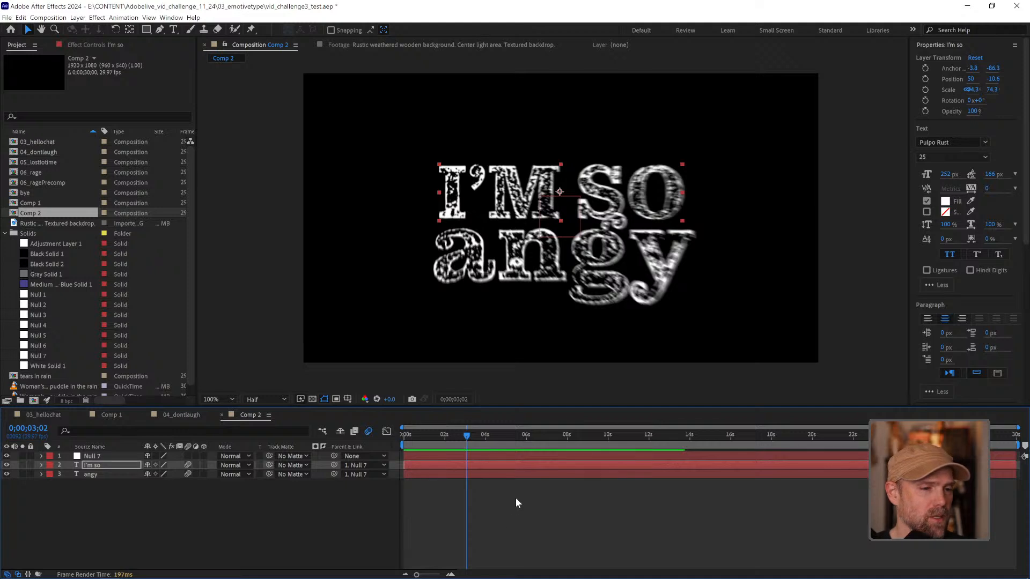
click(544, 518)
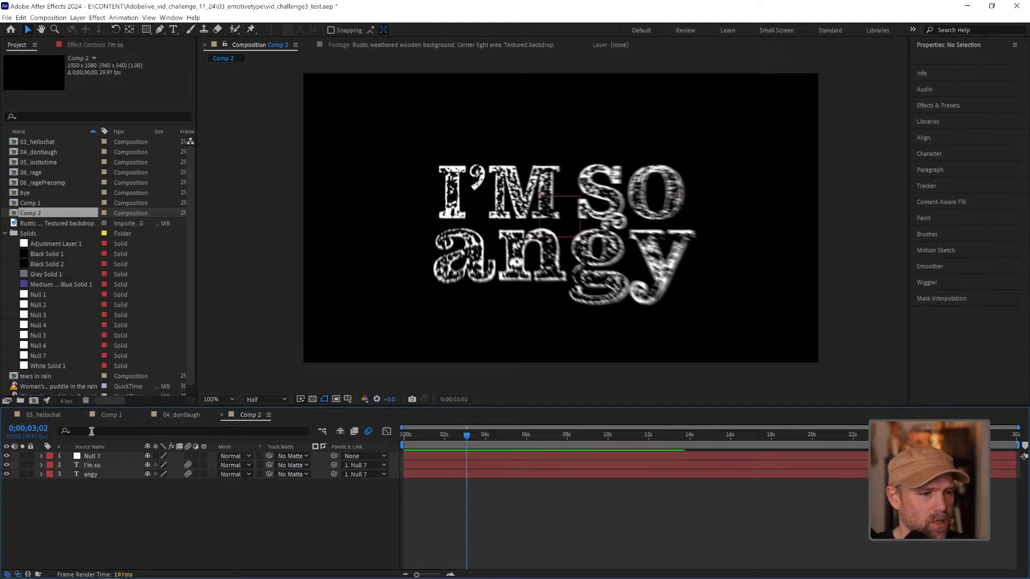
Step: Create a new composition and add a text layer reading "hello" in the Chaloops Regular font
click(33, 400)
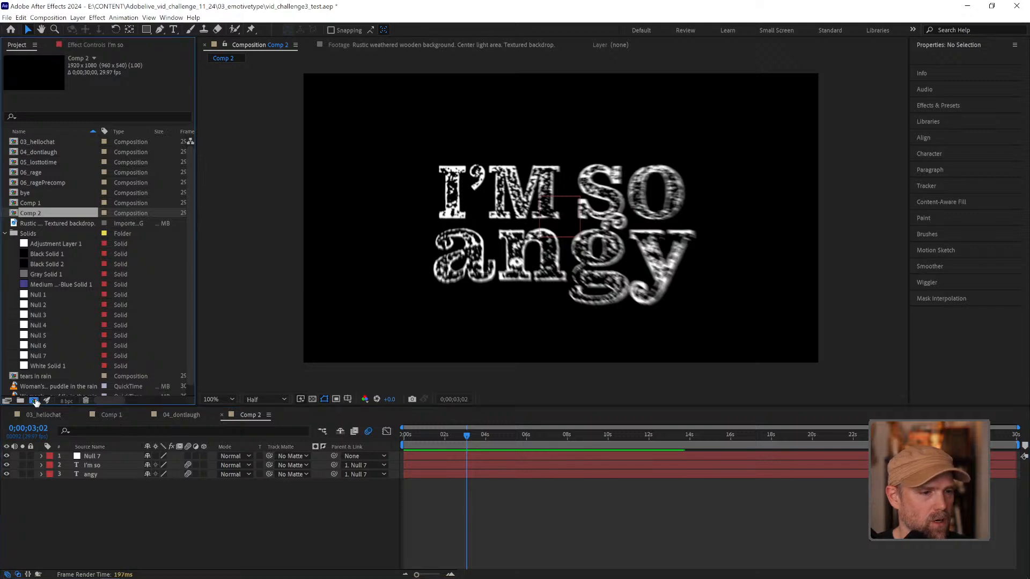
click(626, 453)
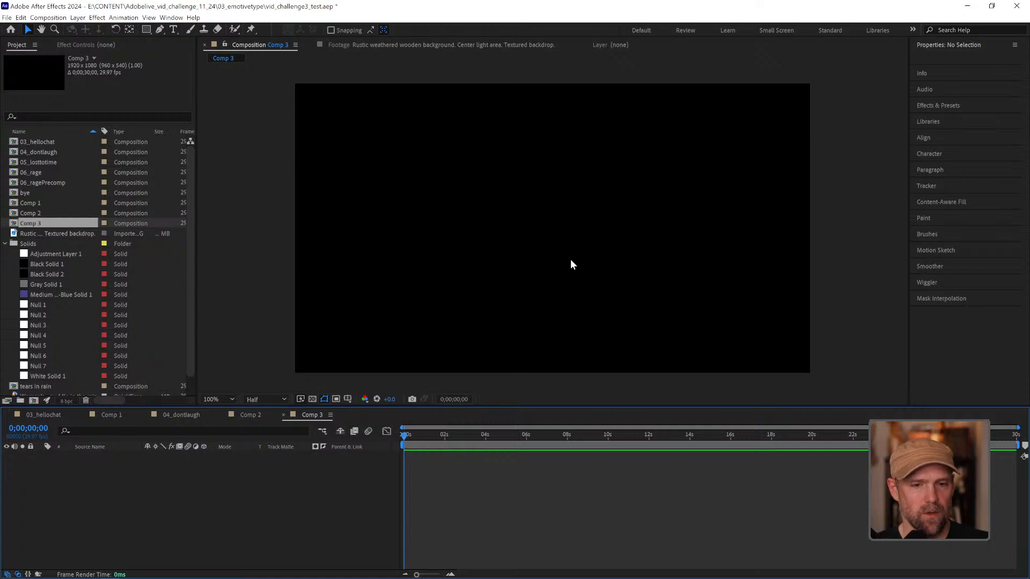
key(ctrl+t)
click(531, 212)
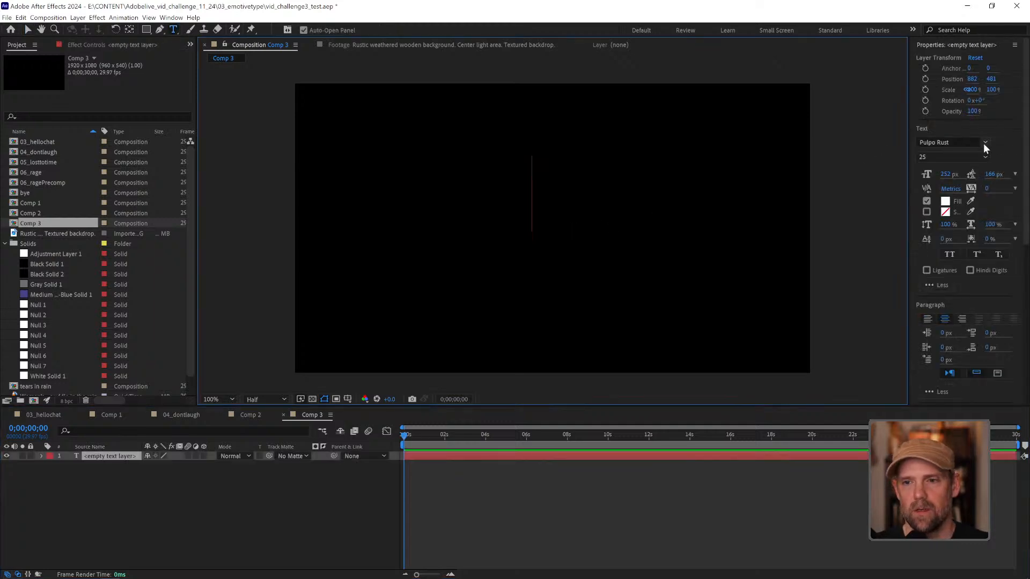
click(984, 142)
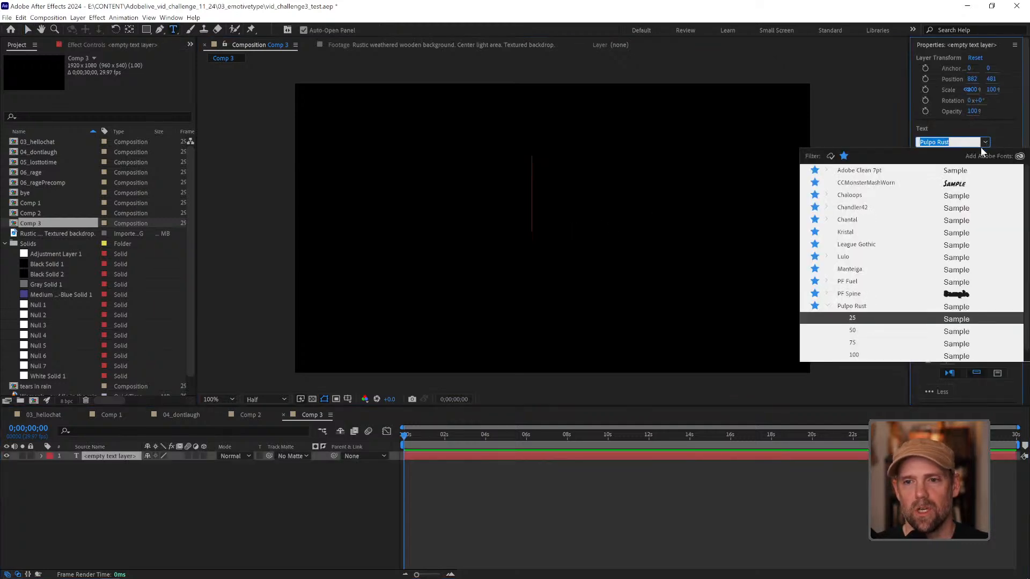
click(856, 195)
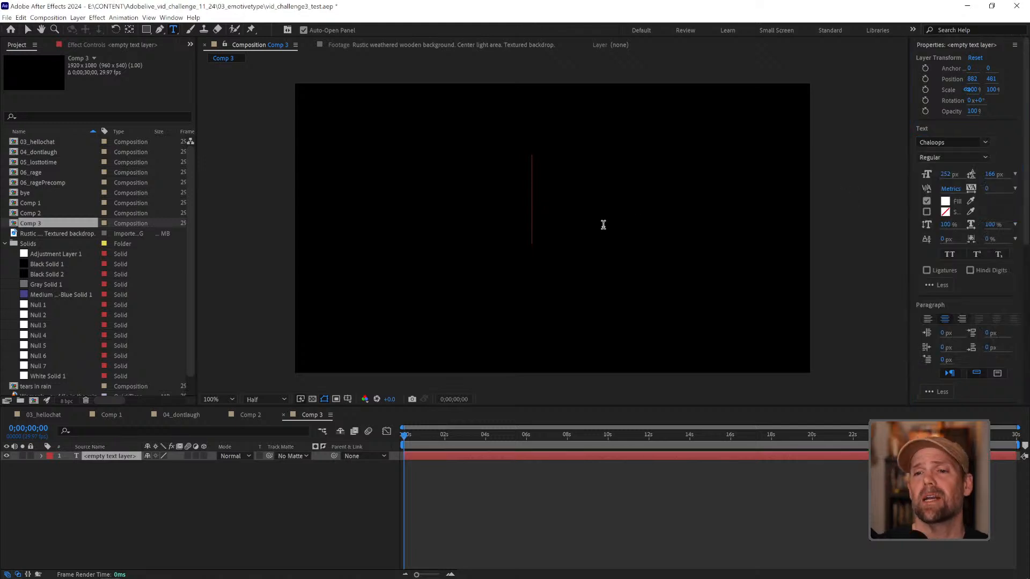
text(hello)
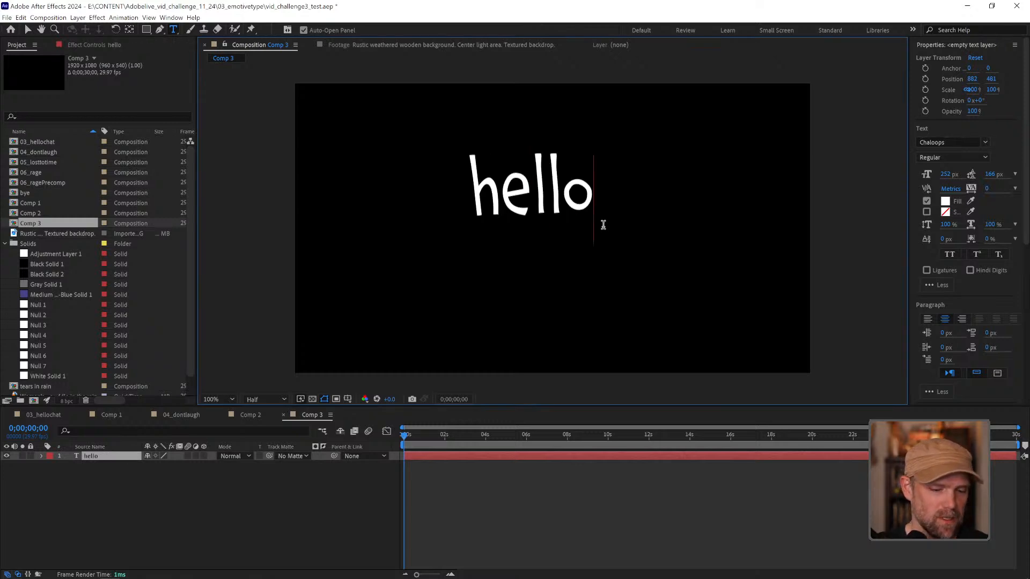
Step: Extend the text to read "hello chat" and centre the text layer in the composition
text( chat)
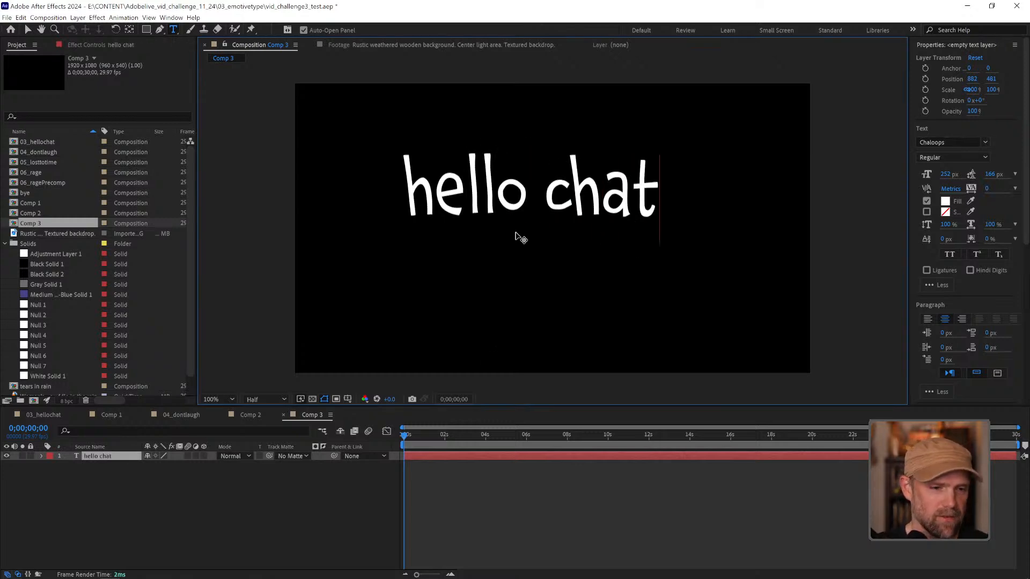
click(474, 509)
click(116, 456)
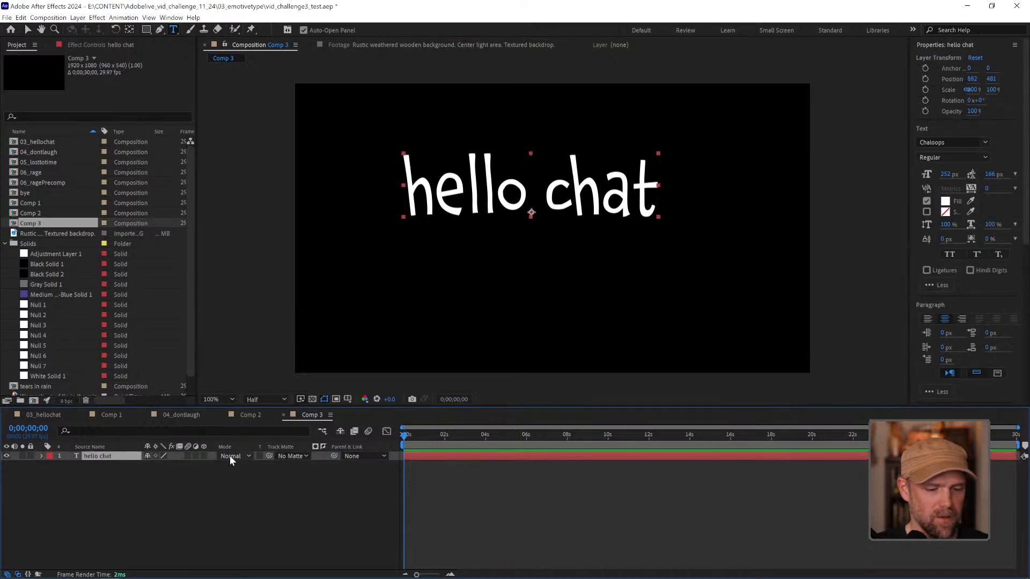
key(ctrl+Home)
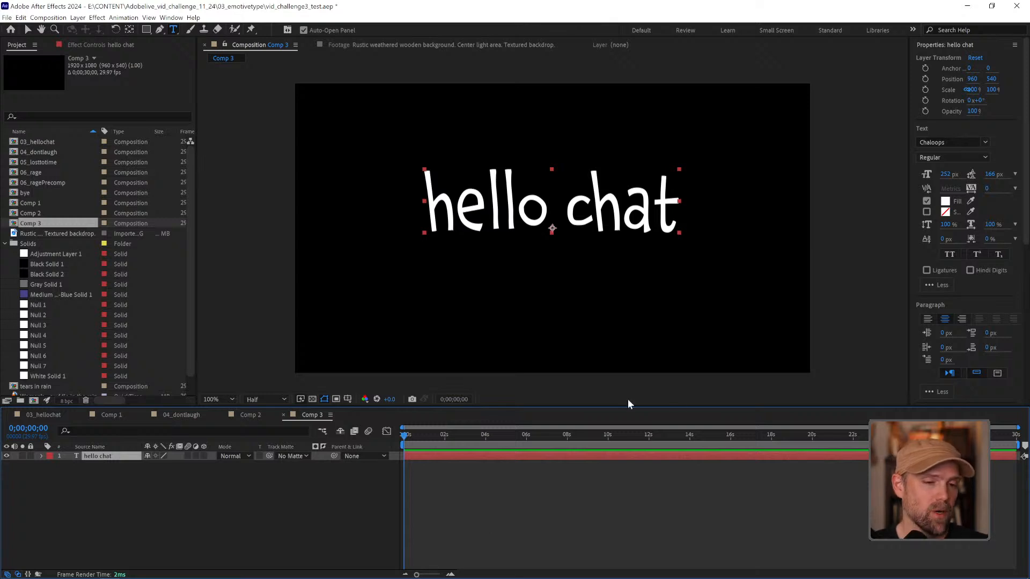
click(631, 484)
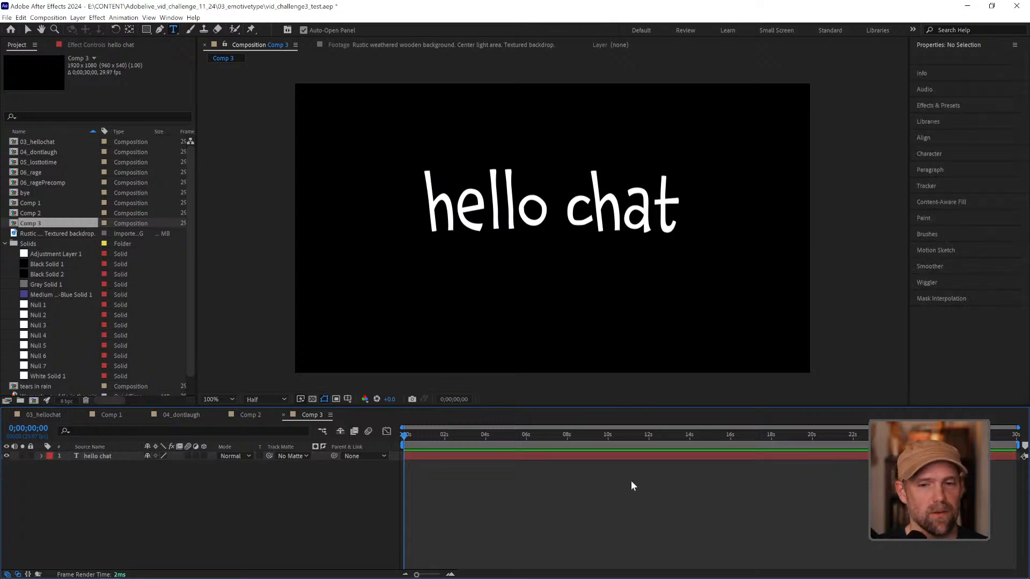
Step: Apply the Turbulent Displace effect to the "hello chat" layer, then try a different Evolution angle and undo it
click(954, 106)
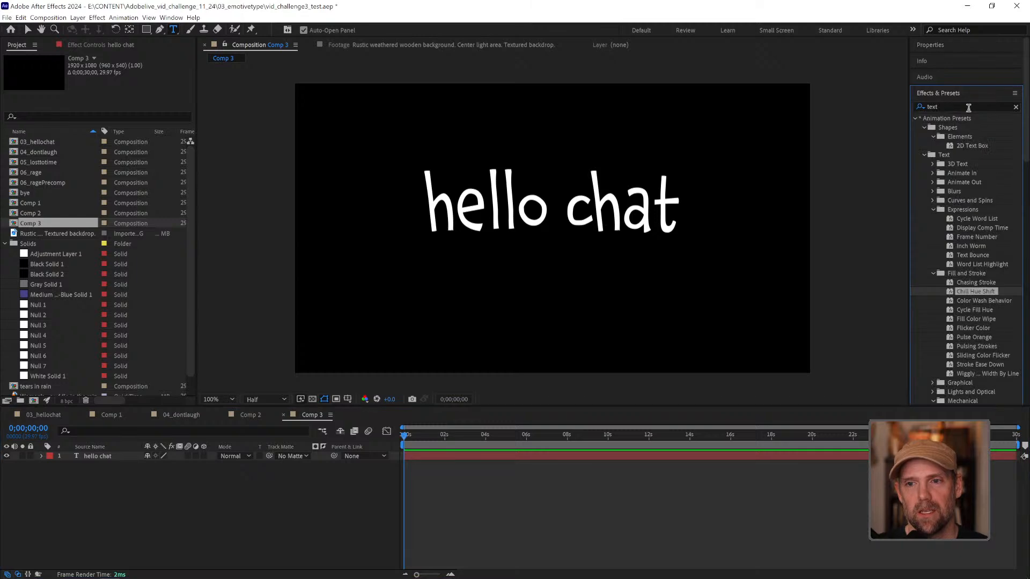
click(948, 110)
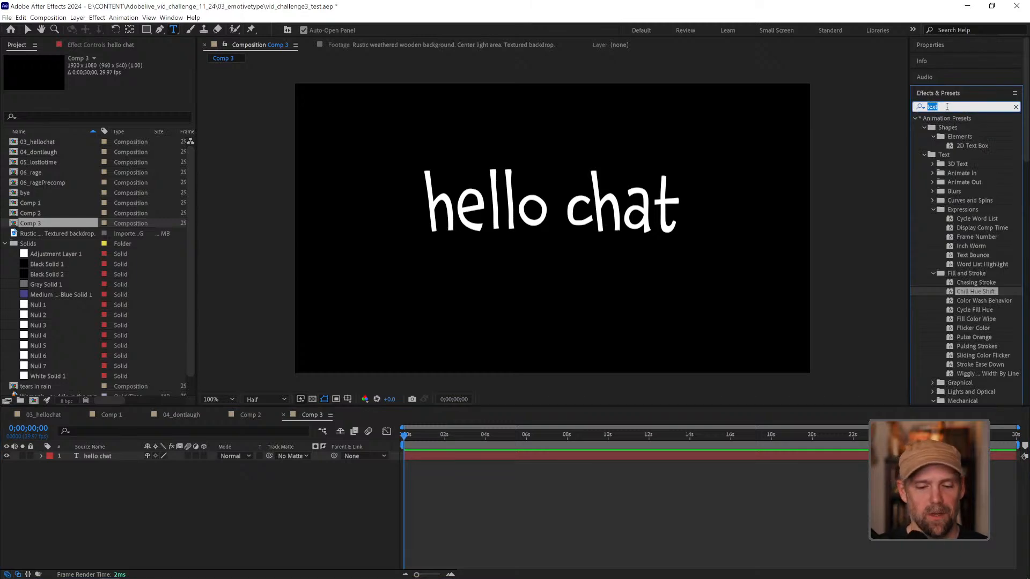
text(turb)
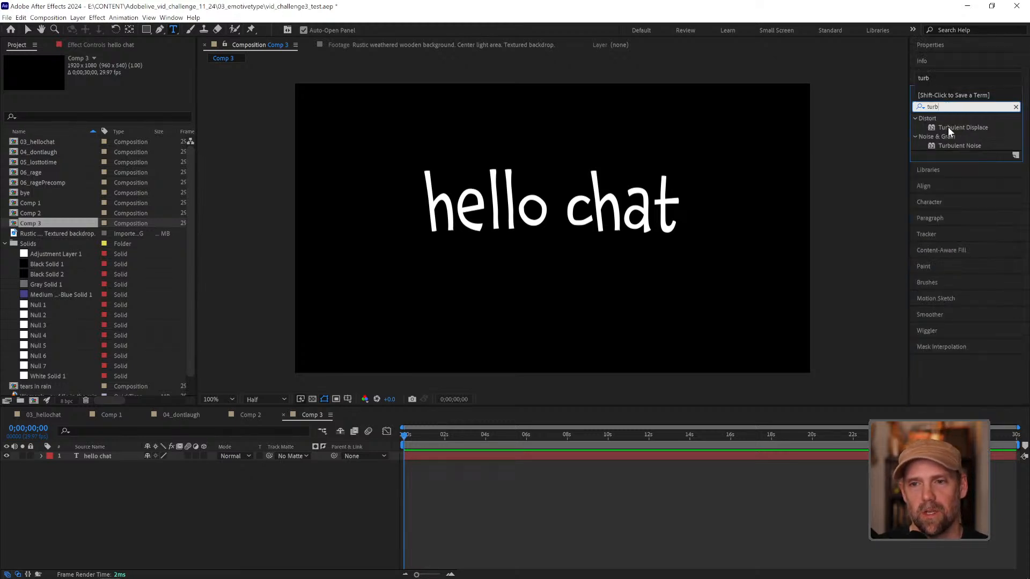
click(947, 127)
drag(931, 128, 83, 457)
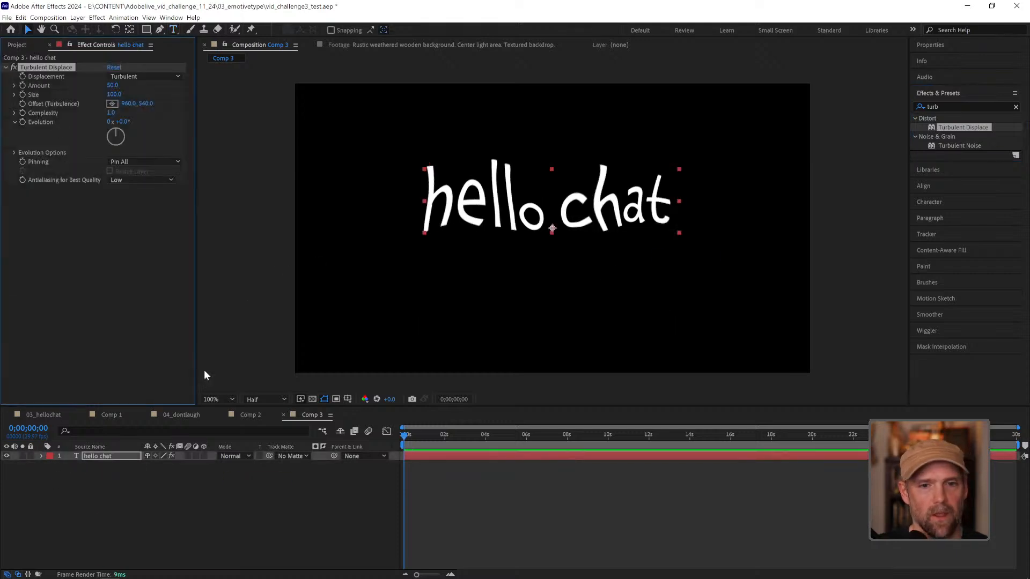
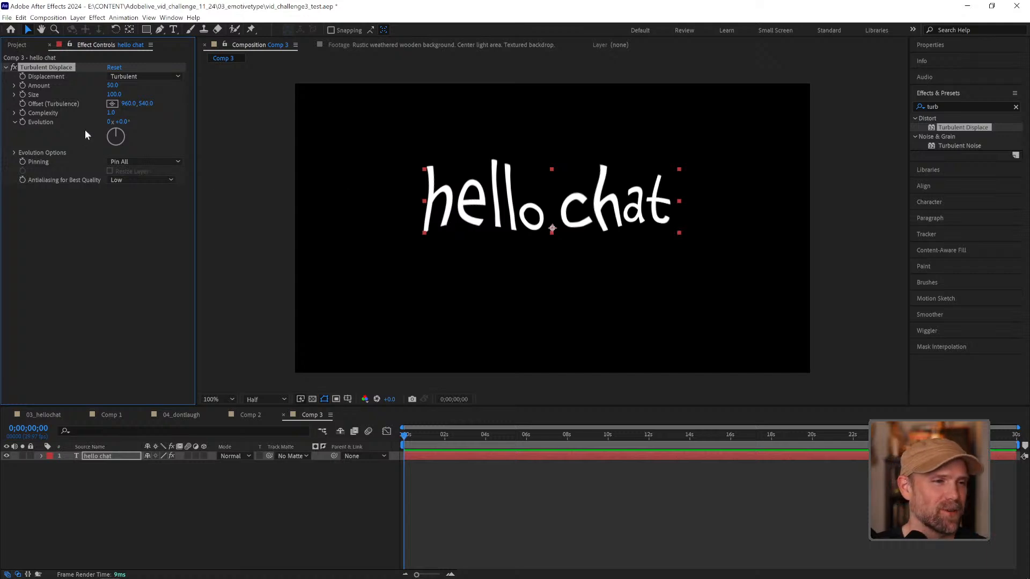
mouse_move(129, 129)
mouse_down()
mouse_move(127, 146)
mouse_move(95, 144)
mouse_move(130, 129)
mouse_move(128, 153)
mouse_move(93, 143)
mouse_move(131, 130)
mouse_up()
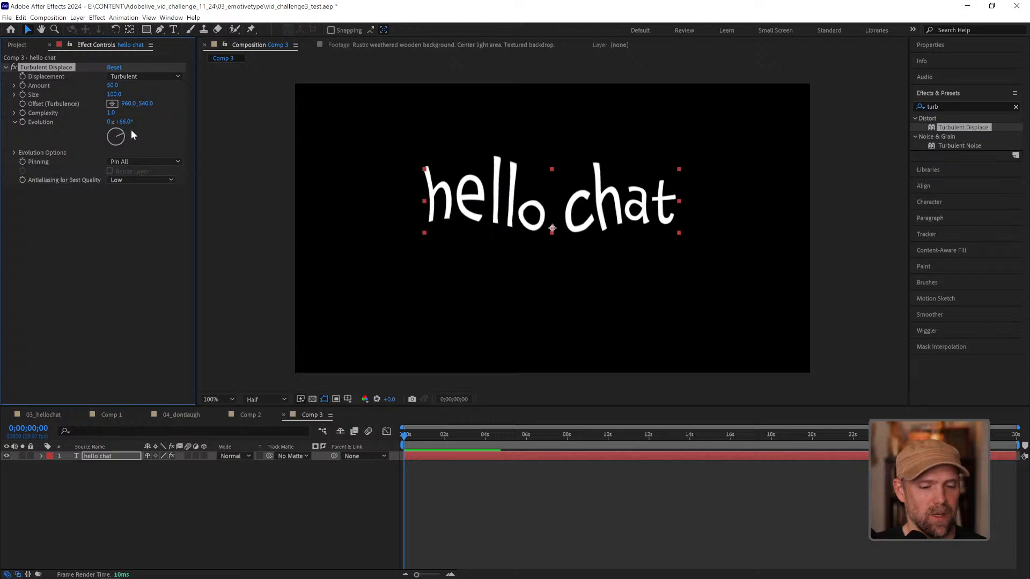
key(ctrl+z)
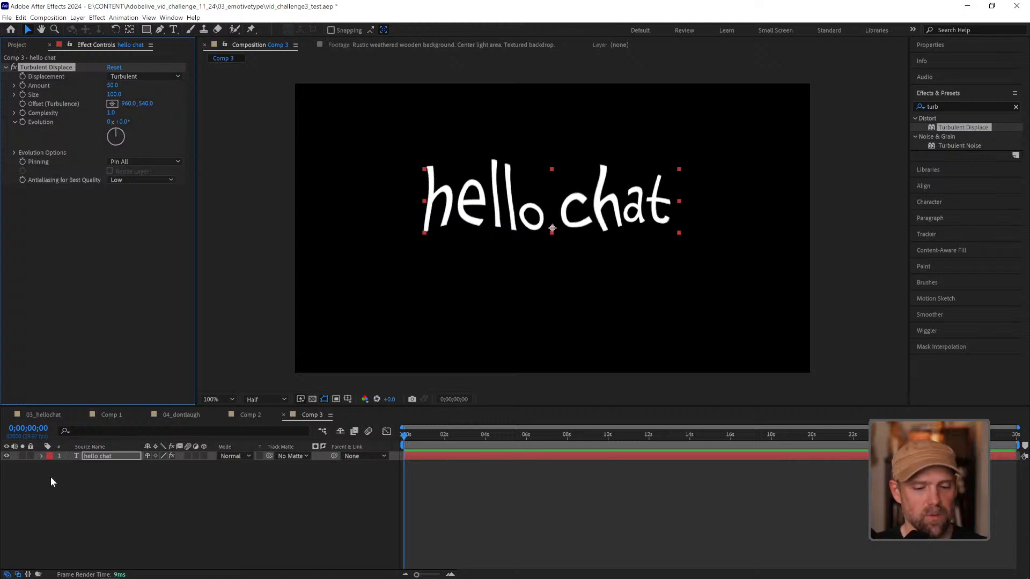
Step: Add the expression time*5000 to the Evolution property of Turbulent Displace and preview the wobbling text
key(e)
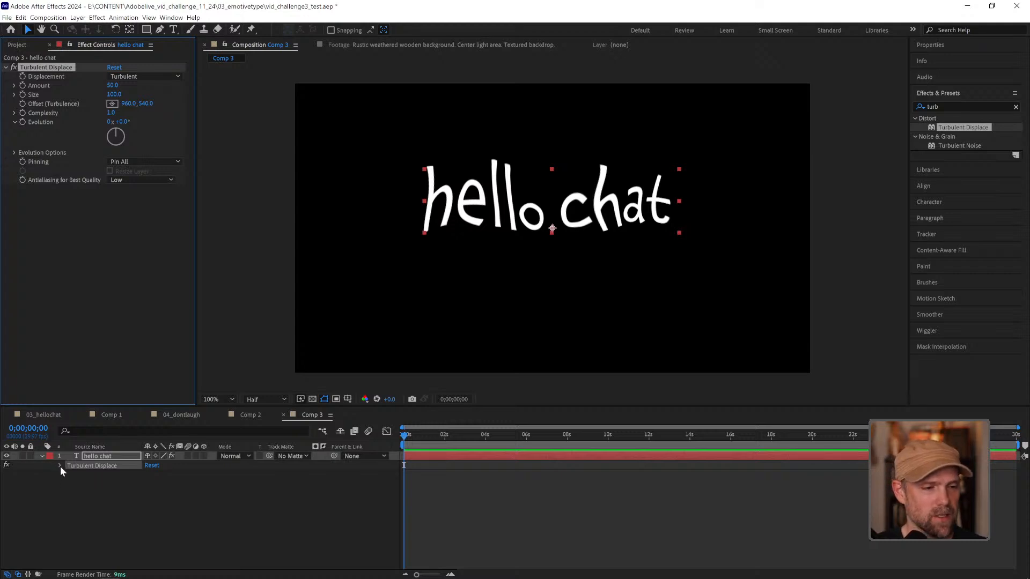
click(60, 465)
click(117, 527)
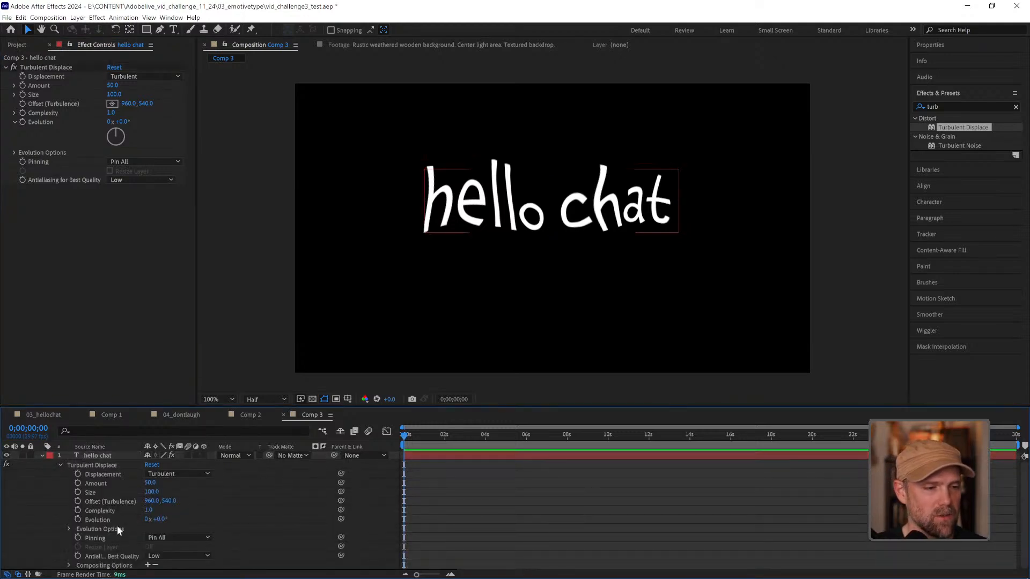
click(108, 518)
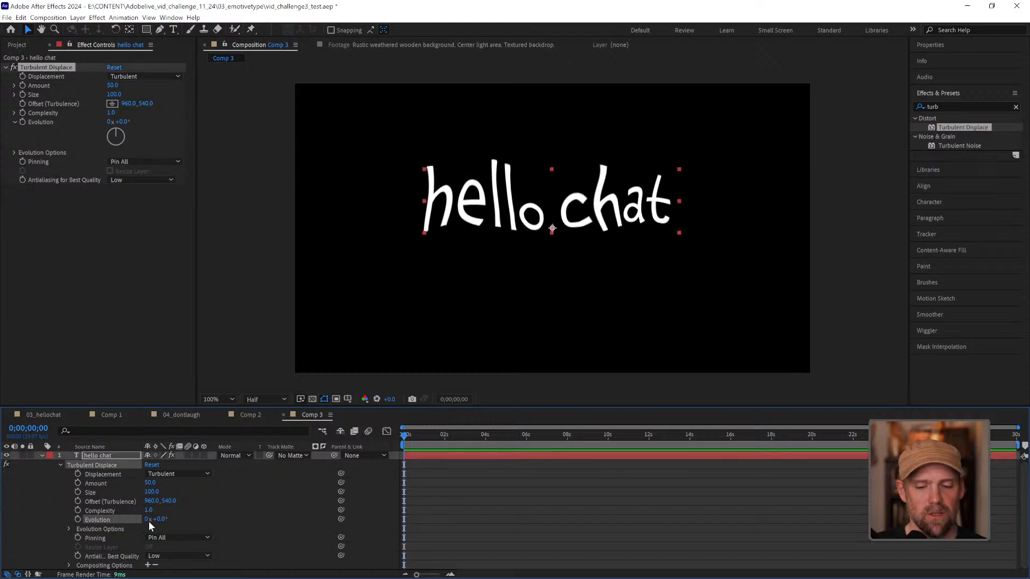
key(alt+shift+equal)
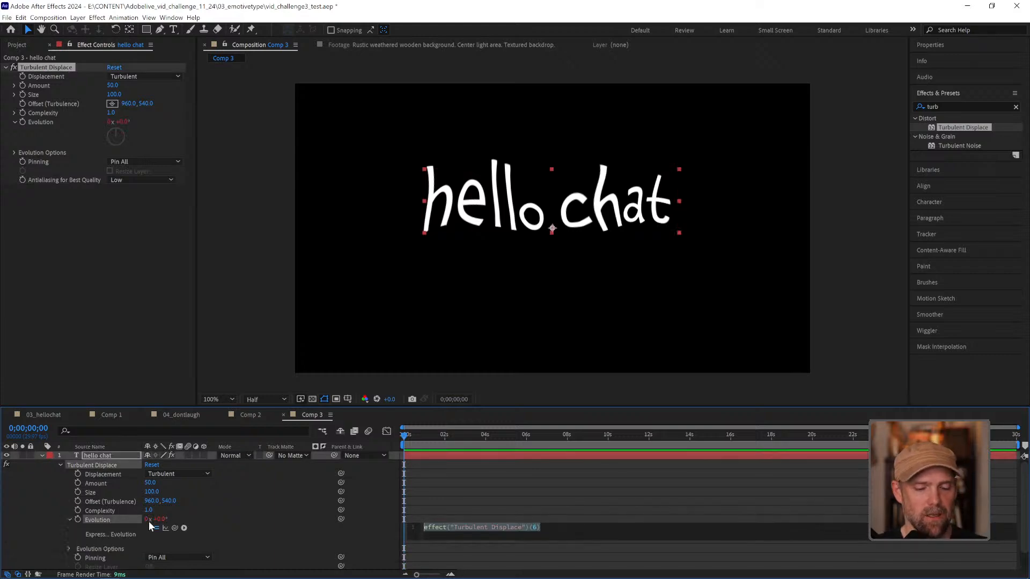
text(time)
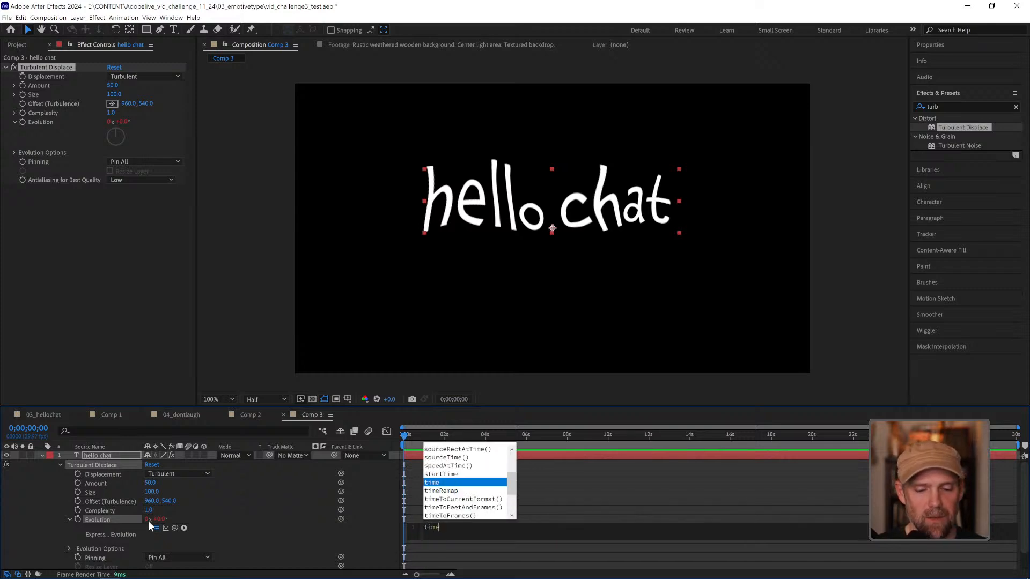
text(*)
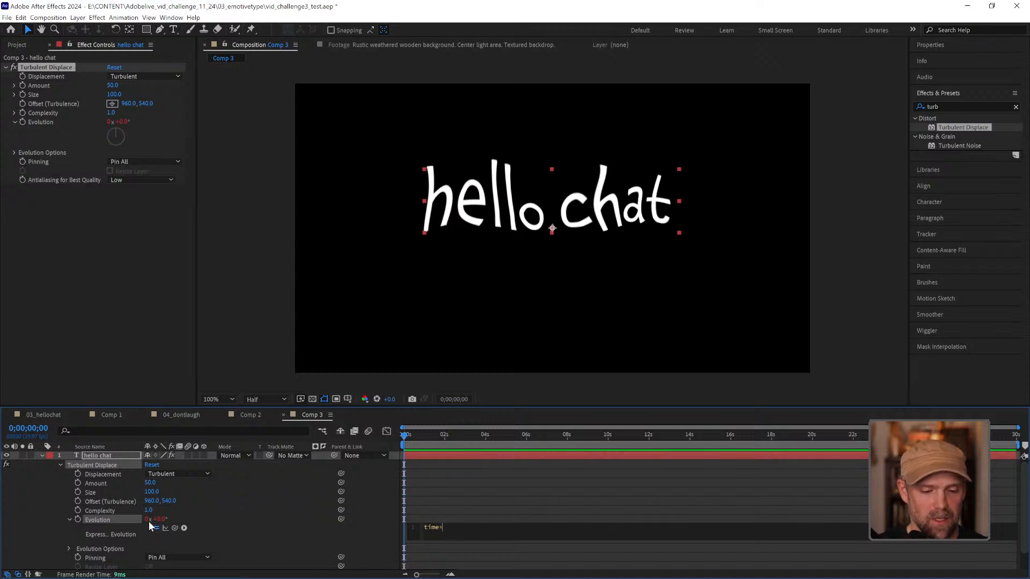
text(5000)
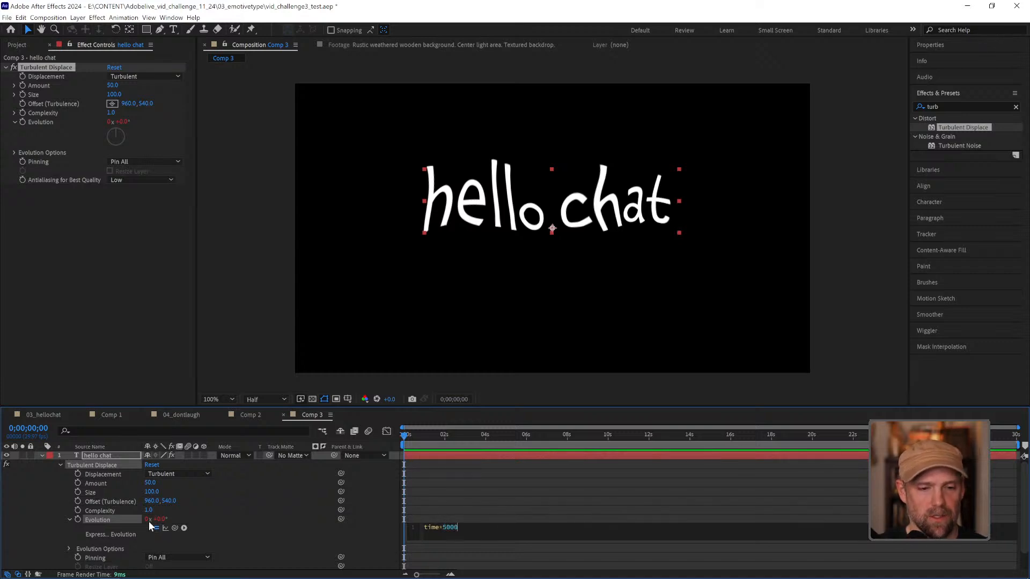
key(KP_Enter)
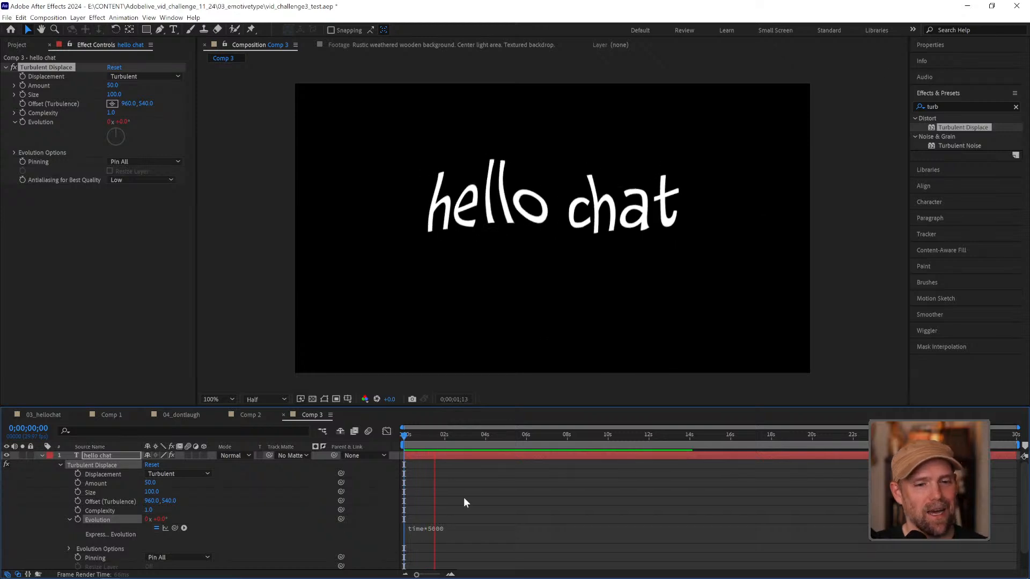
key(space)
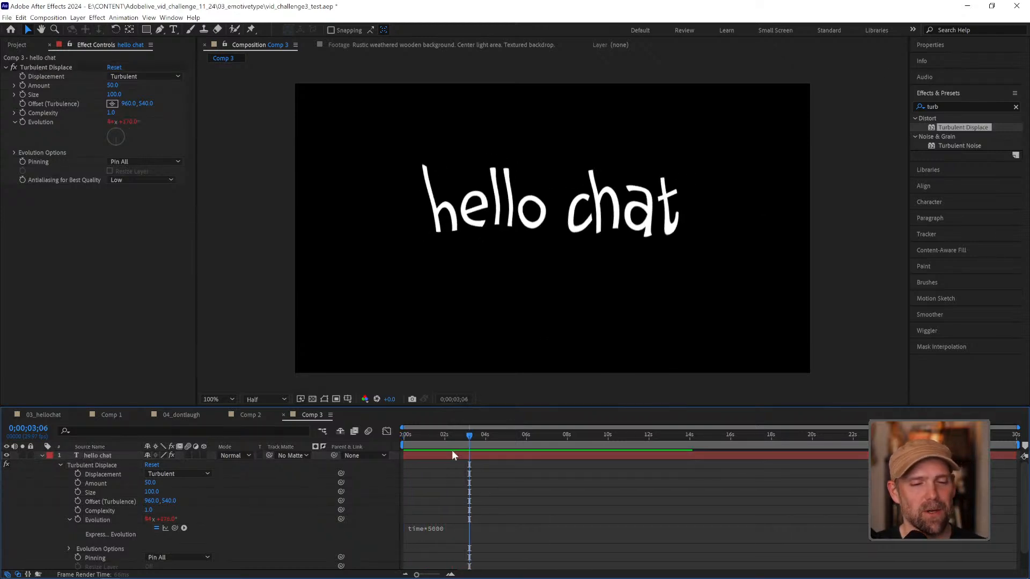
drag(450, 433, 421, 434)
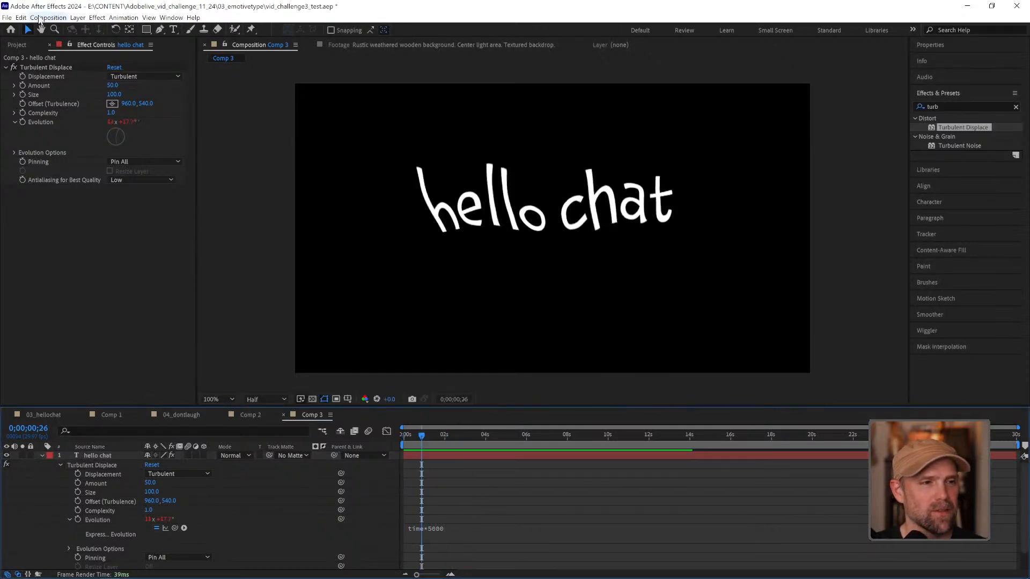
Step: Set the Turbulent Displace Amount to 10 and reduce its Size to 51, previewing the subtler wobble
click(110, 85)
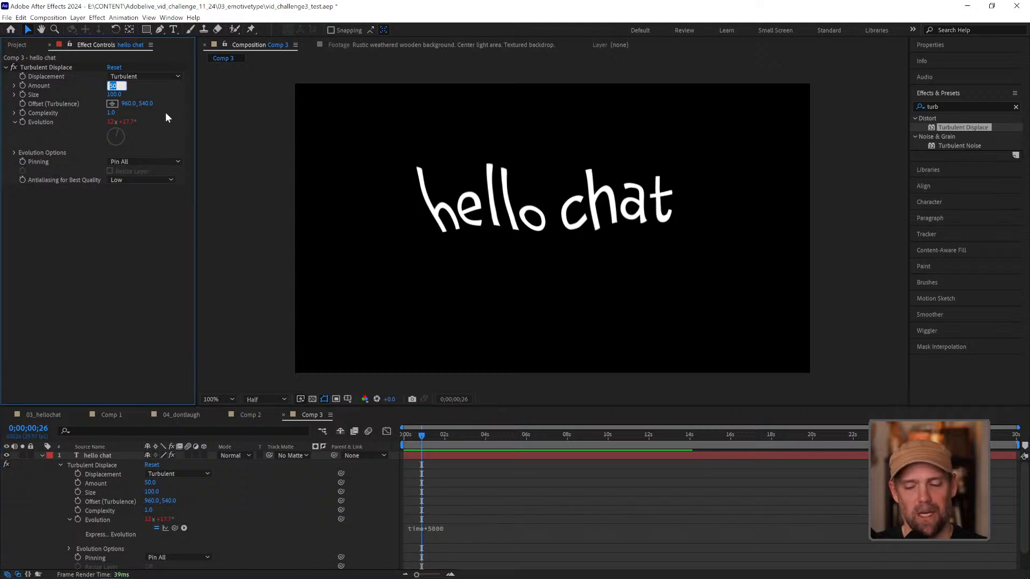
text(10)
click(112, 94)
text(85)
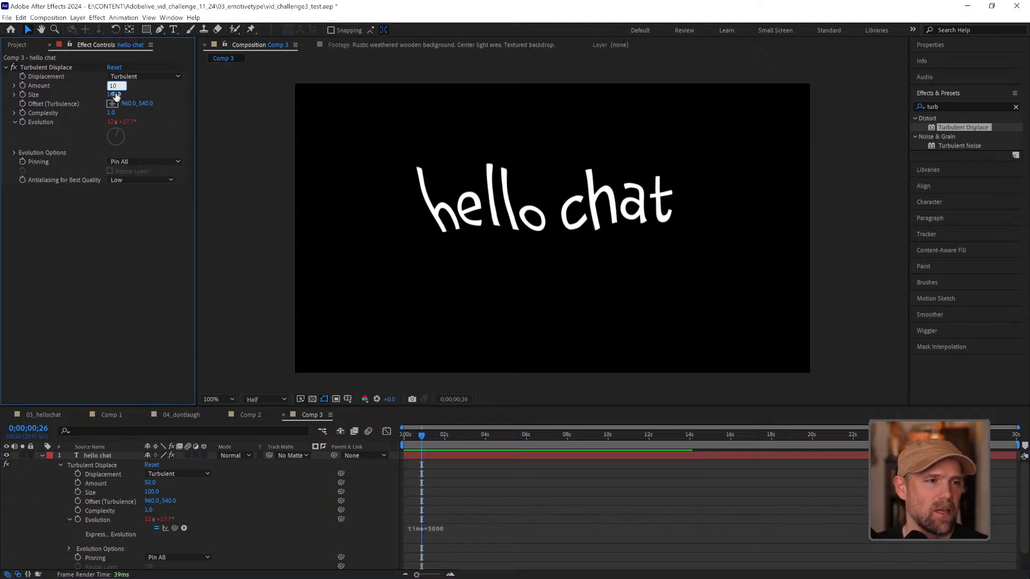
key(Return)
drag(111, 96, 88, 89)
key(space)
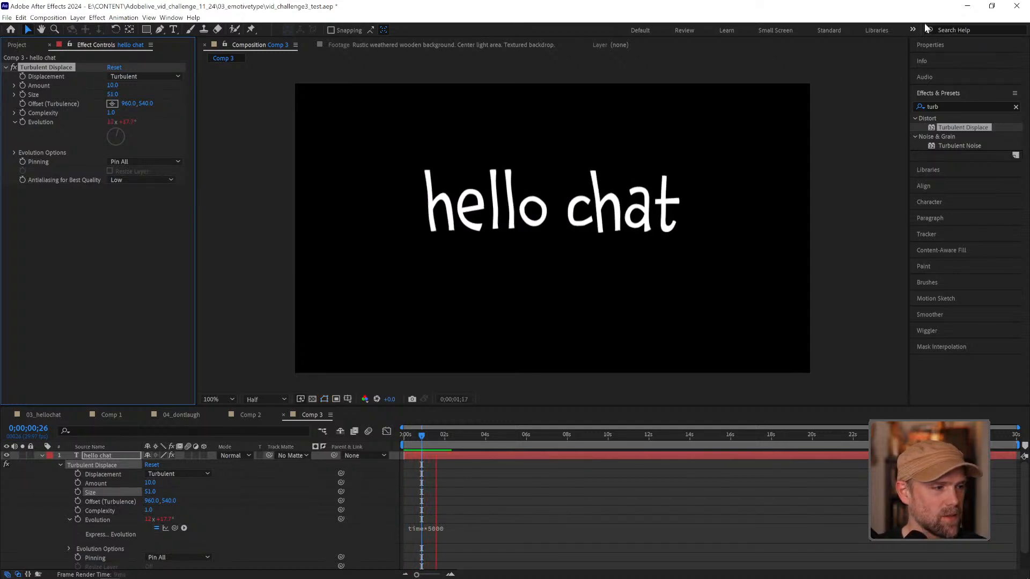
click(562, 455)
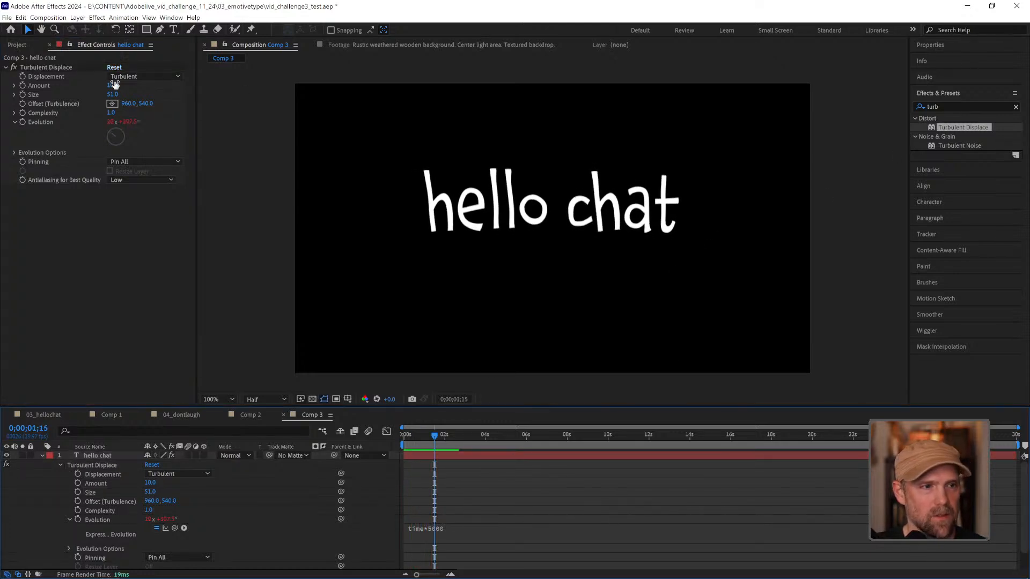
Step: Raise the Turbulent Displace Size to 59, preview the text, and return the playhead to 1 second
drag(114, 94, 118, 94)
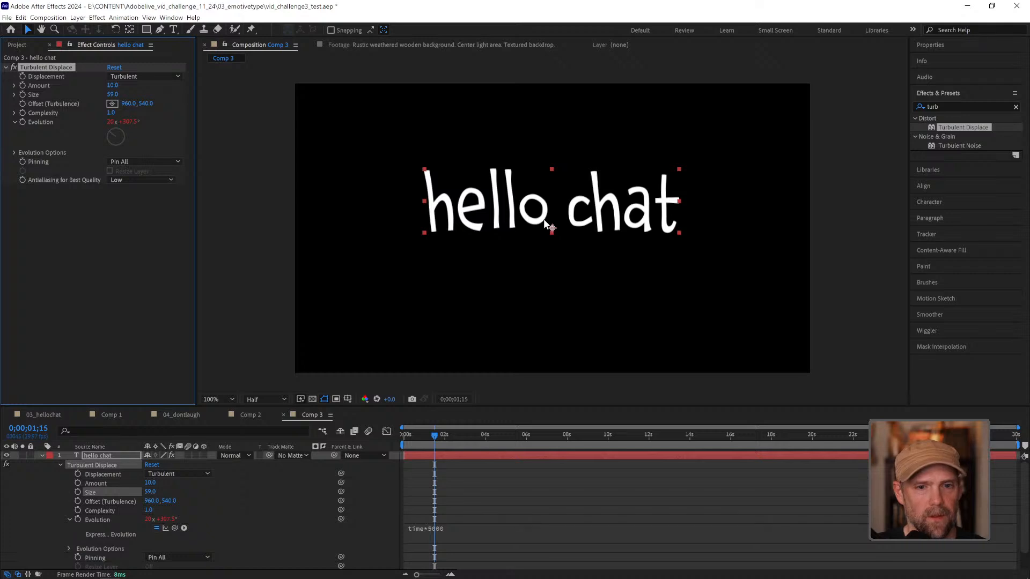
click(519, 509)
key(space)
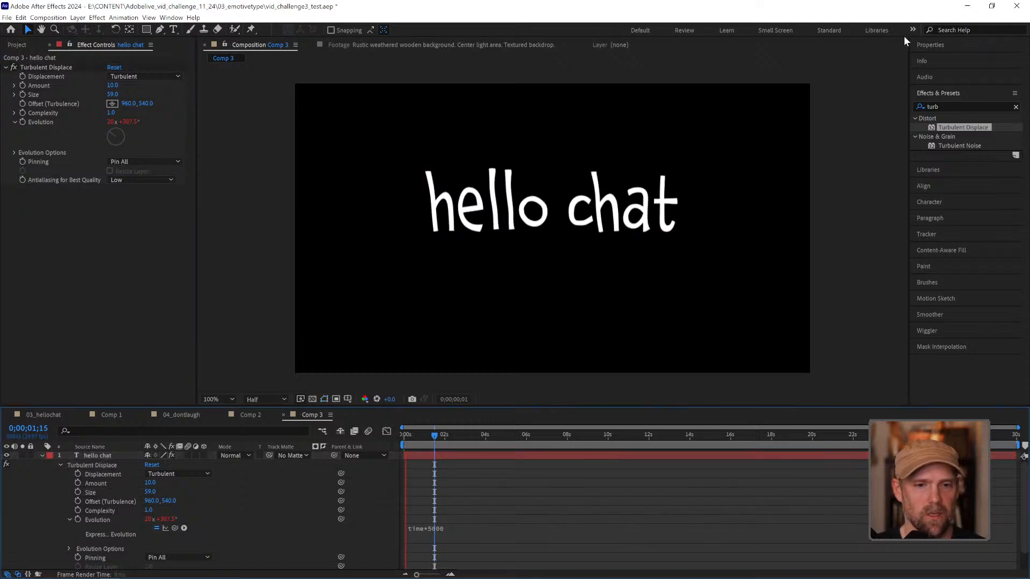
right_click(958, 46)
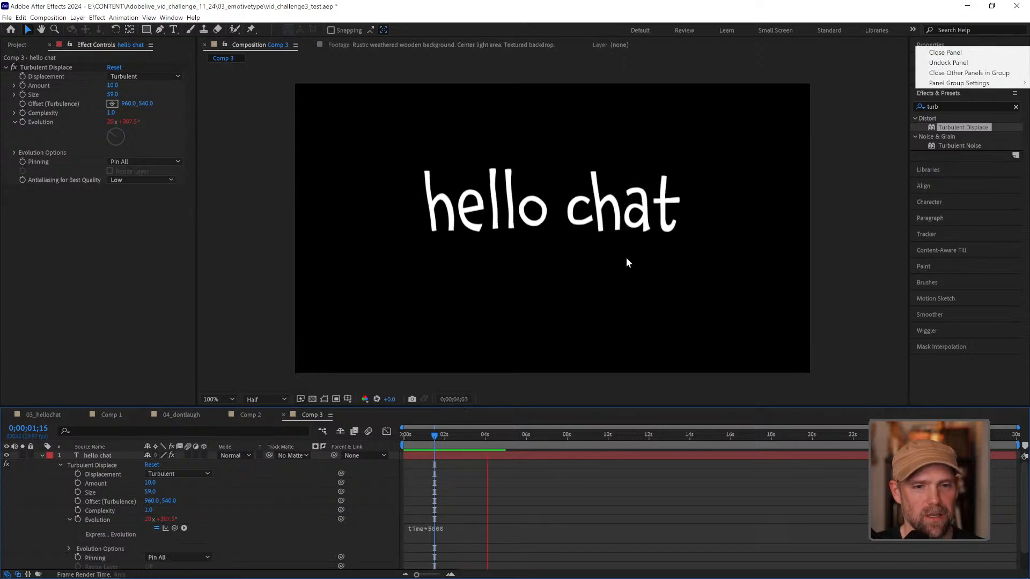
click(678, 528)
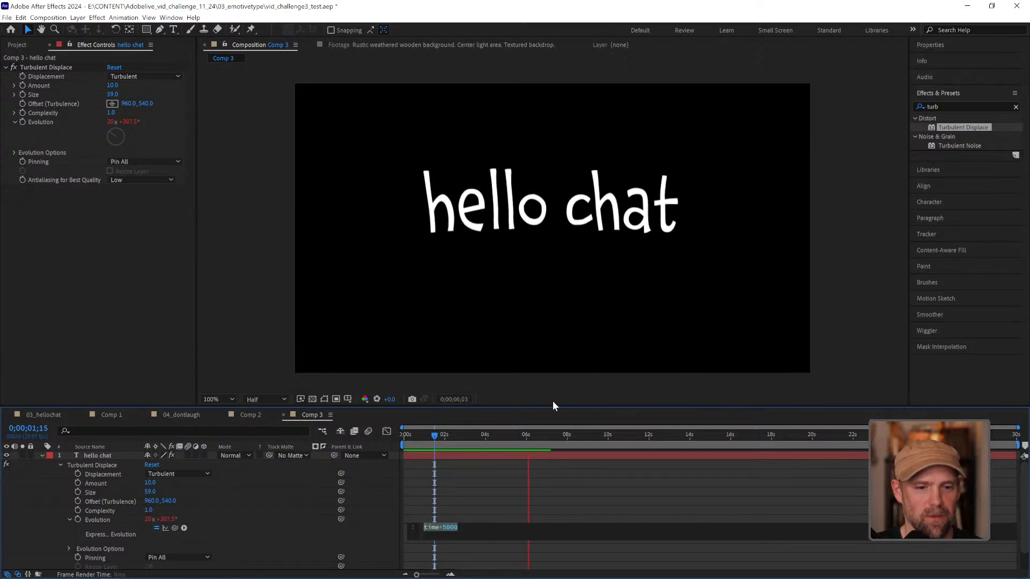
click(588, 468)
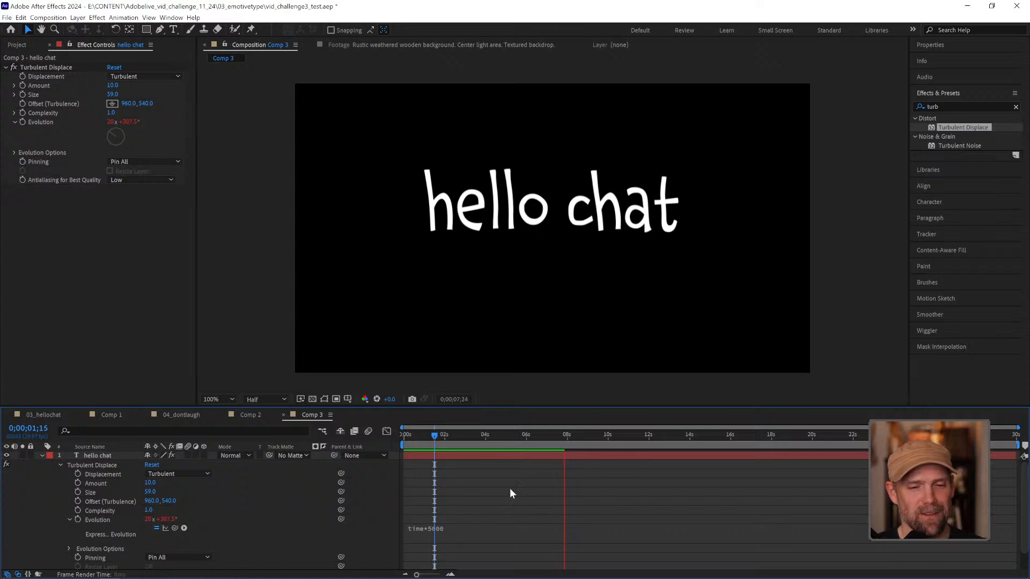
click(429, 435)
mouse_move(427, 435)
mouse_down()
mouse_move(411, 435)
mouse_move(424, 435)
mouse_up()
Step: Find the Posterize Time effect and apply it to the "hello chat" layer
click(954, 106)
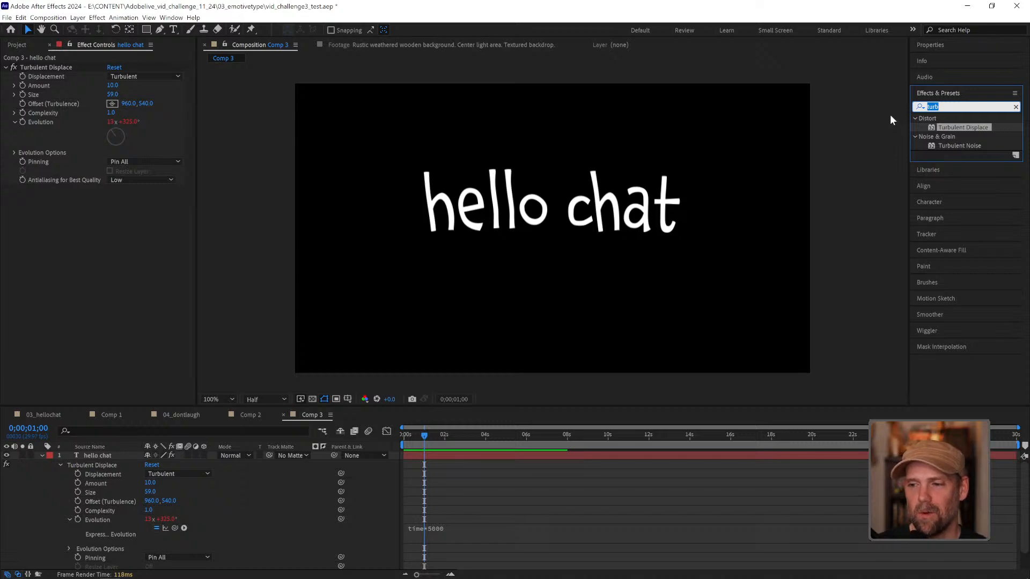
text(poster)
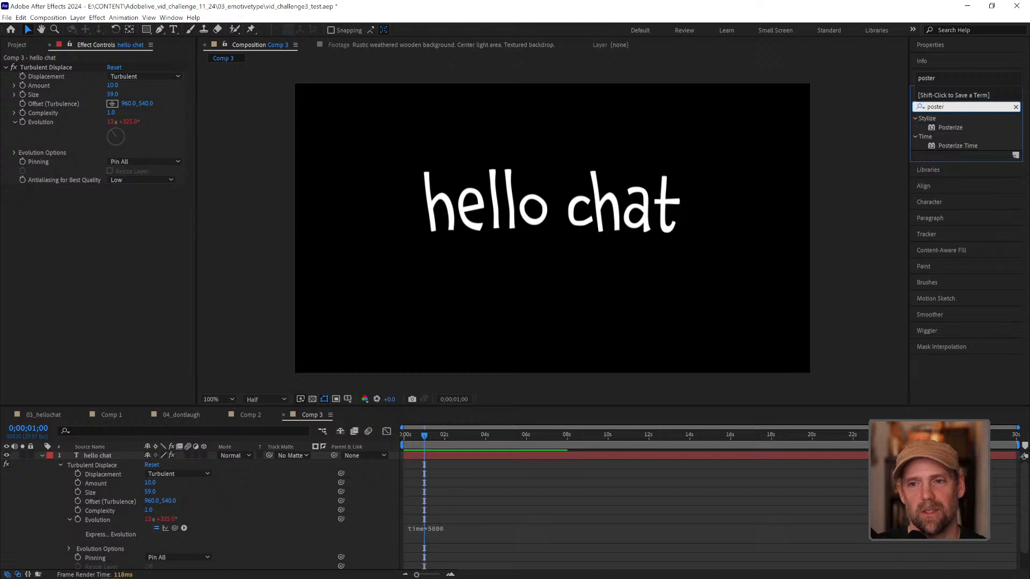
click(948, 145)
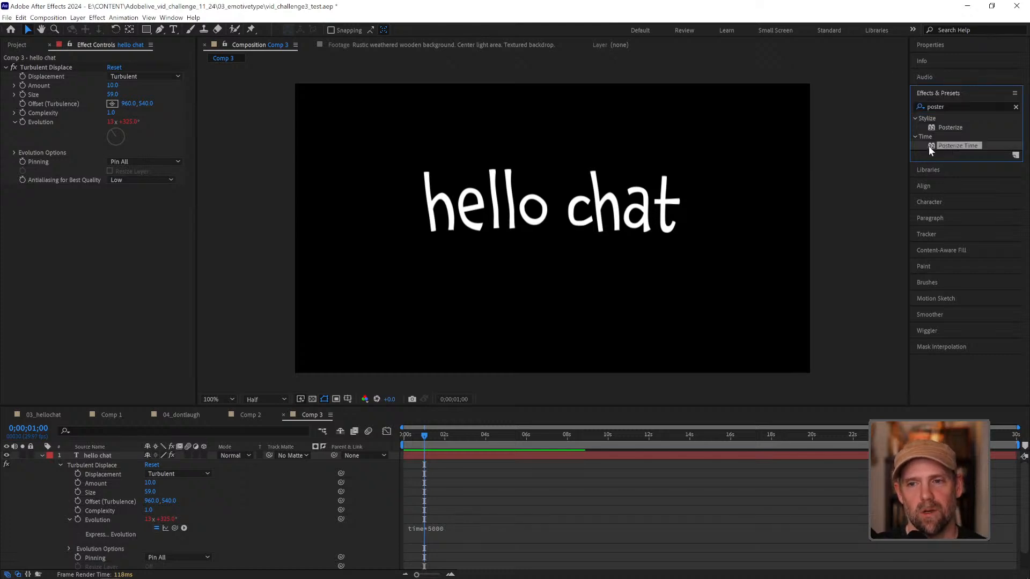
drag(933, 146, 123, 454)
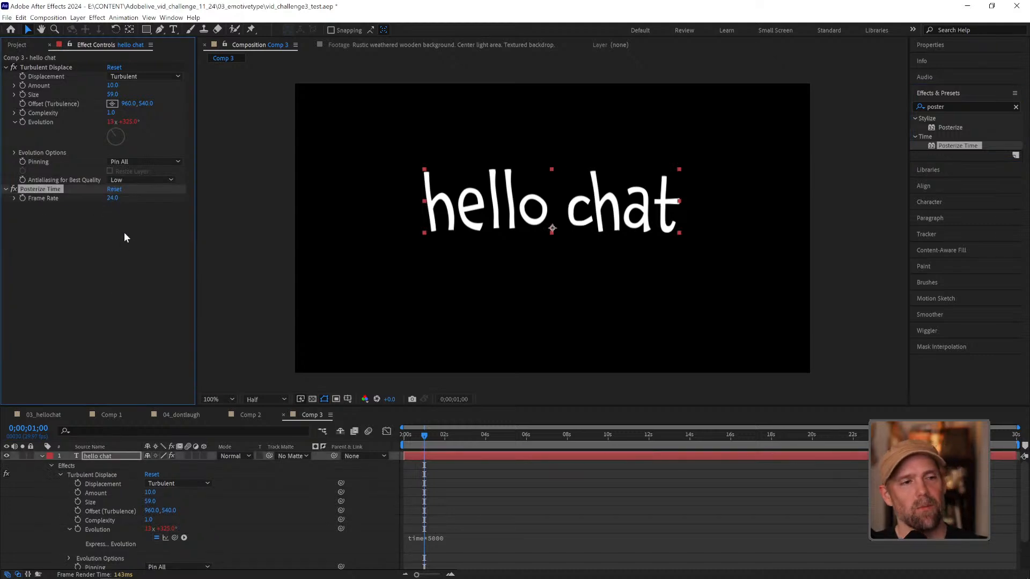
Step: Try a Posterize Time frame rate of 12 and preview the wobbling text in a closer view
click(112, 199)
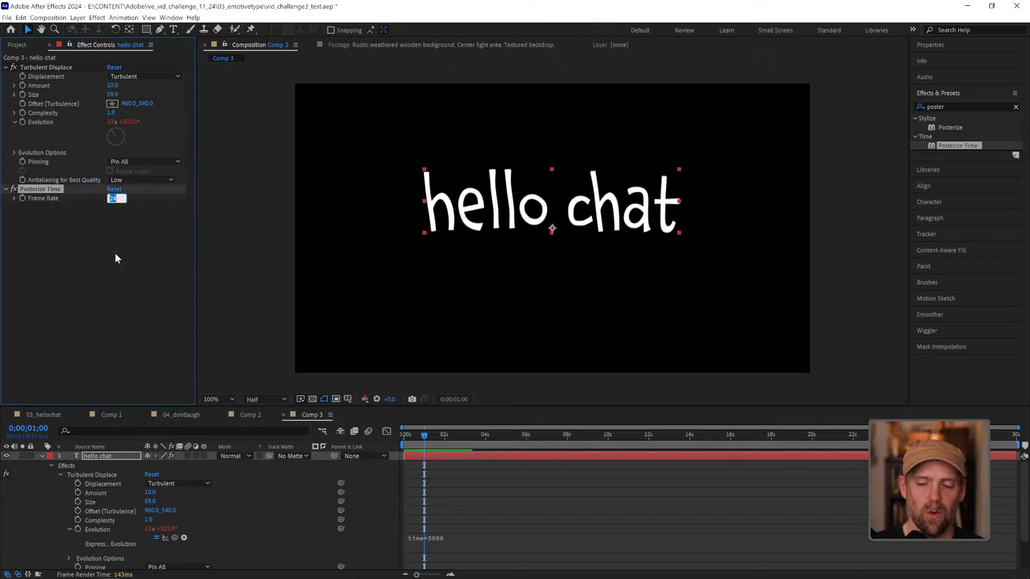
text(12)
key(Return)
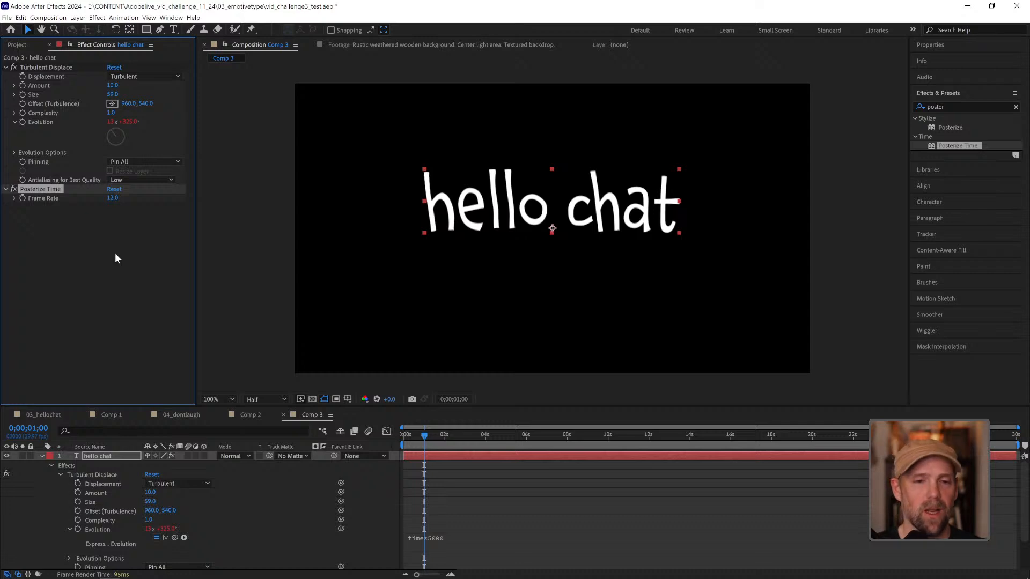
key(space)
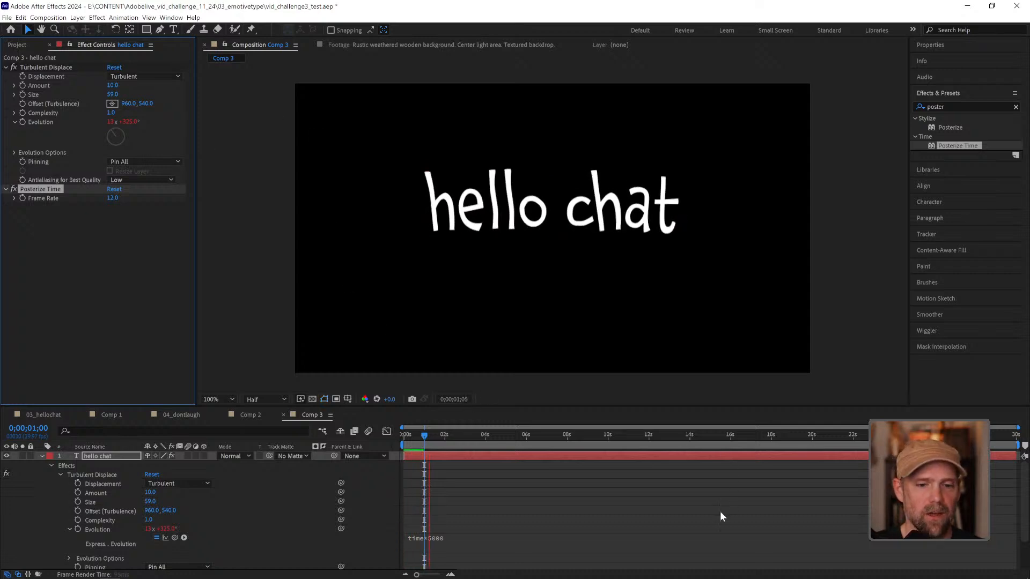
click(720, 513)
key(z)
click(616, 212)
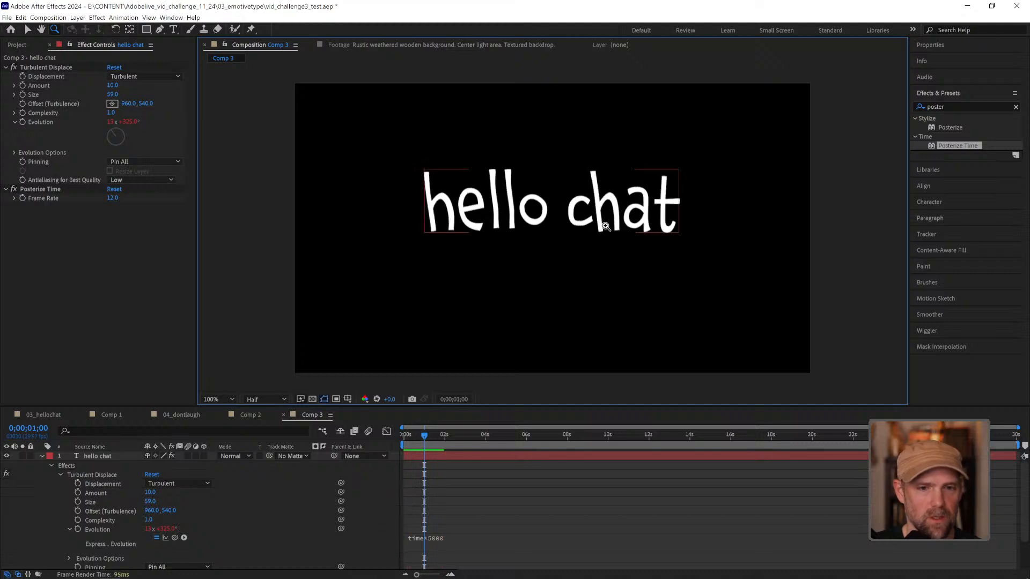
click(606, 225)
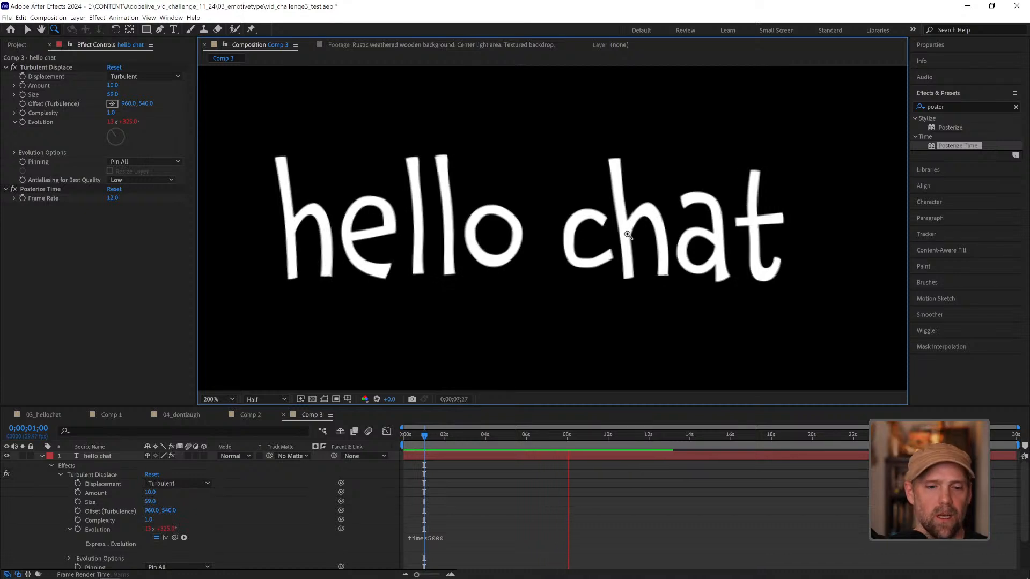
click(438, 437)
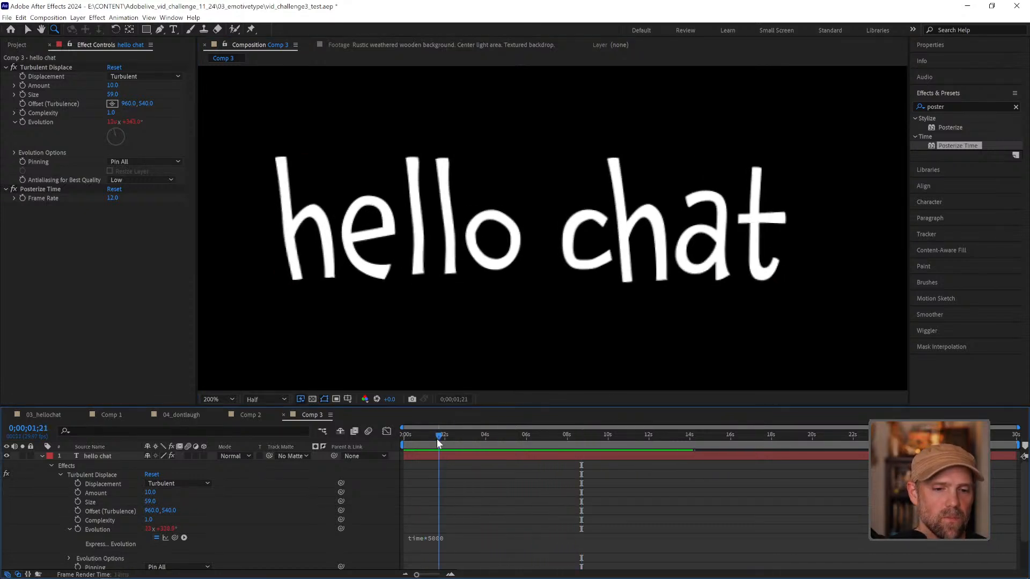
drag(436, 439, 460, 436)
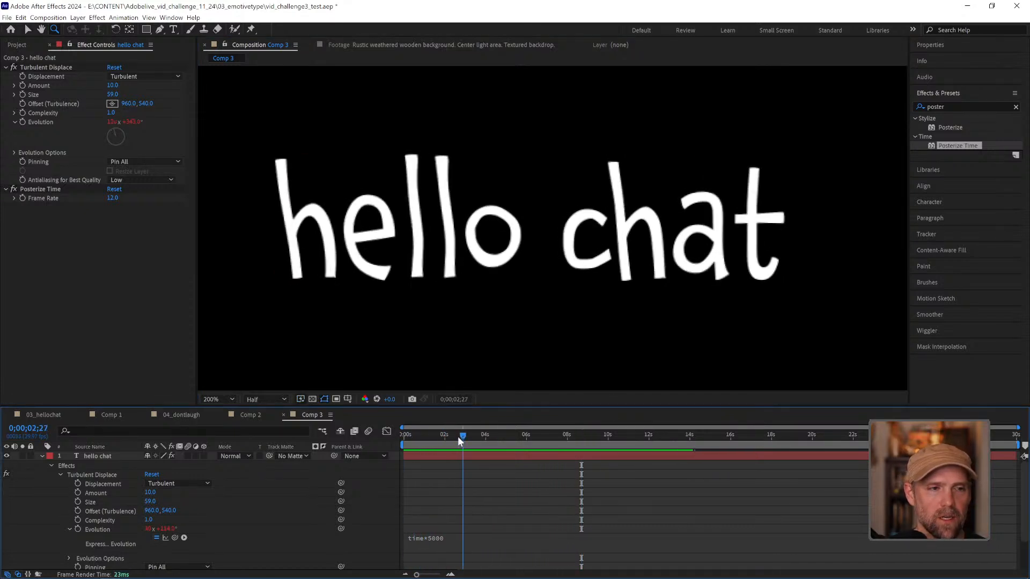
Step: Set the Posterize Time frame rate to 6 and preview the choppier wobble
click(109, 198)
text(6)
key(Return)
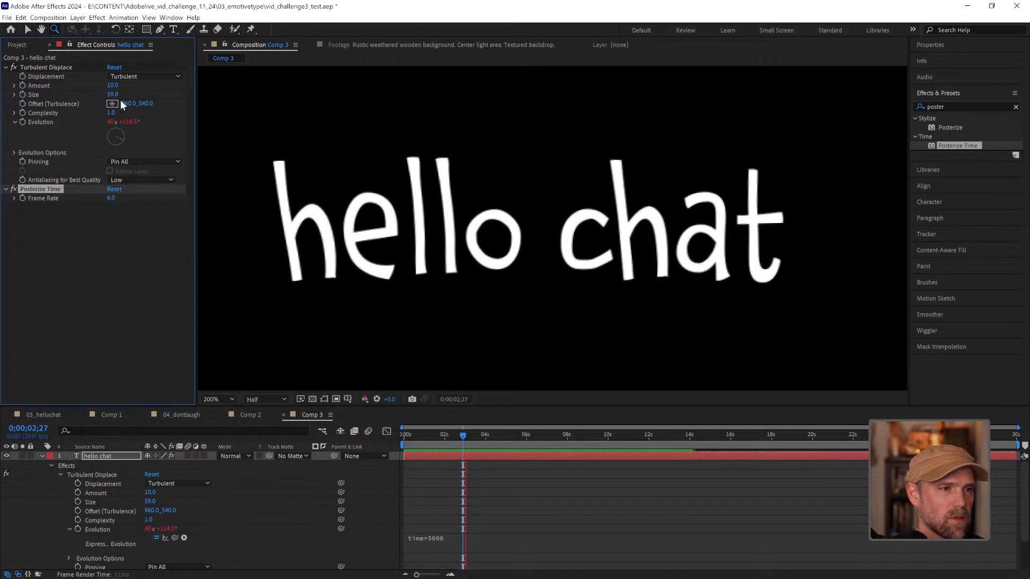
key(space)
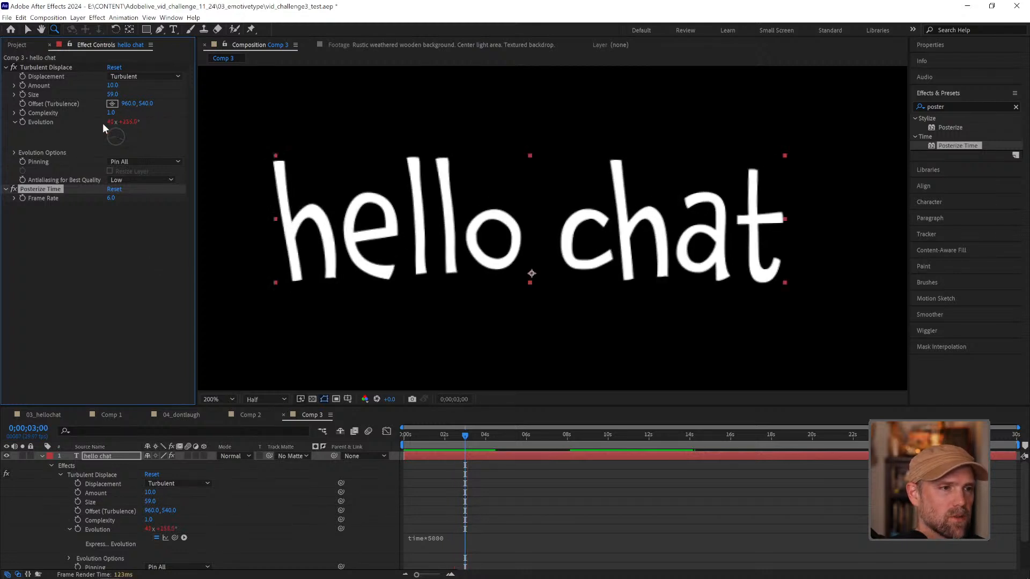
Step: Raise the Turbulent Displace Size to 83 and preview the text animation
drag(113, 94, 132, 97)
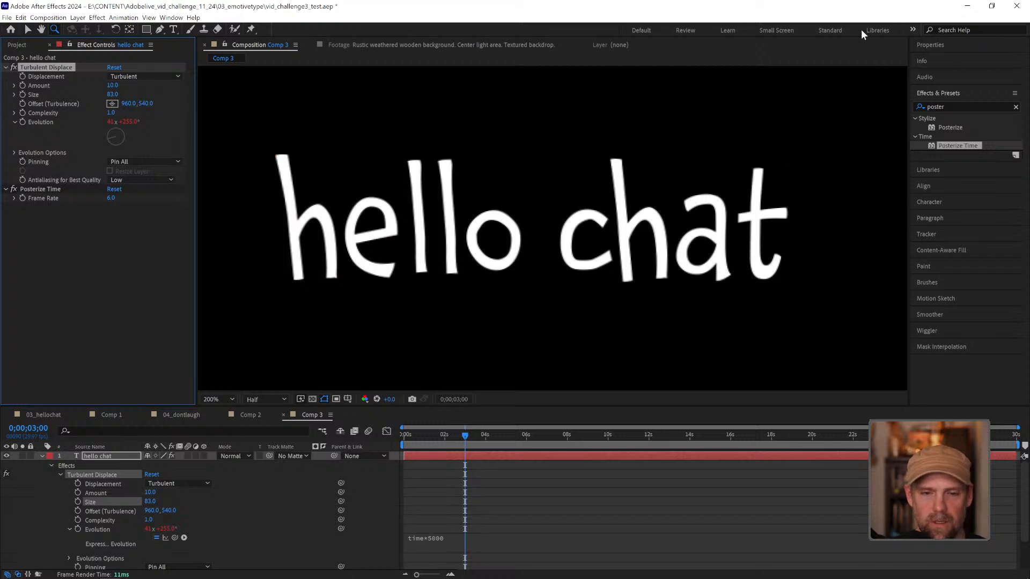
key(space)
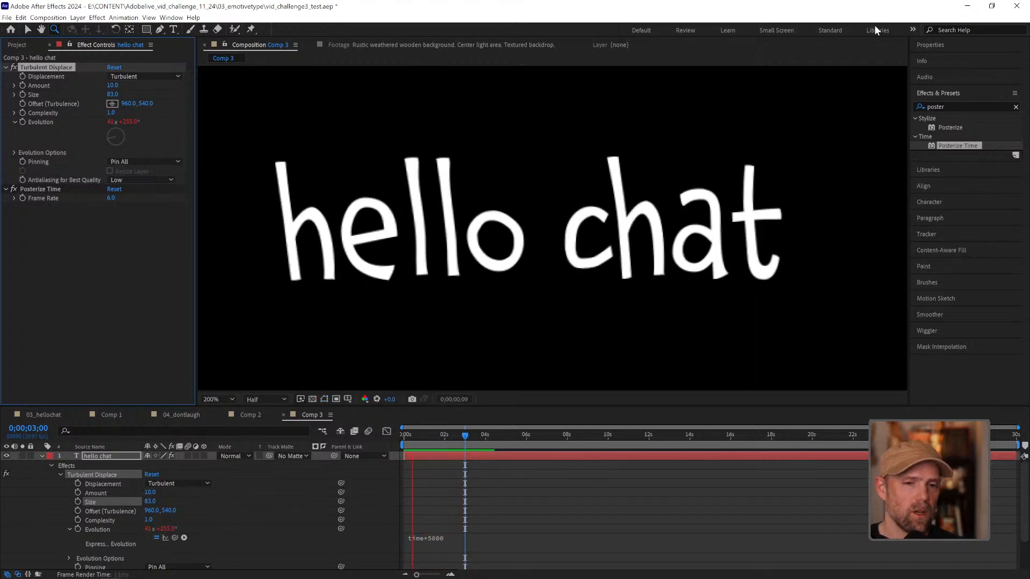
key(space)
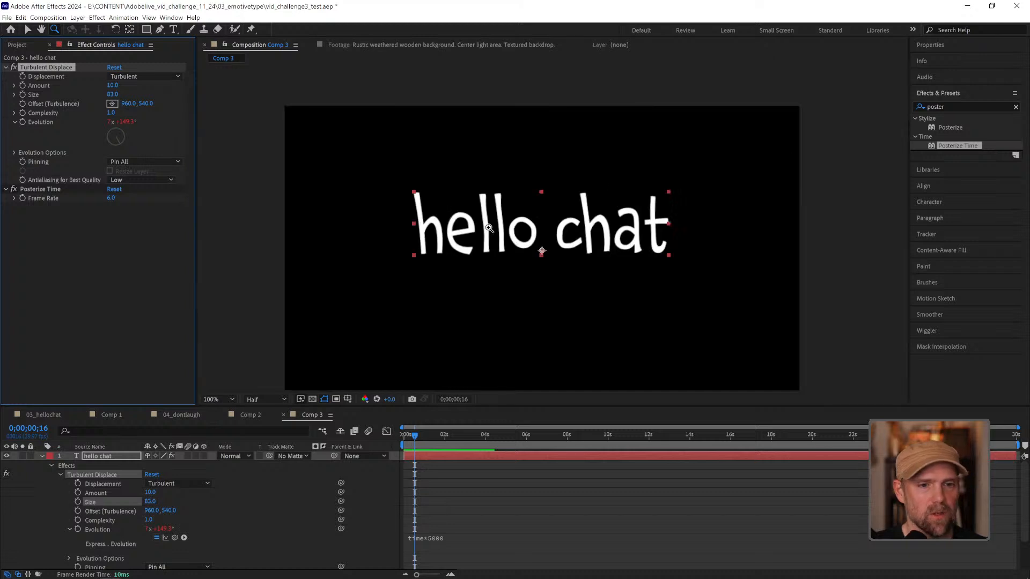
alt+click(528, 245)
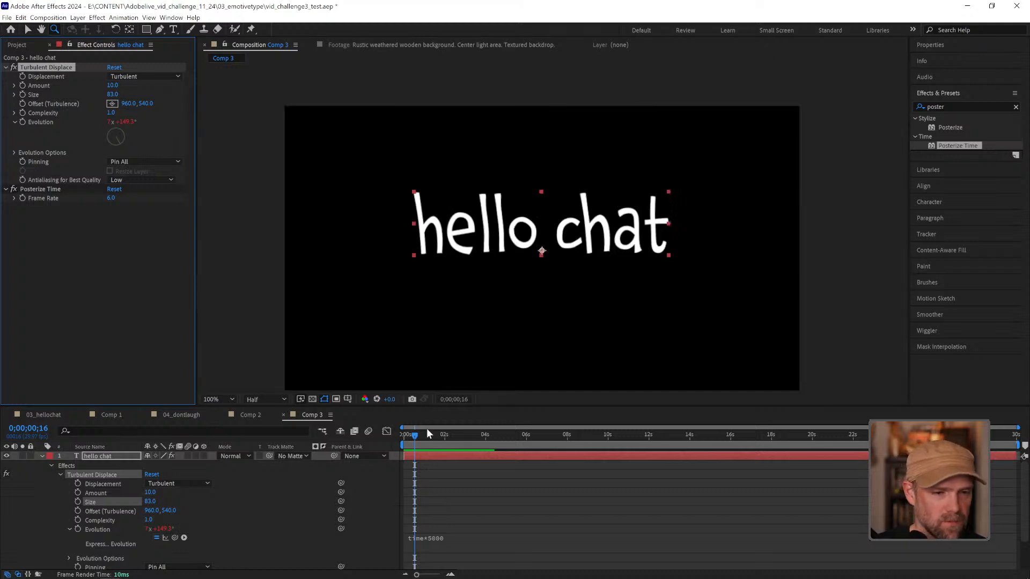
Step: Replace the word "chat" with "darkness" so the text layer reads "hello darkness"
double_click(109, 456)
drag(557, 229, 675, 216)
text(darkness)
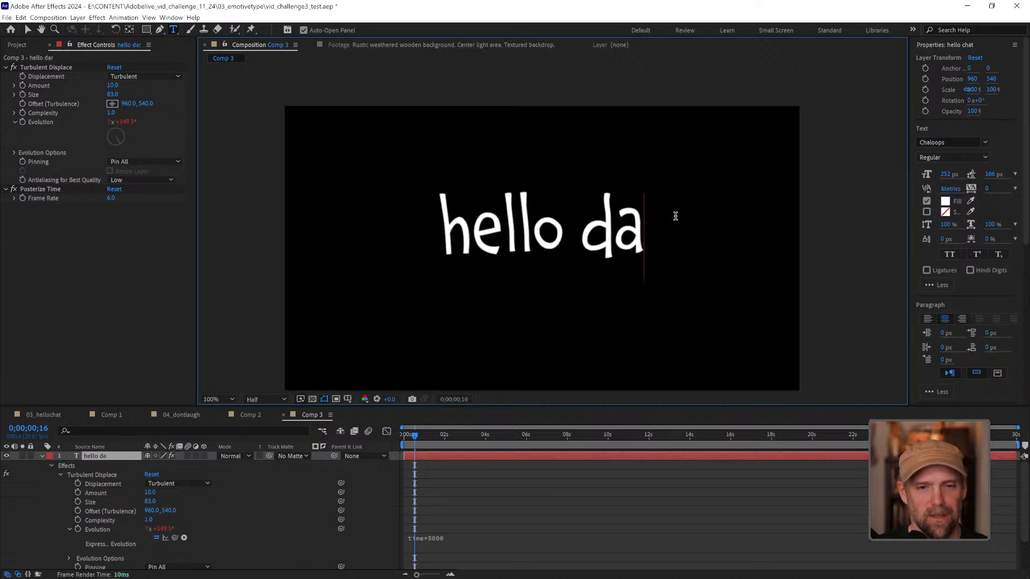
click(649, 535)
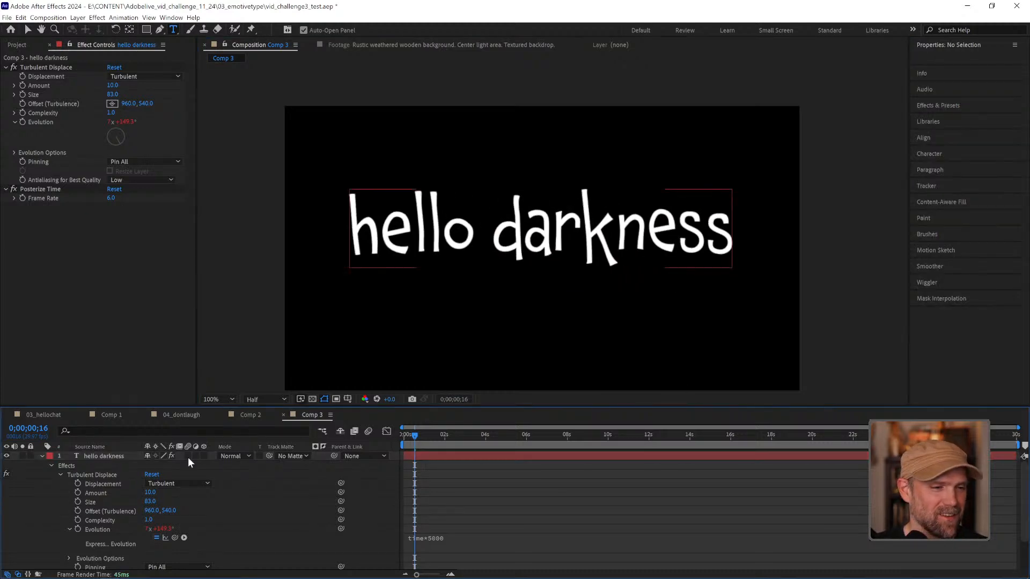
Step: Turn off Turbulent Displace and Posterize Time, and apply the Simple Choker effect to the "hello darkness" layer
click(14, 67)
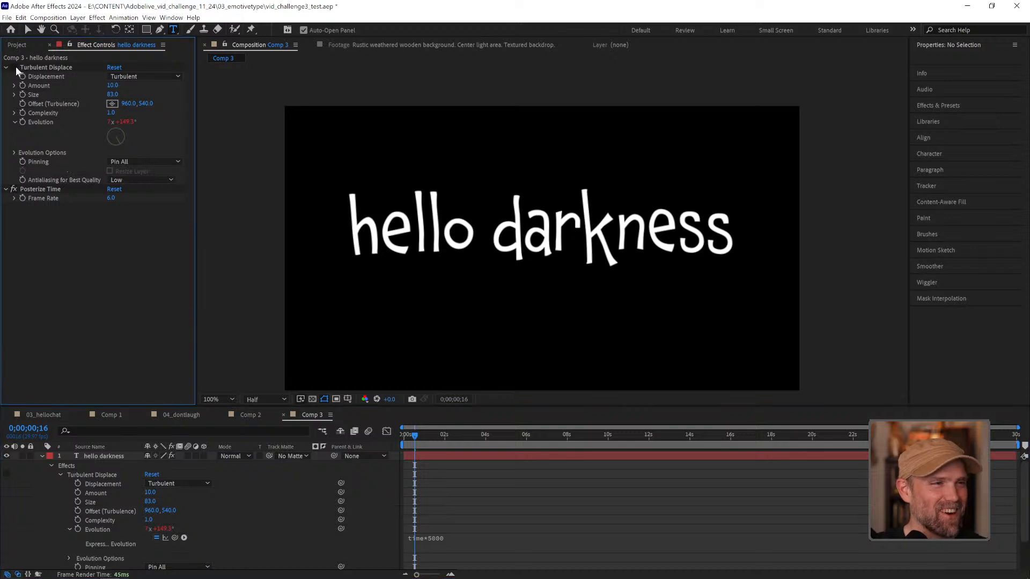
click(14, 189)
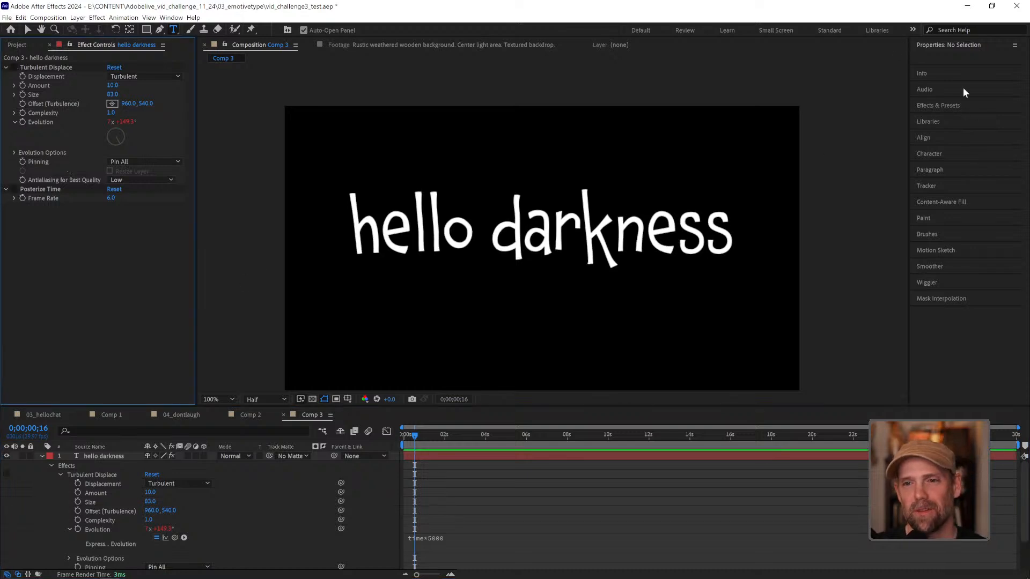
click(963, 106)
click(957, 107)
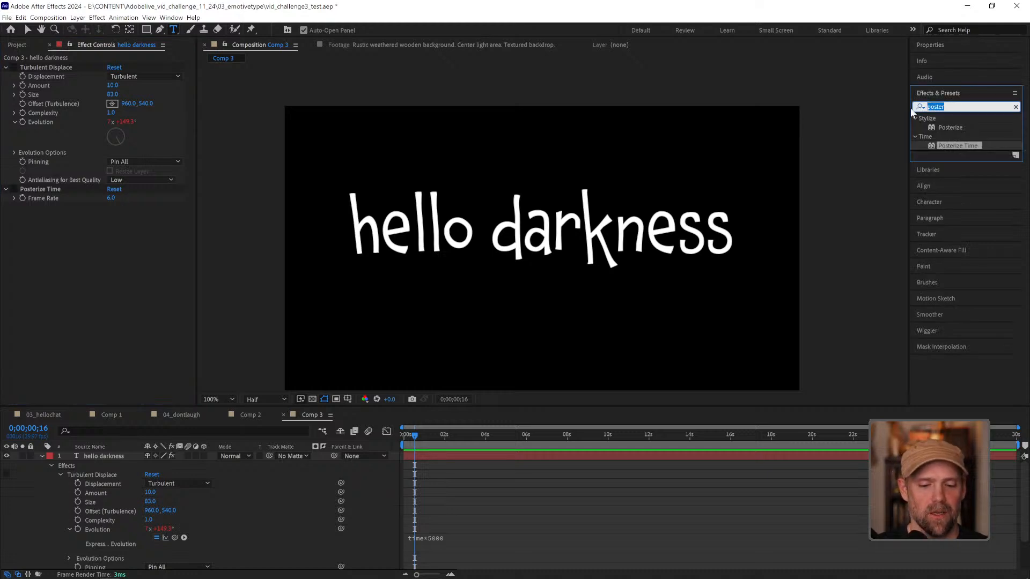
text(simpl)
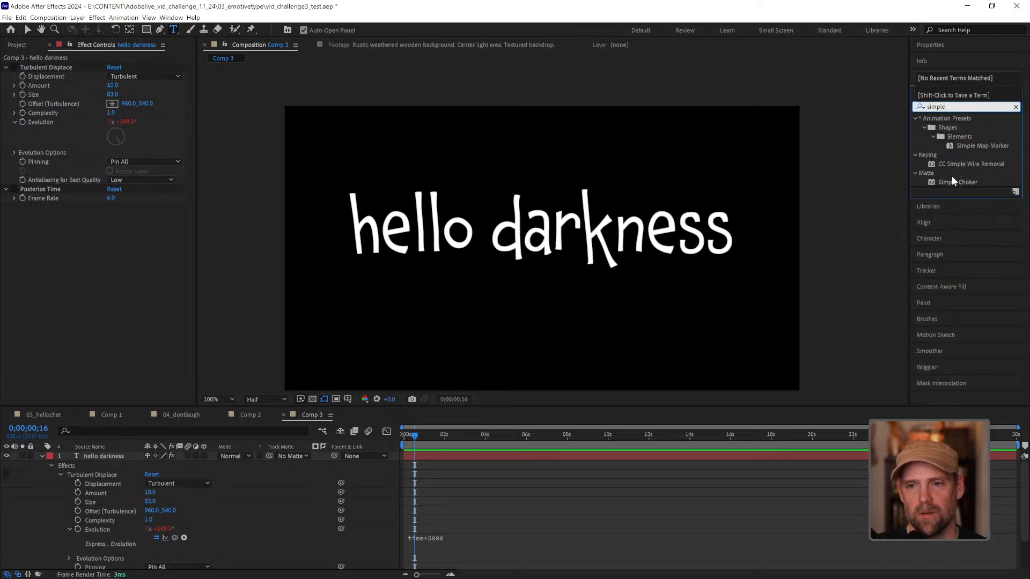
text(e)
drag(947, 181, 108, 455)
key(v)
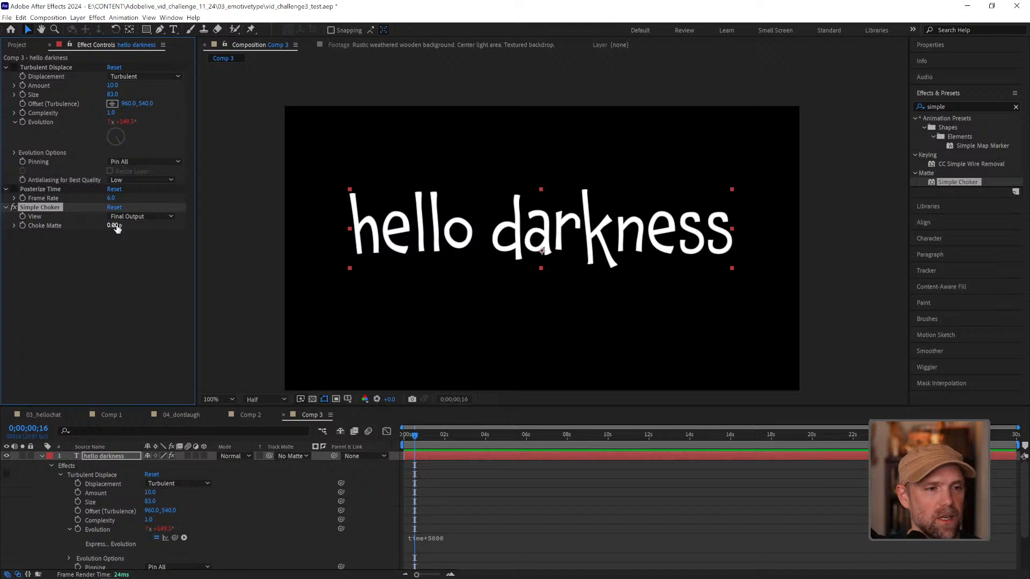
Step: Try Simple Choker Choke Matte values of 16.20 and 6.80 on the text, and undo them
drag(117, 227, 200, 222)
scroll(506, 201, up, 1)
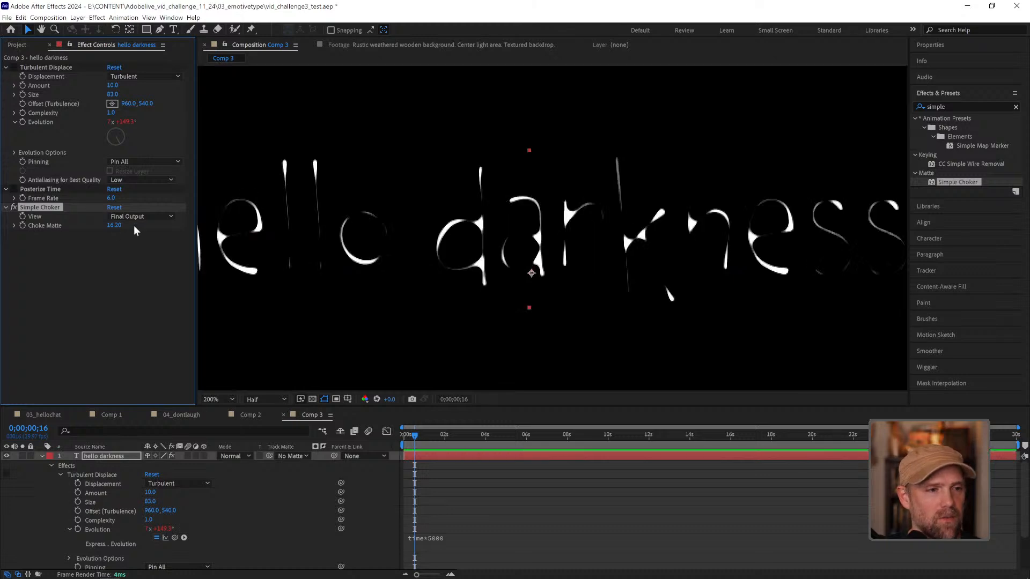
mouse_move(114, 225)
mouse_down()
mouse_move(154, 224)
mouse_move(74, 228)
mouse_up()
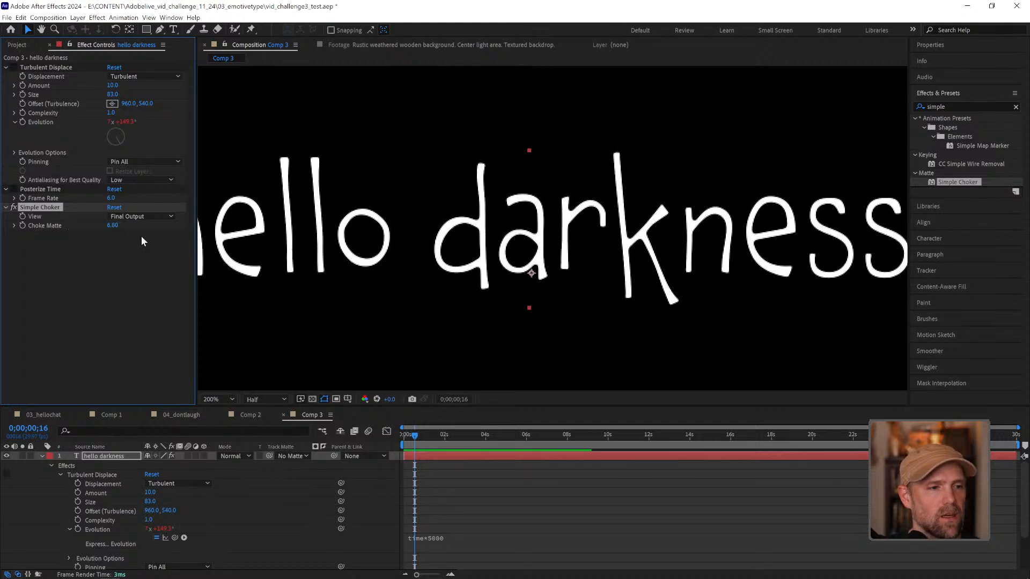
key(ctrl+z)
key(ctrl+z)
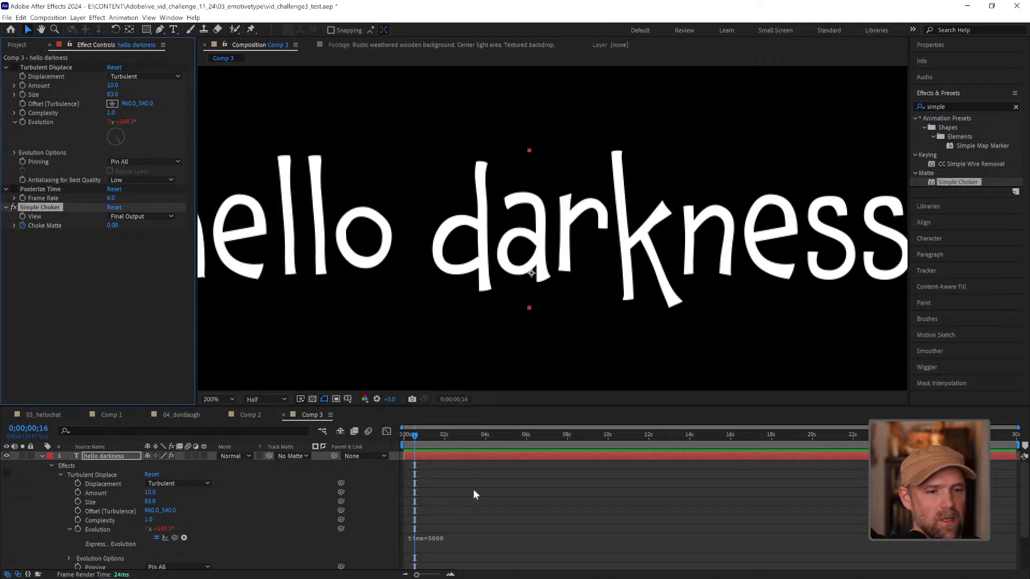
Step: Animate the Choke Matte from 0 at 0;00;00;16 to 23.60 at 0;00;03;23 and preview the text eroding away
drag(423, 436, 479, 433)
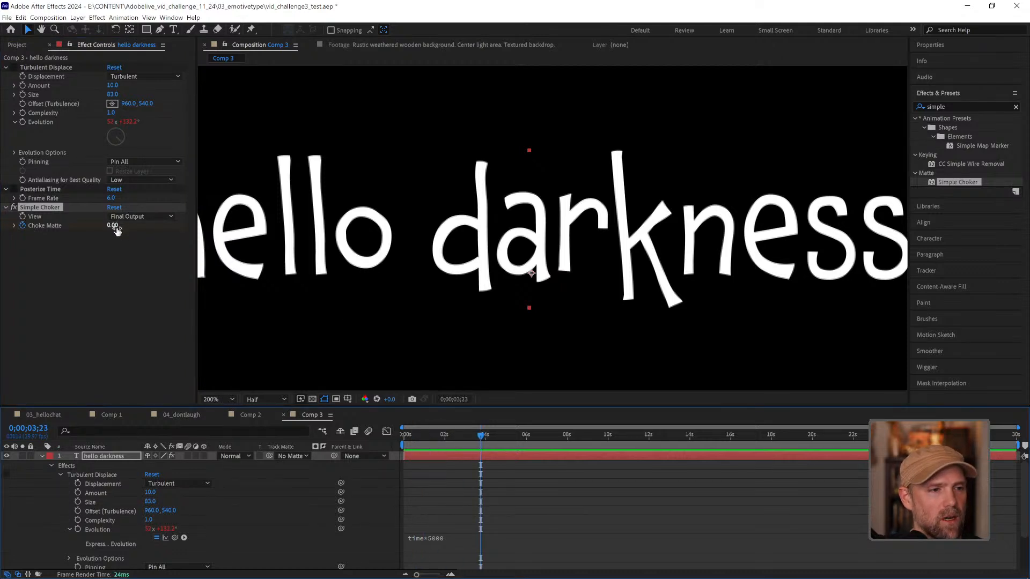
drag(104, 224, 237, 224)
key(comma)
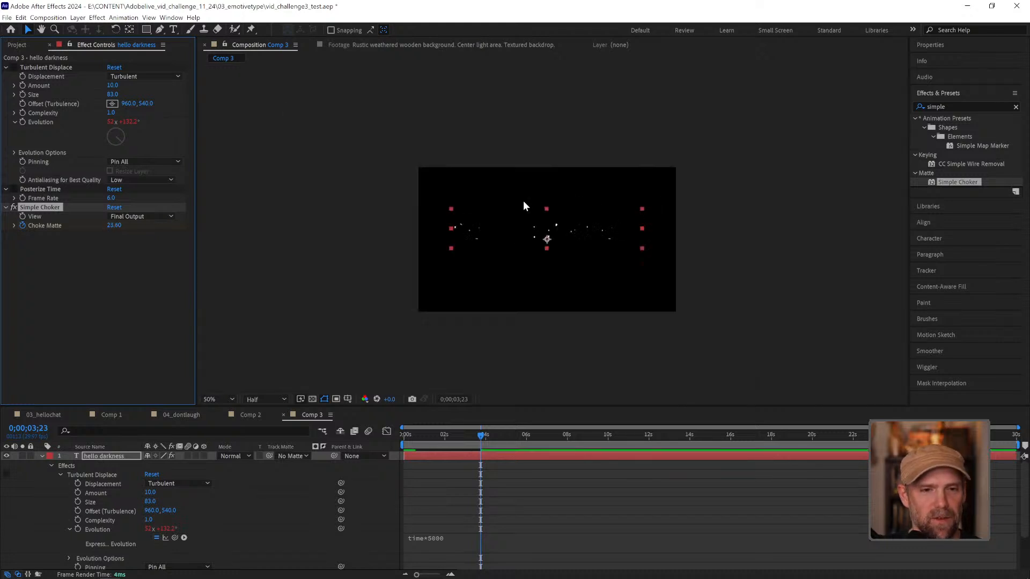
key(space)
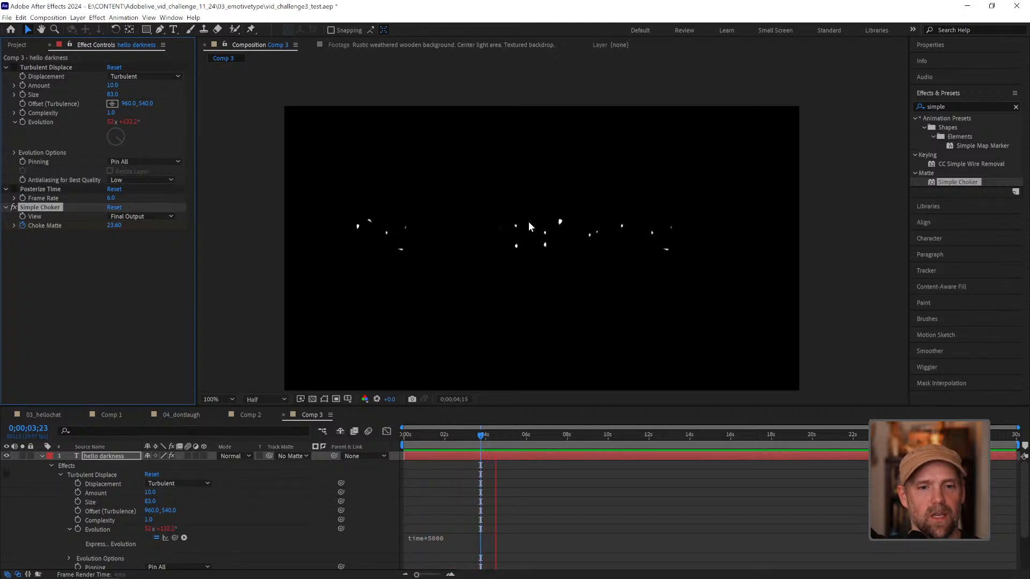
key(space)
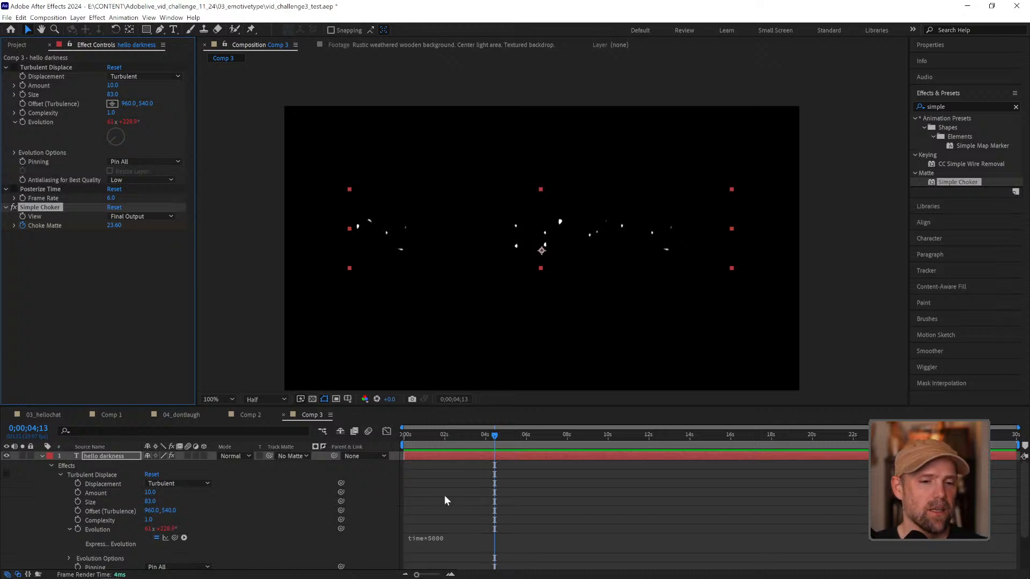
drag(445, 436, 472, 434)
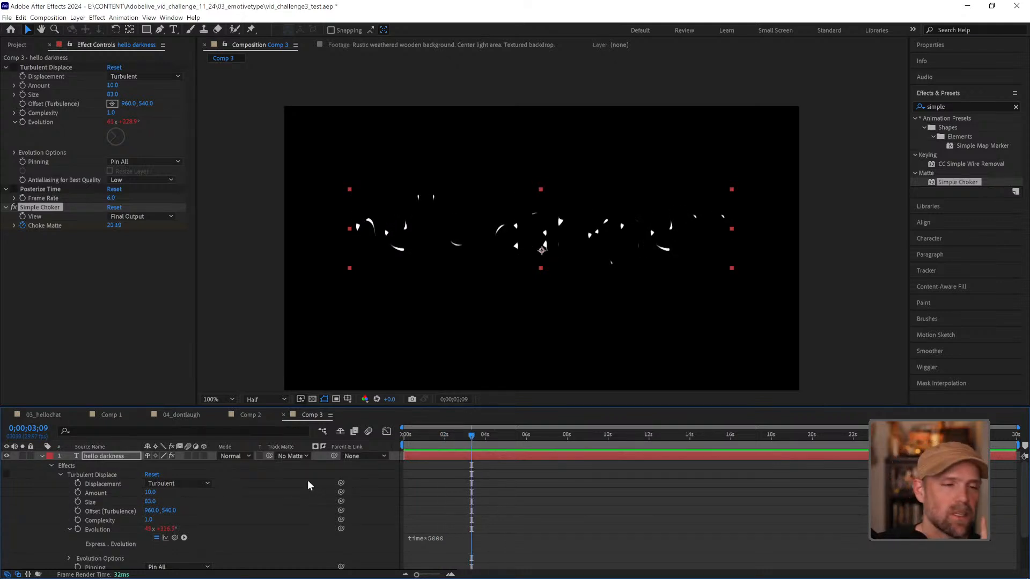
Step: Open the 05_losttotime composition and scrub back to 0;00;00;02 to view the start of its animation
click(19, 45)
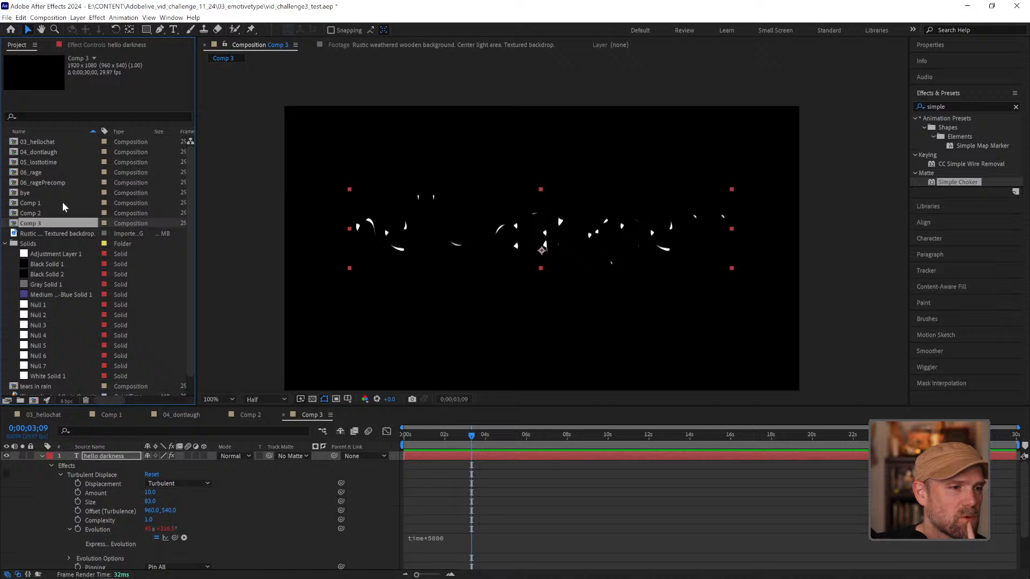
double_click(41, 162)
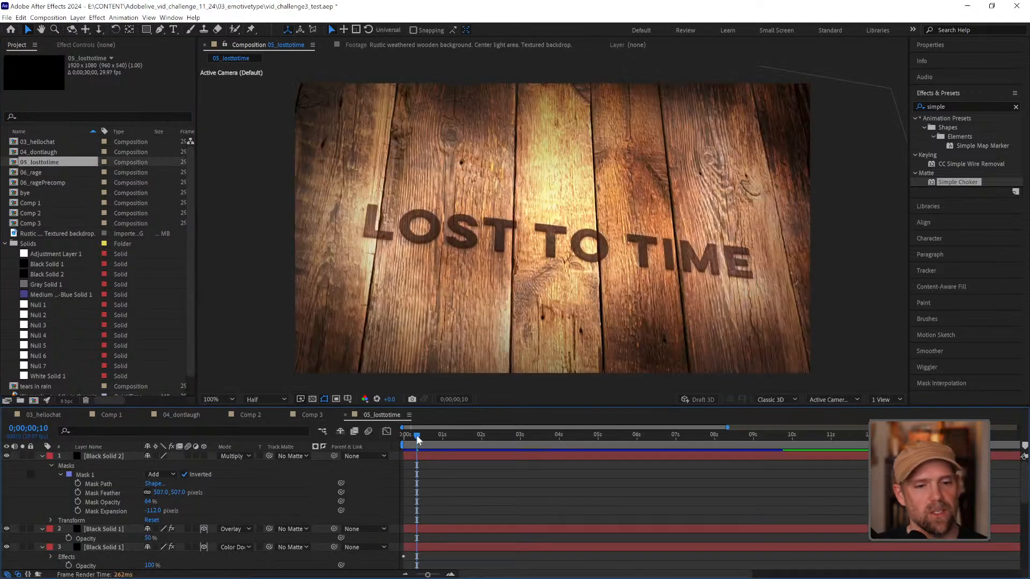
drag(416, 436, 407, 434)
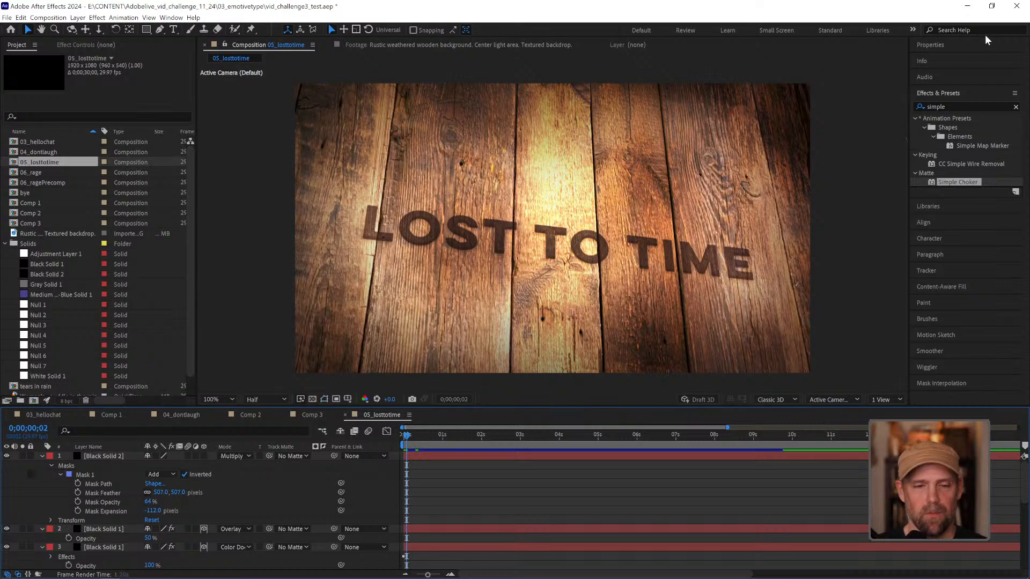
Step: Preview the 05_losttotime animation with the composition view maximized and magnified to 200%, and restore the normal layout
key(space)
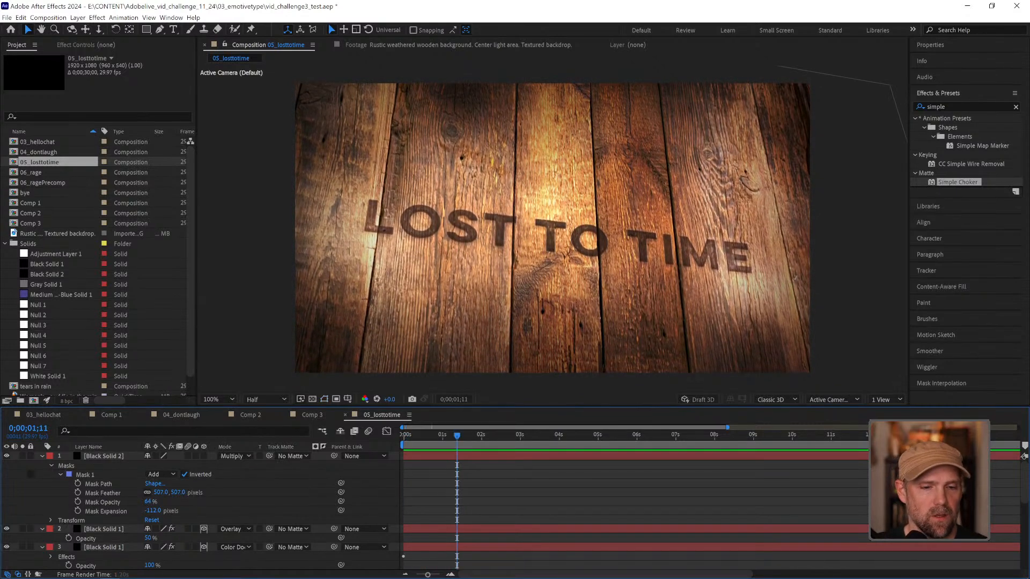
key(grave)
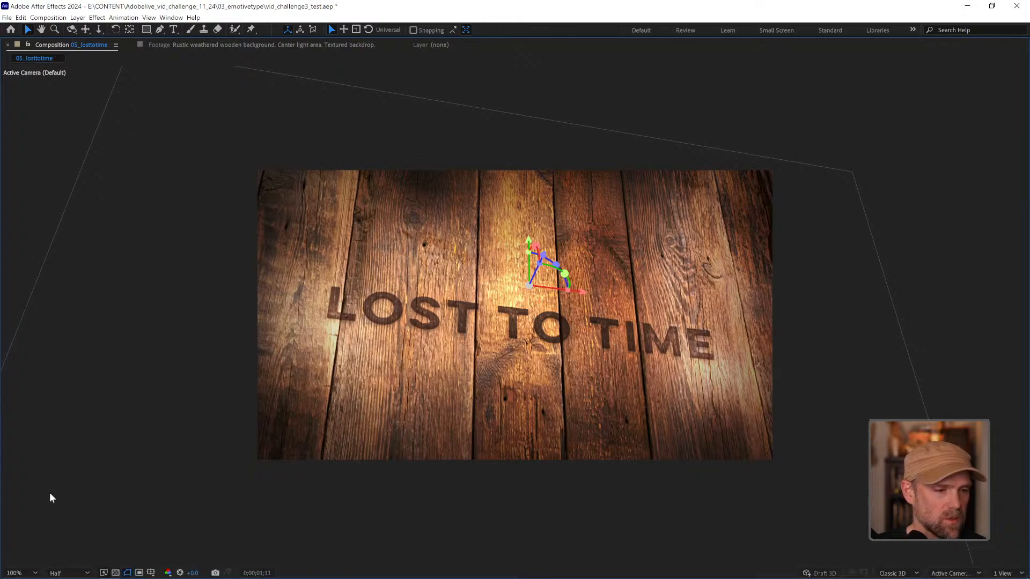
key(period)
key(space)
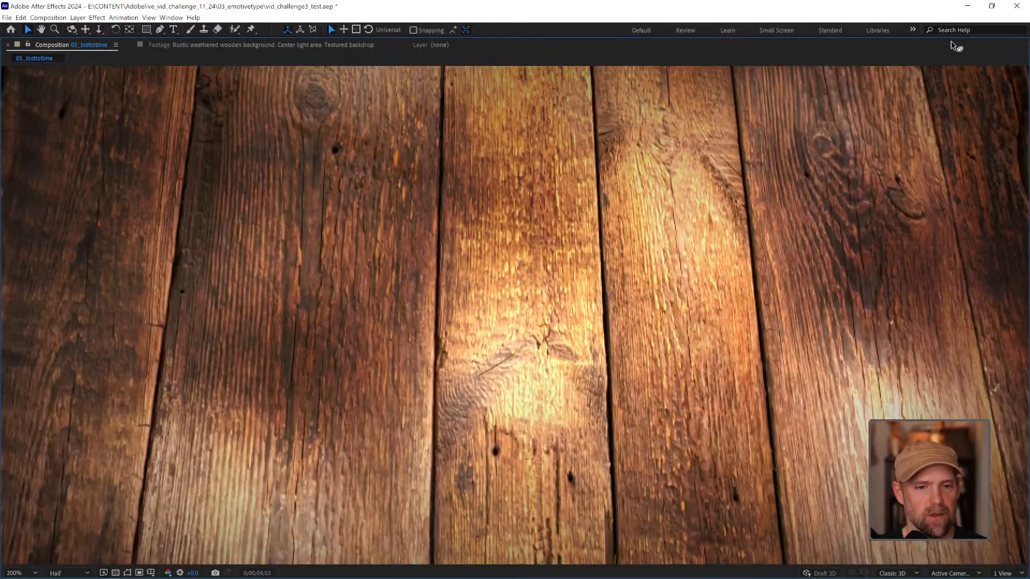
key(space)
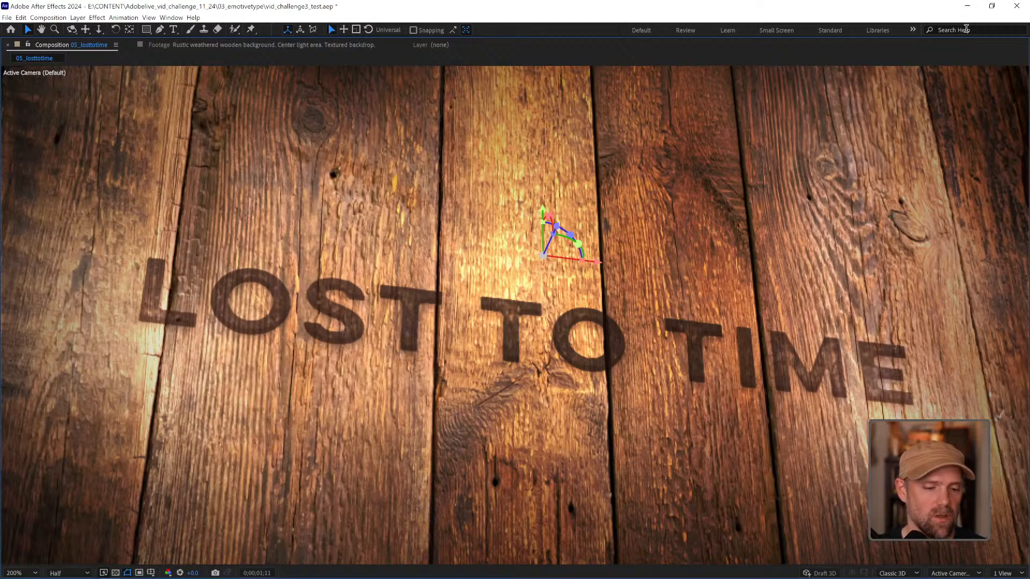
key(grave)
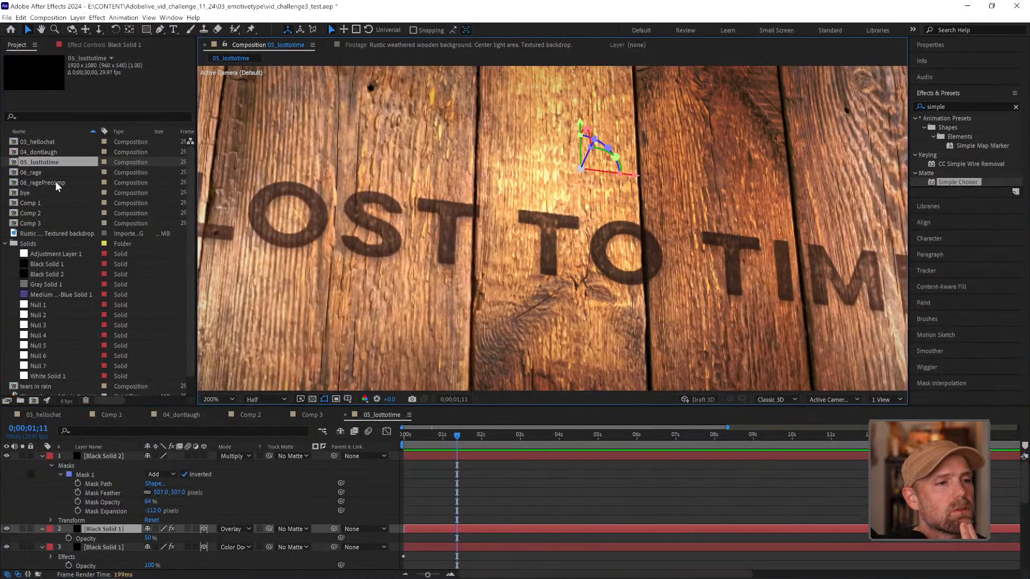
Step: Collapse the Solids folder, open the 03_hellochat composition, and preview its animation after scrubbing to 0;00;00;11
click(53, 152)
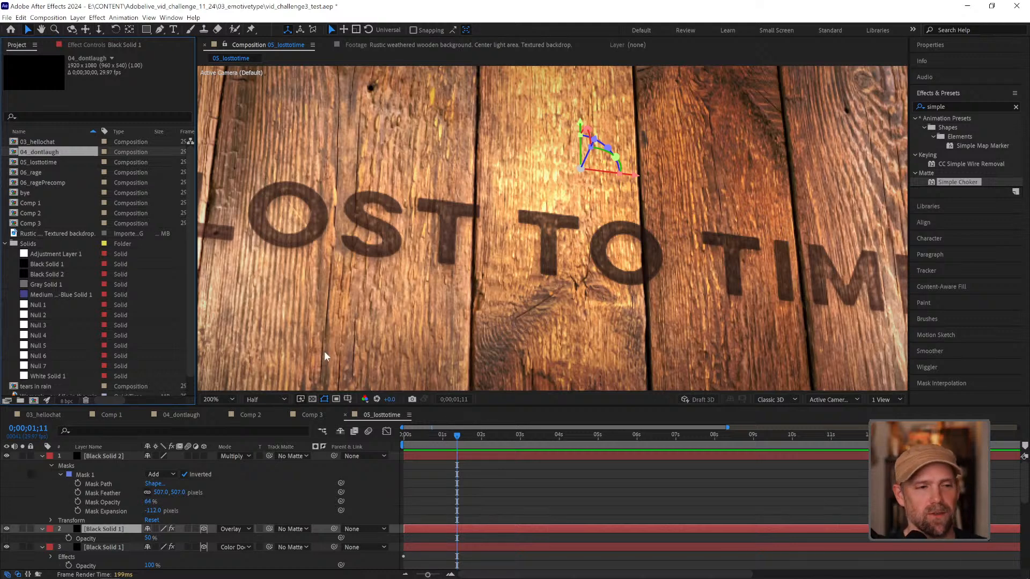
click(5, 243)
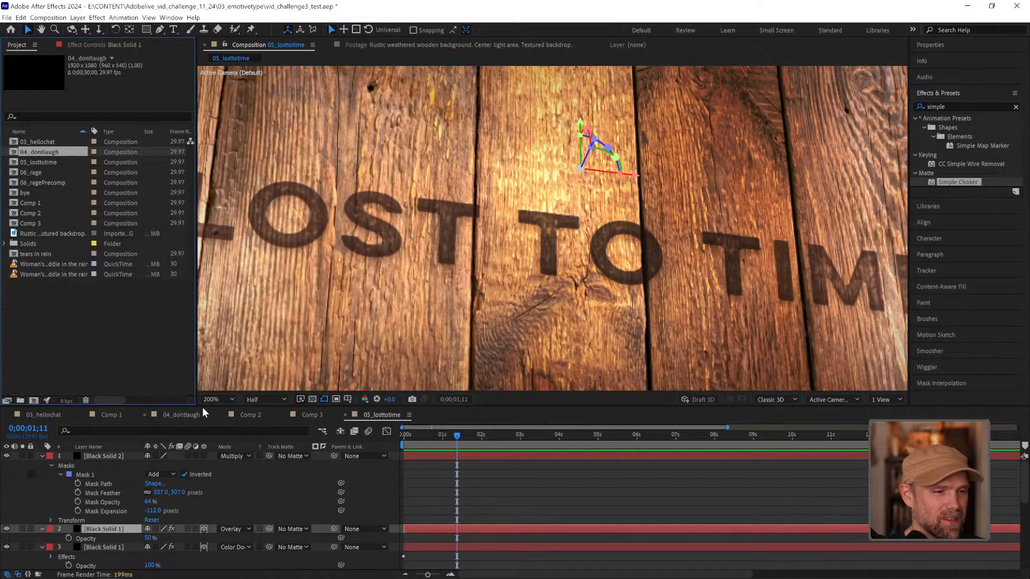
click(54, 412)
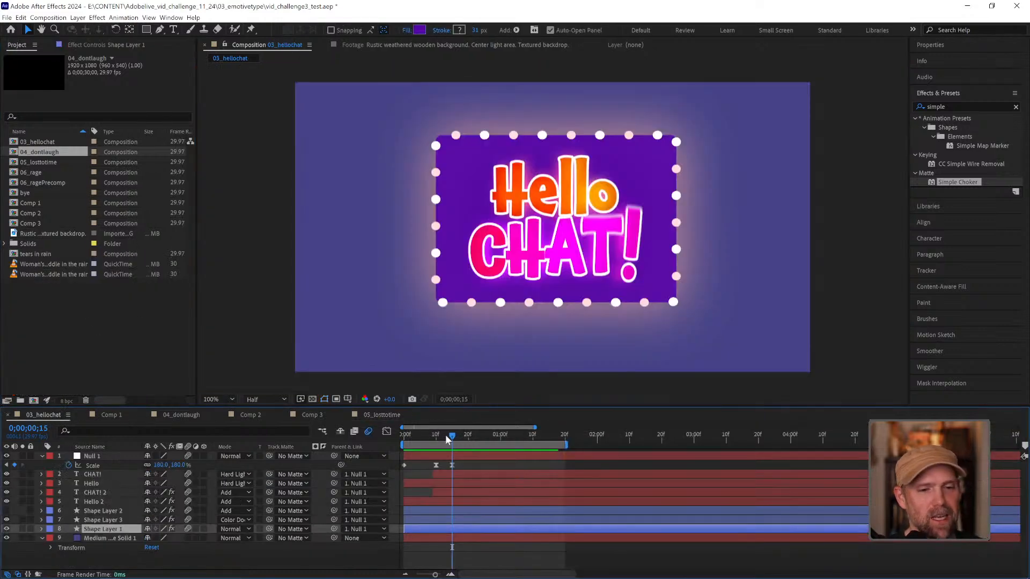
drag(422, 433, 435, 424)
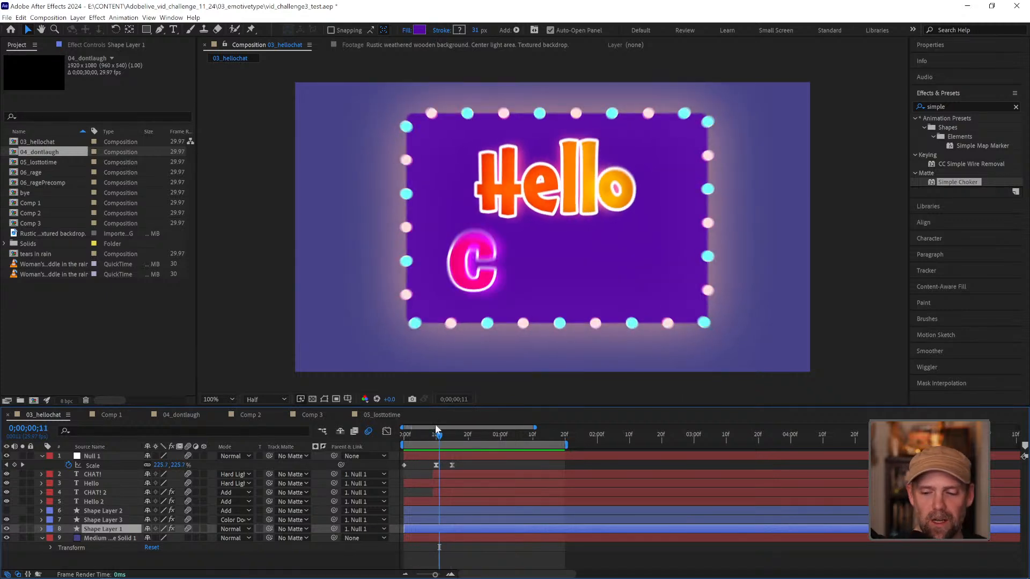
key(space)
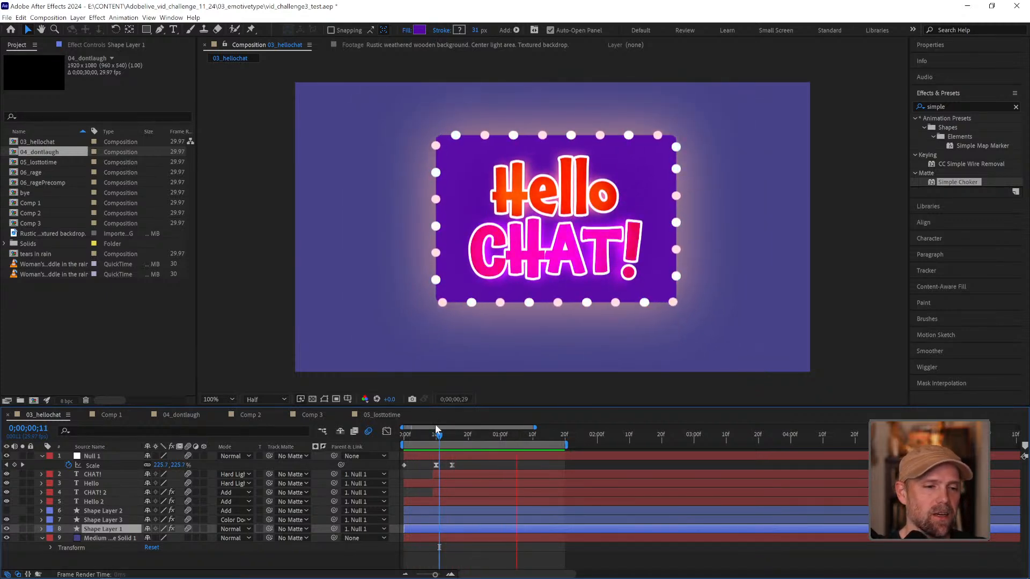
key(space)
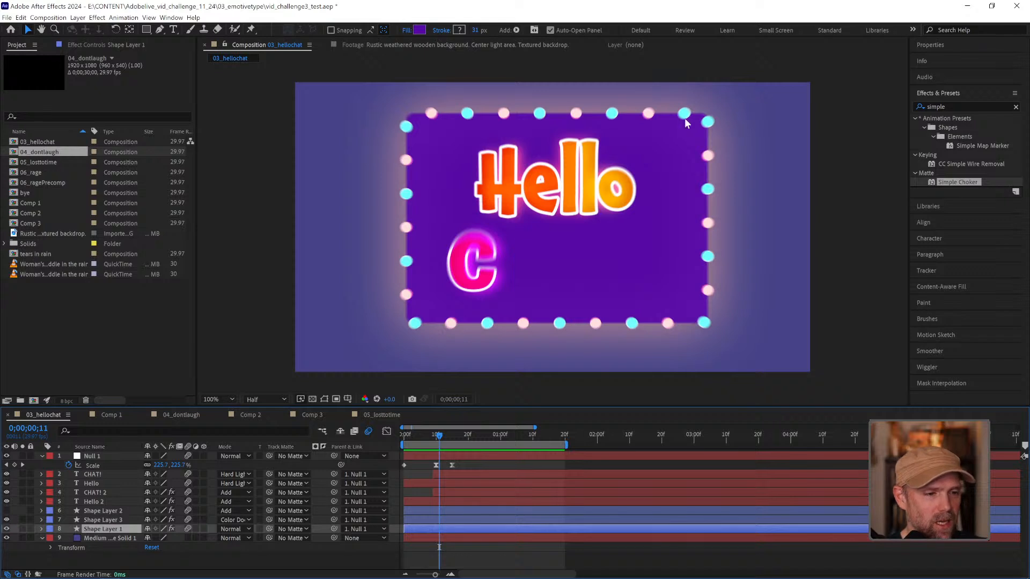
Step: Replace the text of the "Hello" layer with "bye"
click(88, 482)
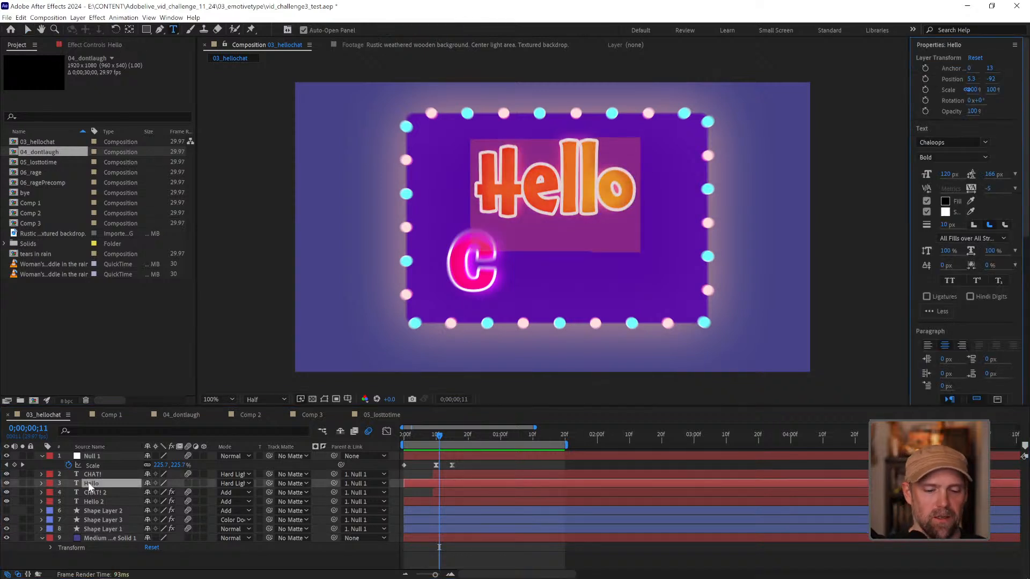
text(bn)
key(BackSpace)
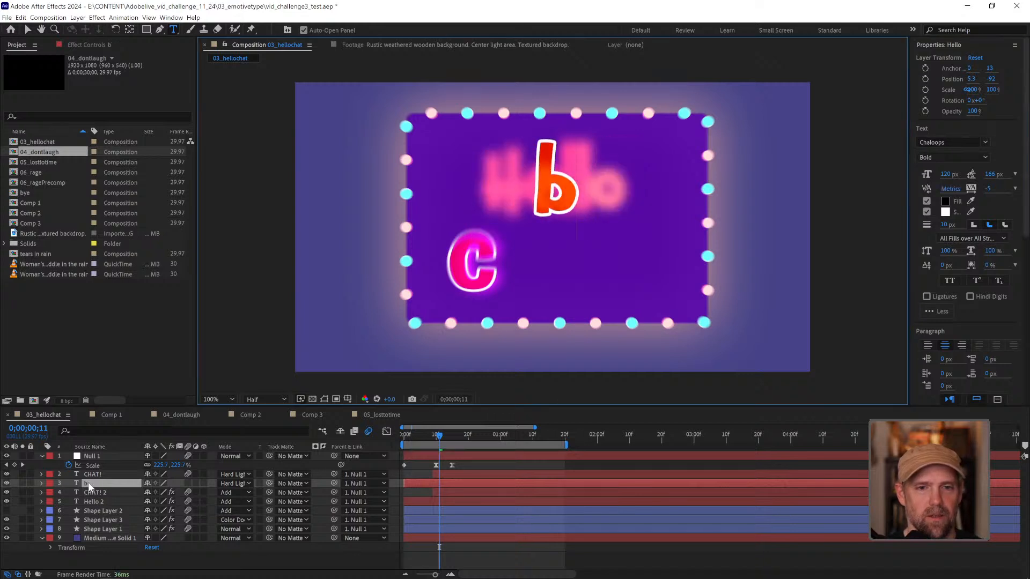
text(ye)
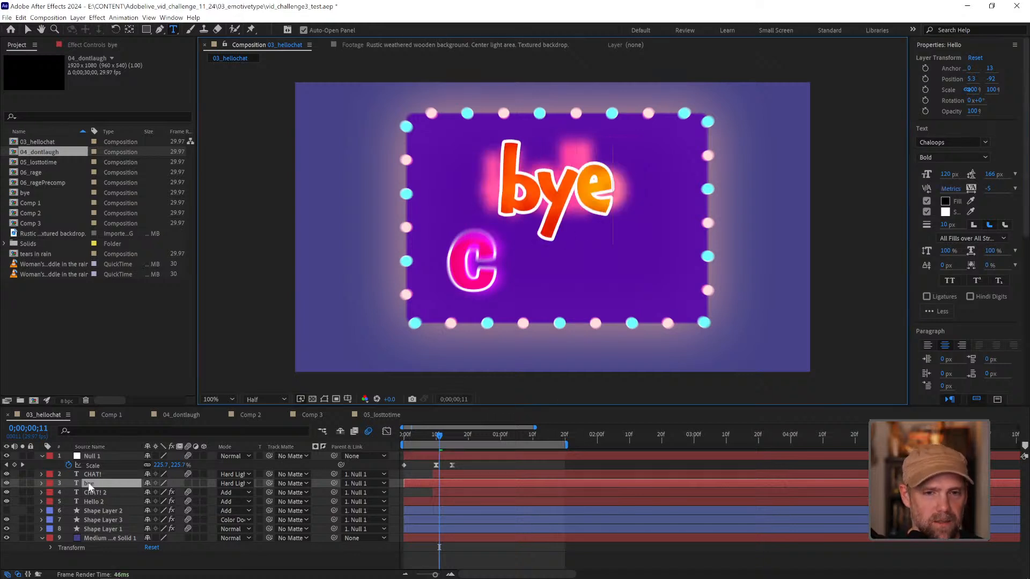
Step: Hide the "Hello 2" and "CHAT! 2" layers and preview the edited title animation
click(7, 502)
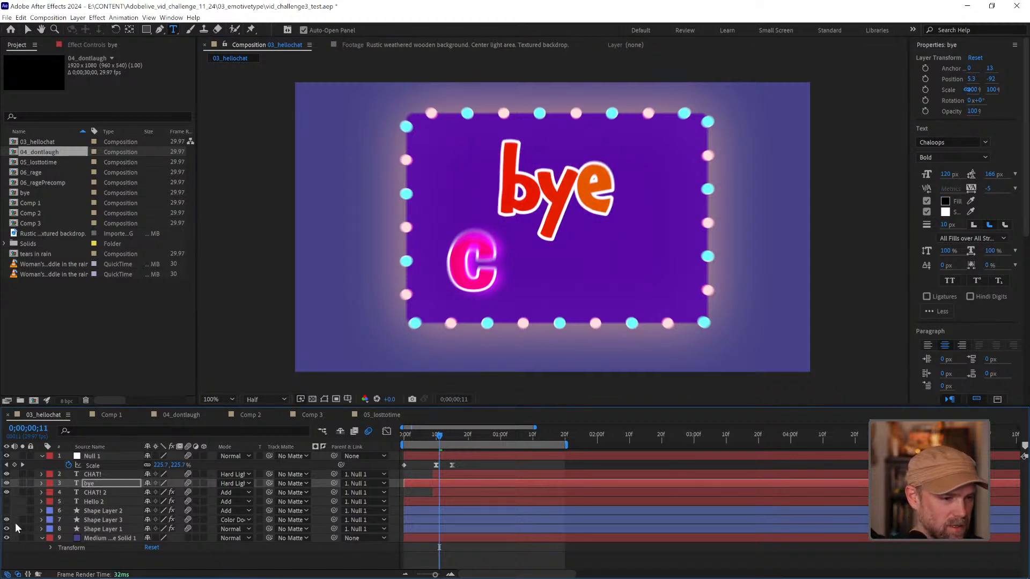
click(7, 493)
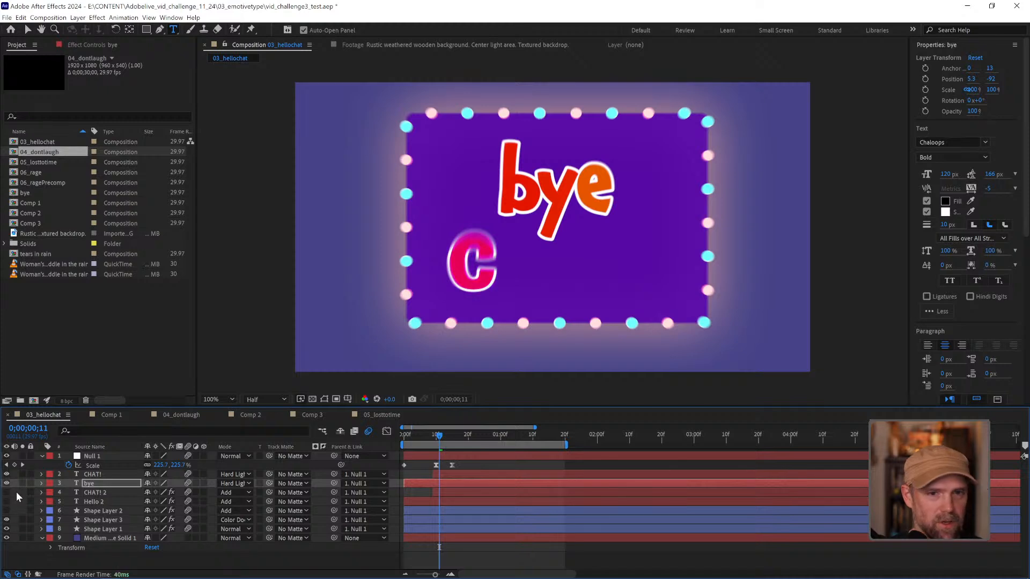
key(space)
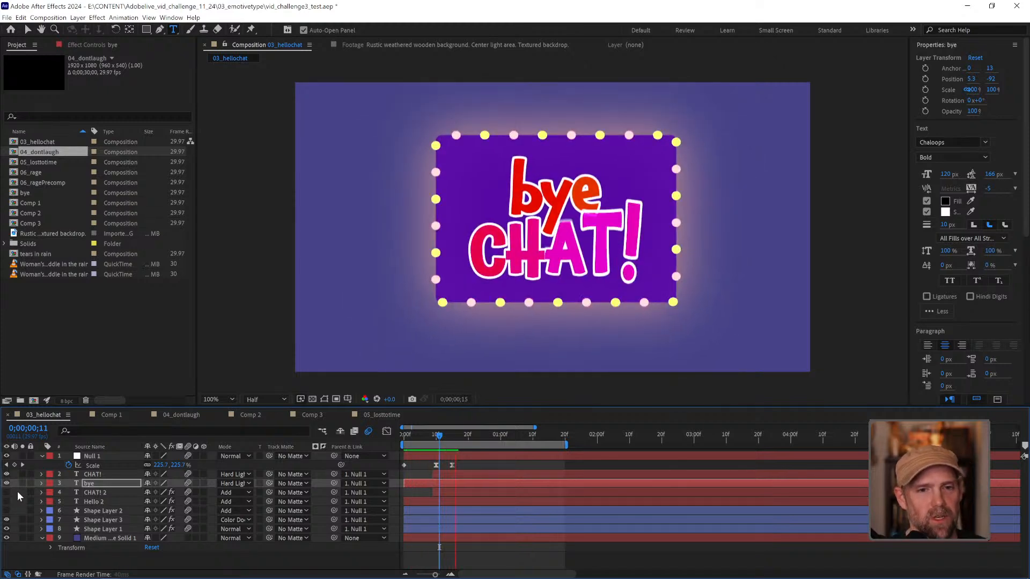